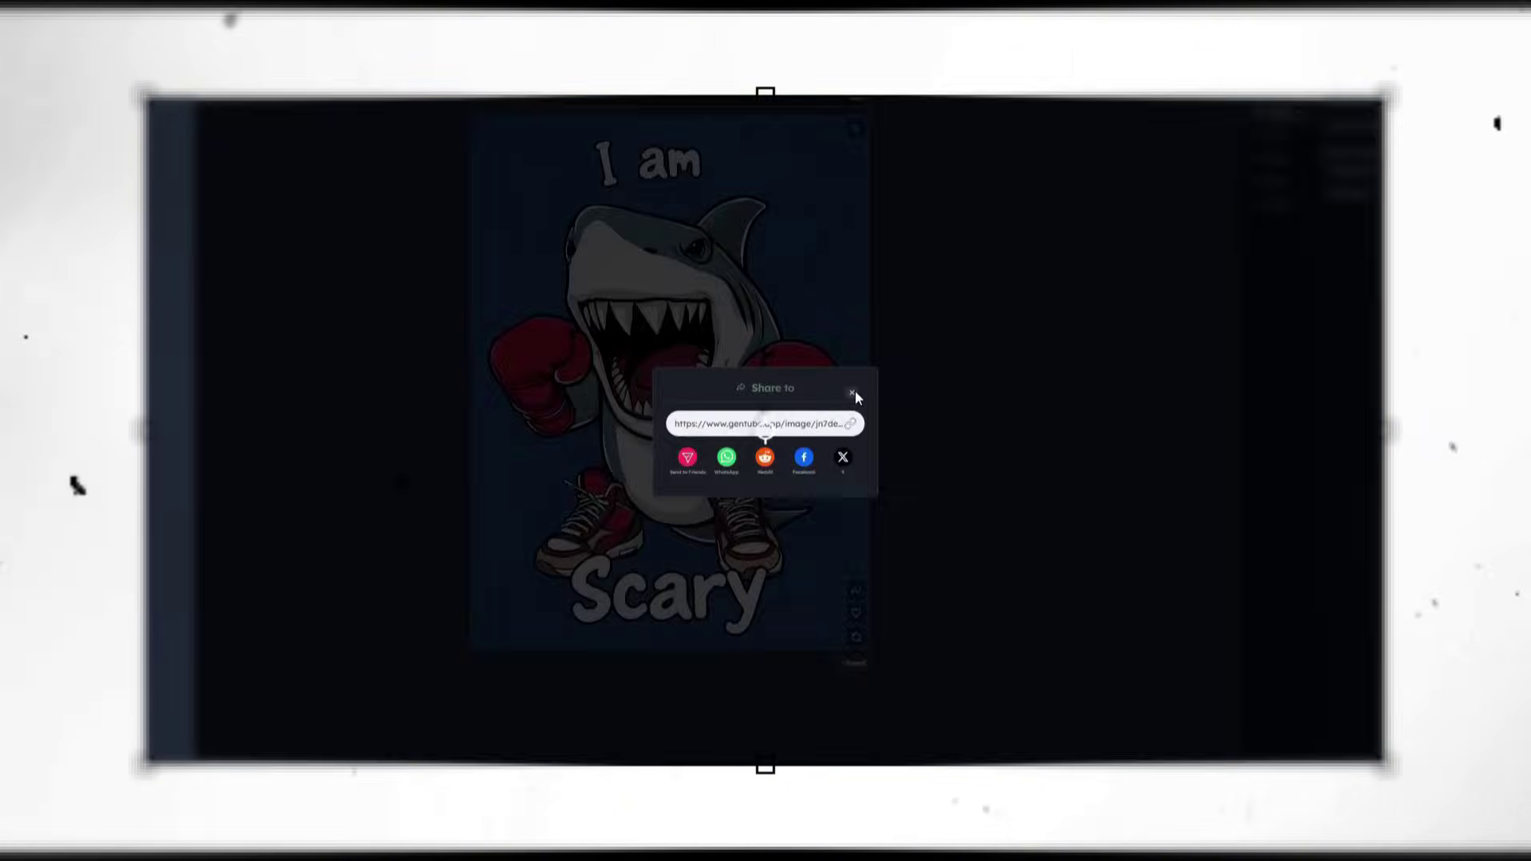
Dismiss the sharing options and shift the shark design's style from the centre toward Cyberpunk
click(852, 393)
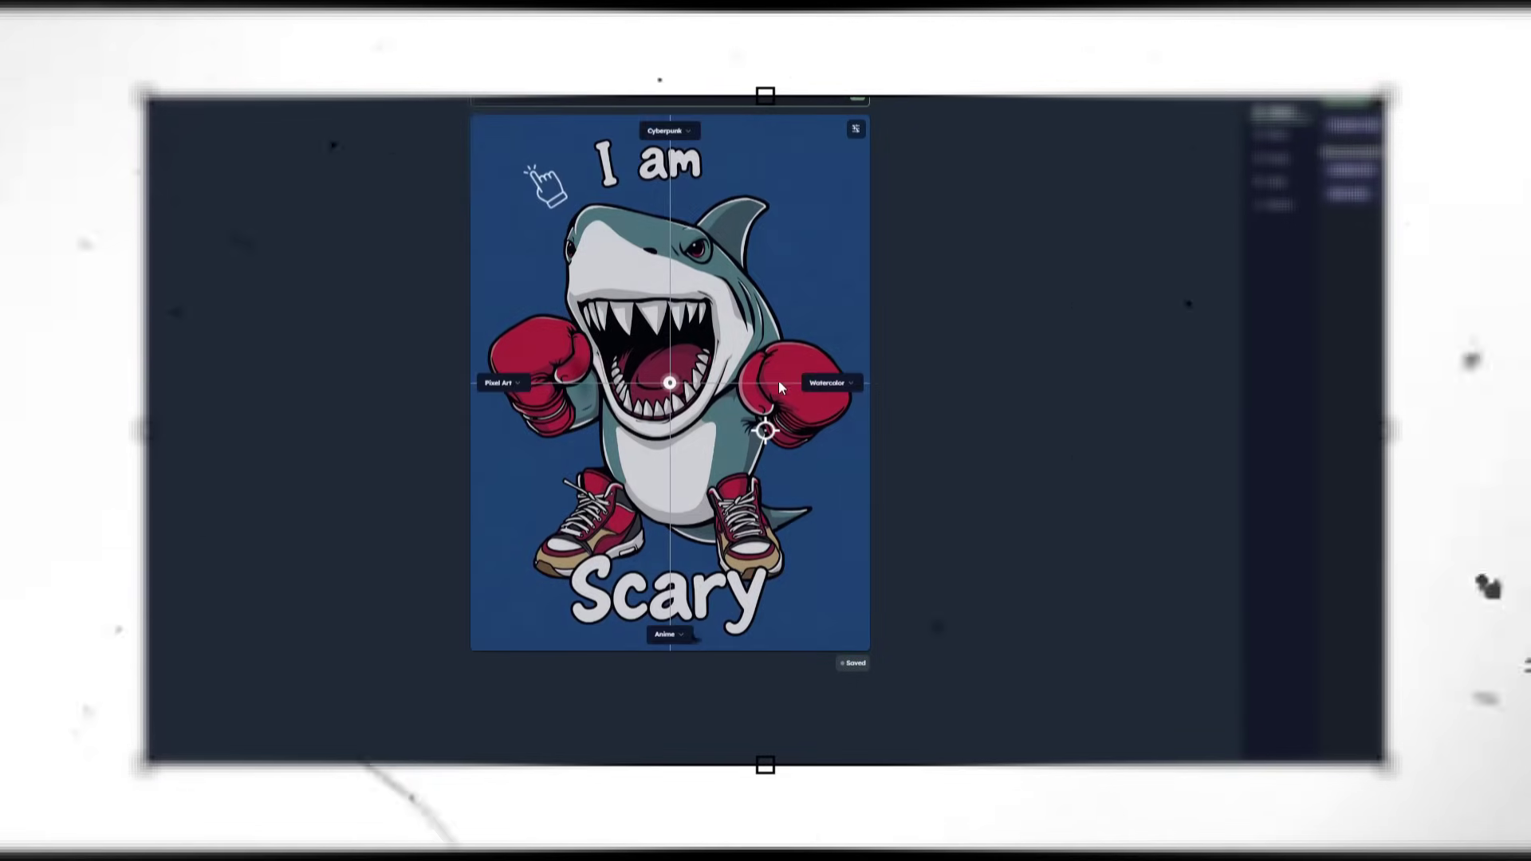
click(691, 130)
drag(670, 382, 671, 185)
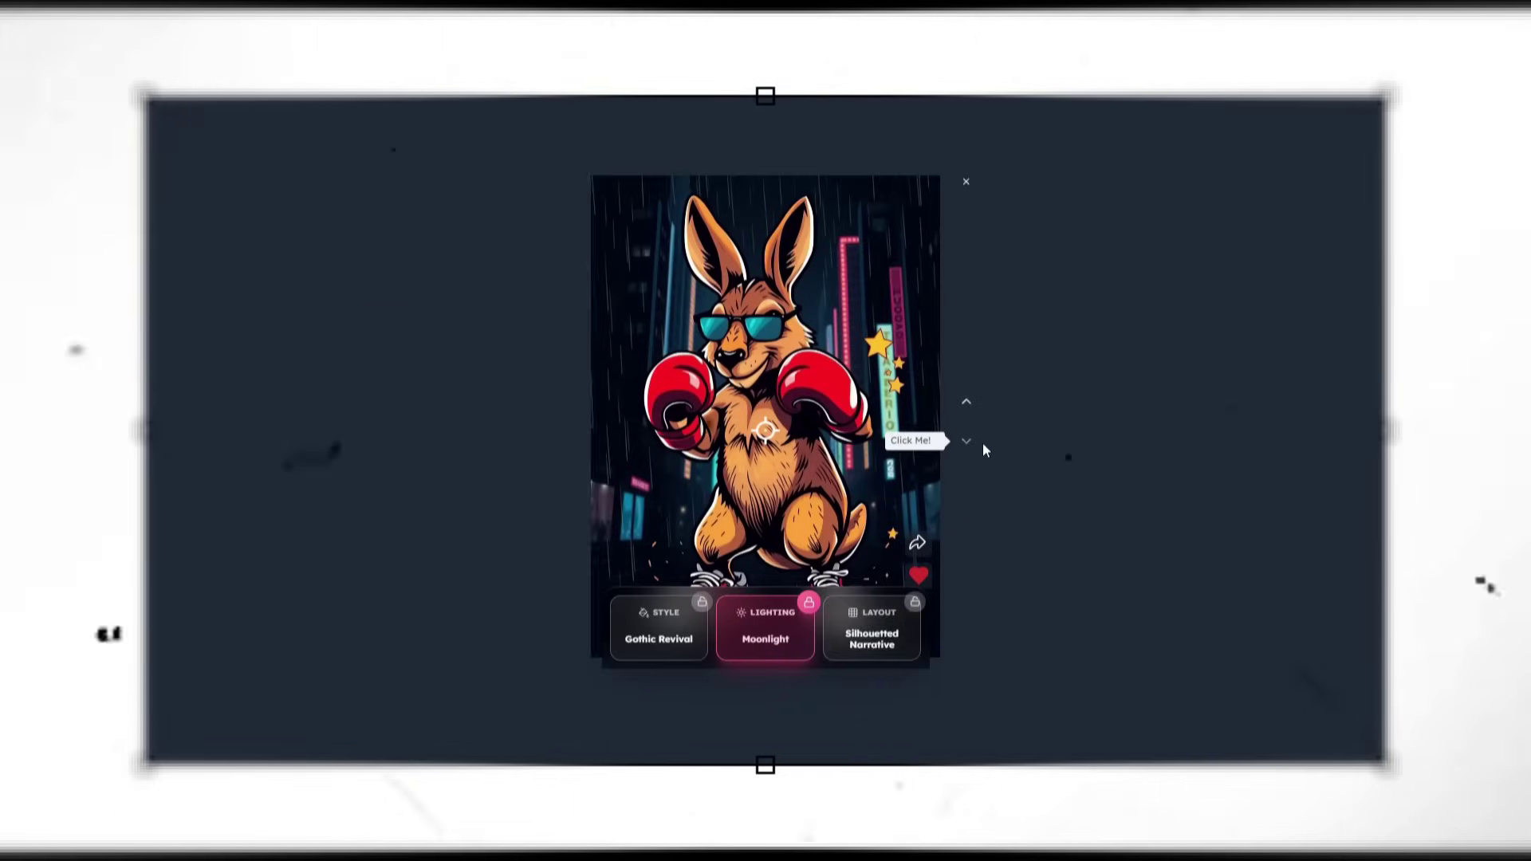
Advance to the next kangaroo image variation and open its sharing options
click(966, 441)
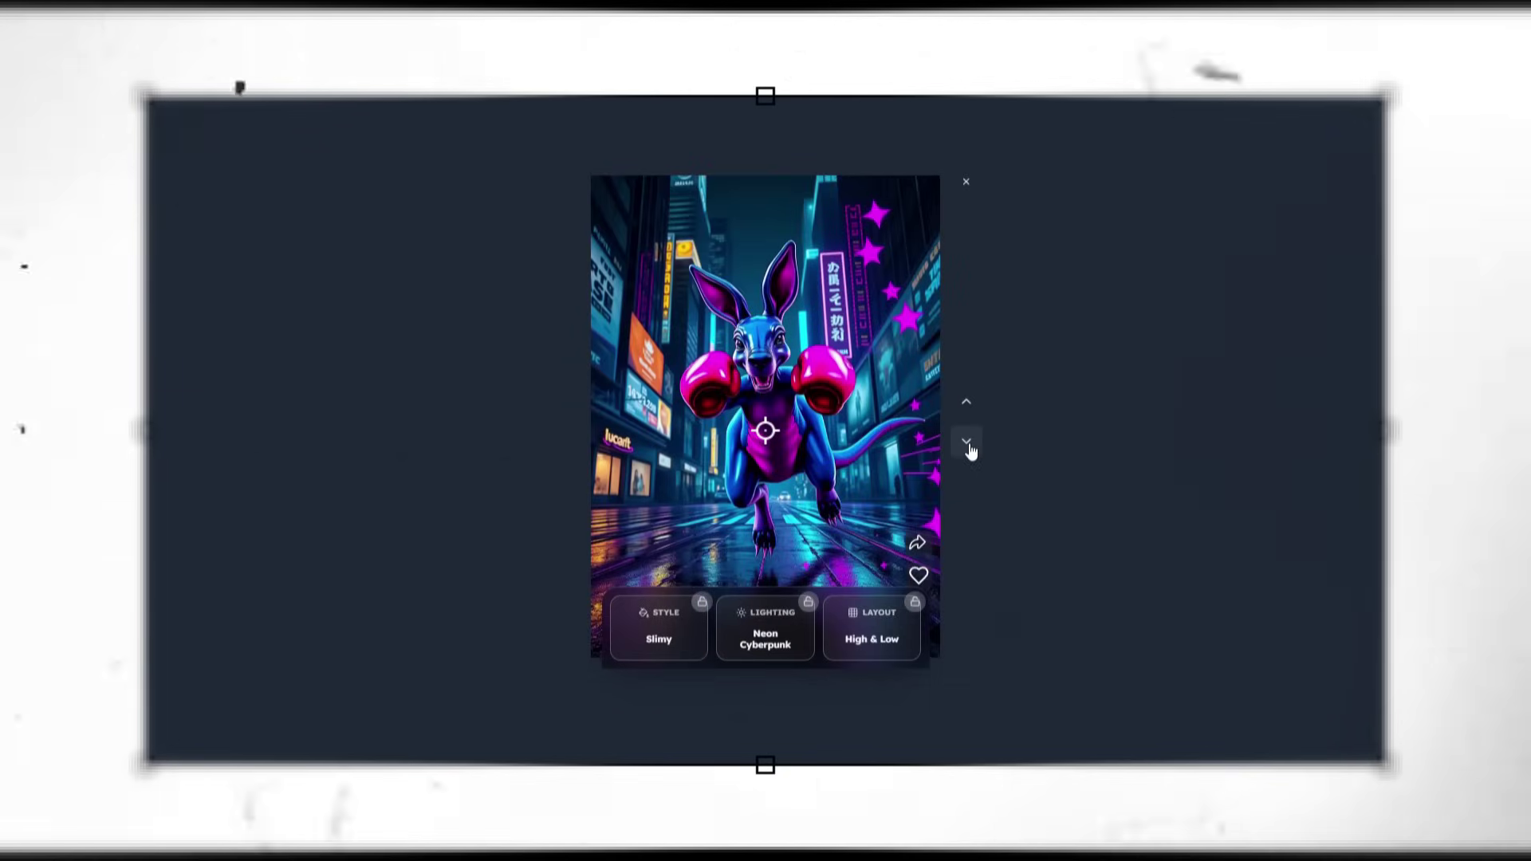
click(922, 534)
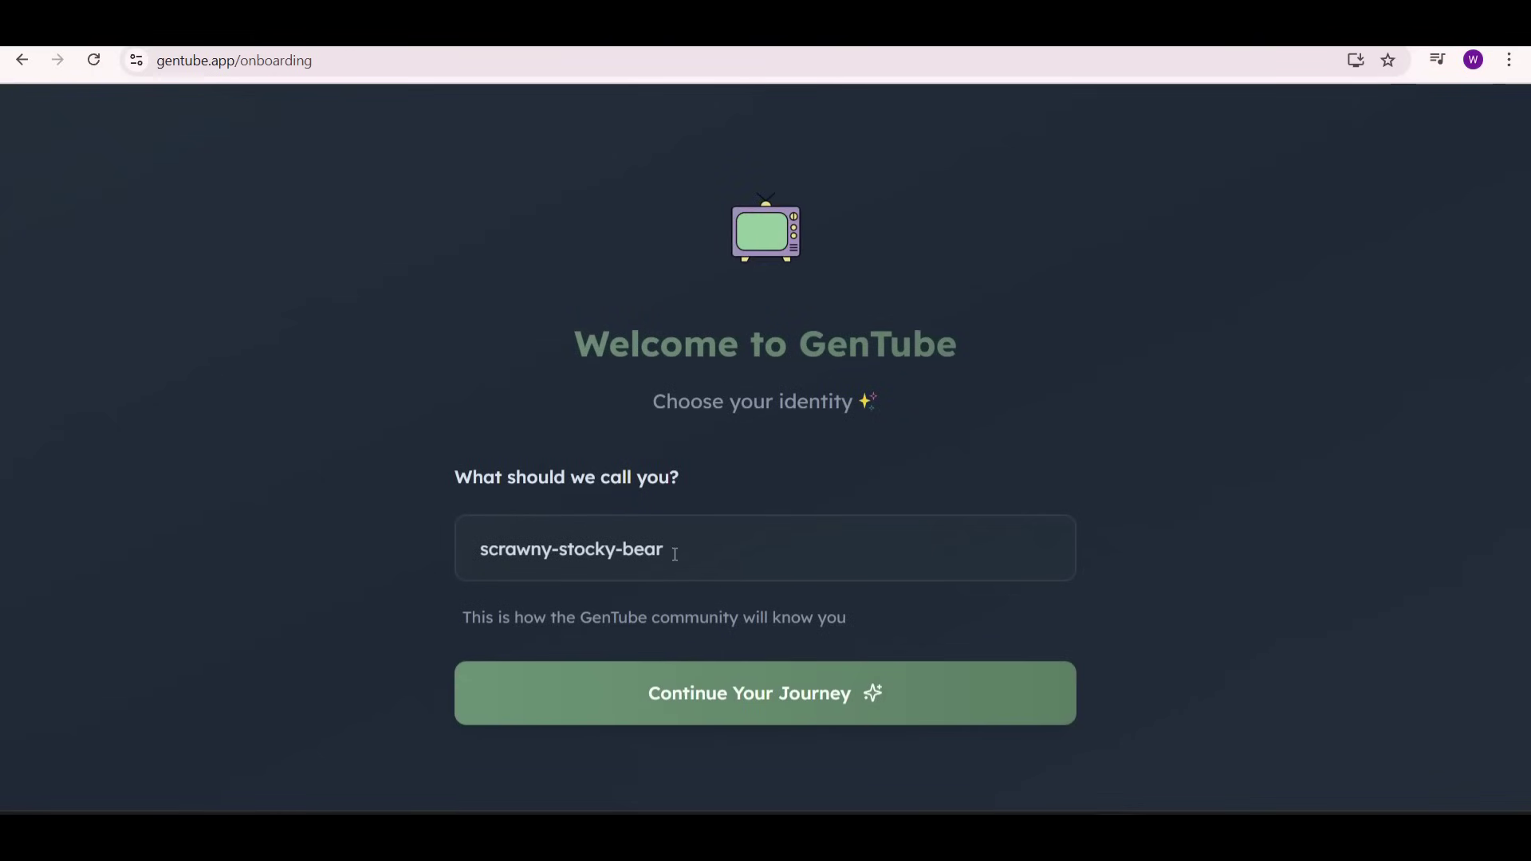
Replace the suggested community username with a custom one and continue past onboarding
drag(679, 552, 455, 557)
text(Sketchad)
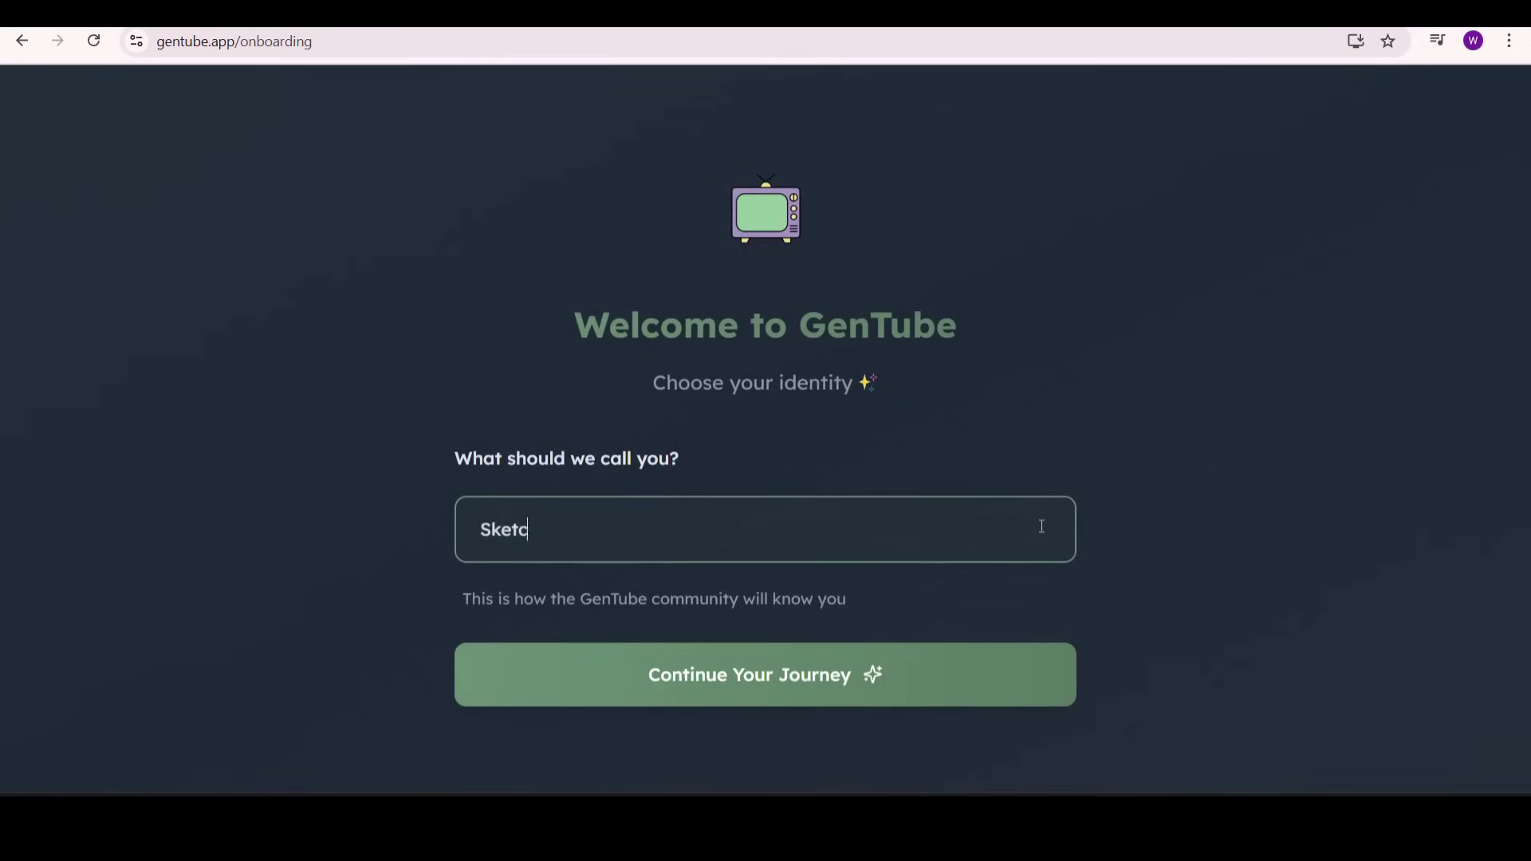
text(Merch)
key(Return)
Browse the trending feed to examine the styles and subjects of community-generated images
scroll(1517, 456, down, 5)
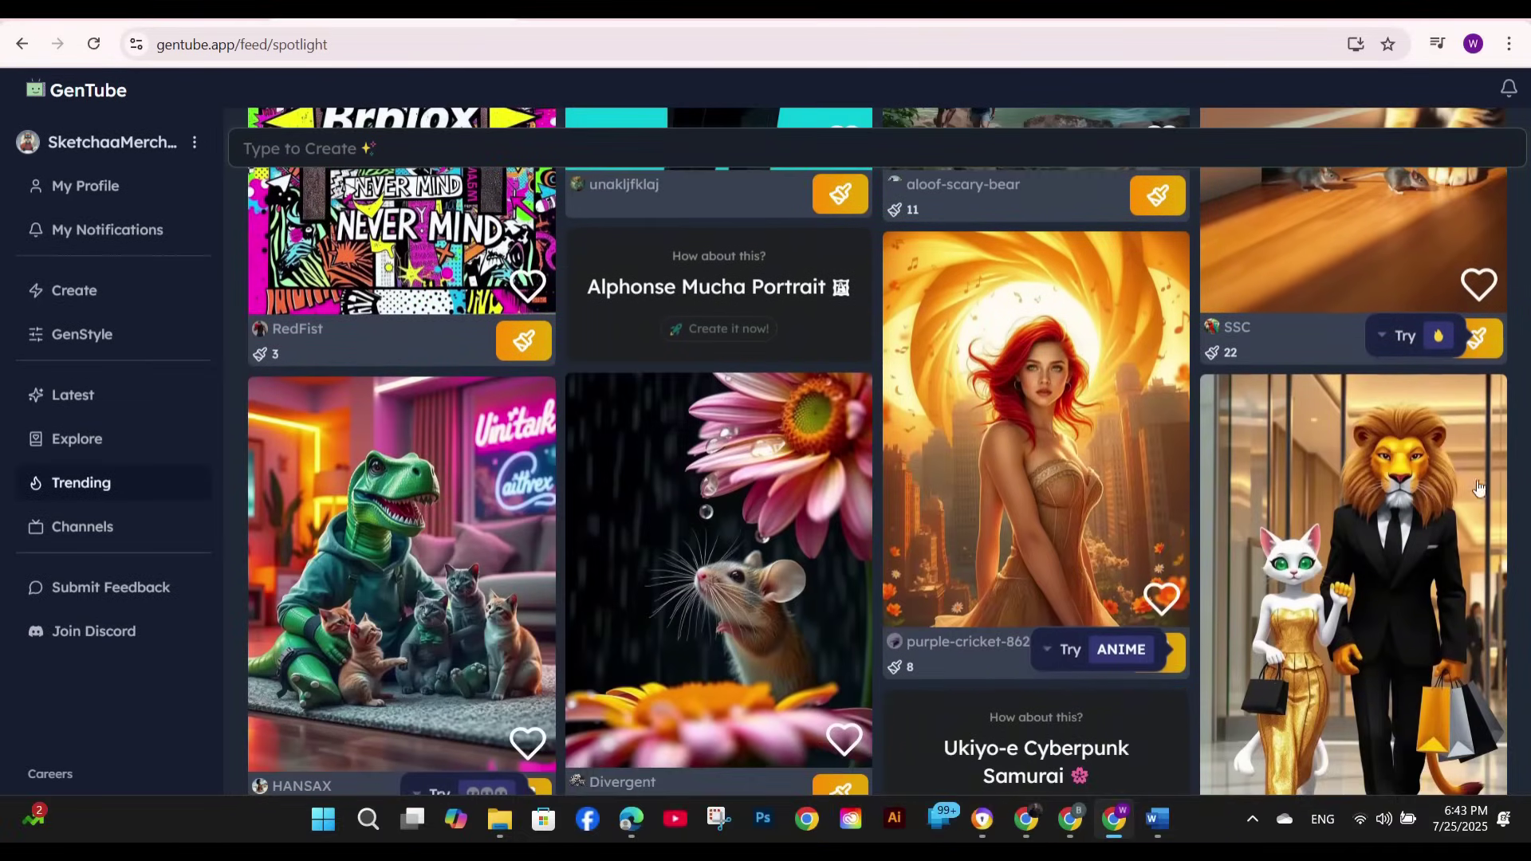
scroll(1443, 519, down, 6)
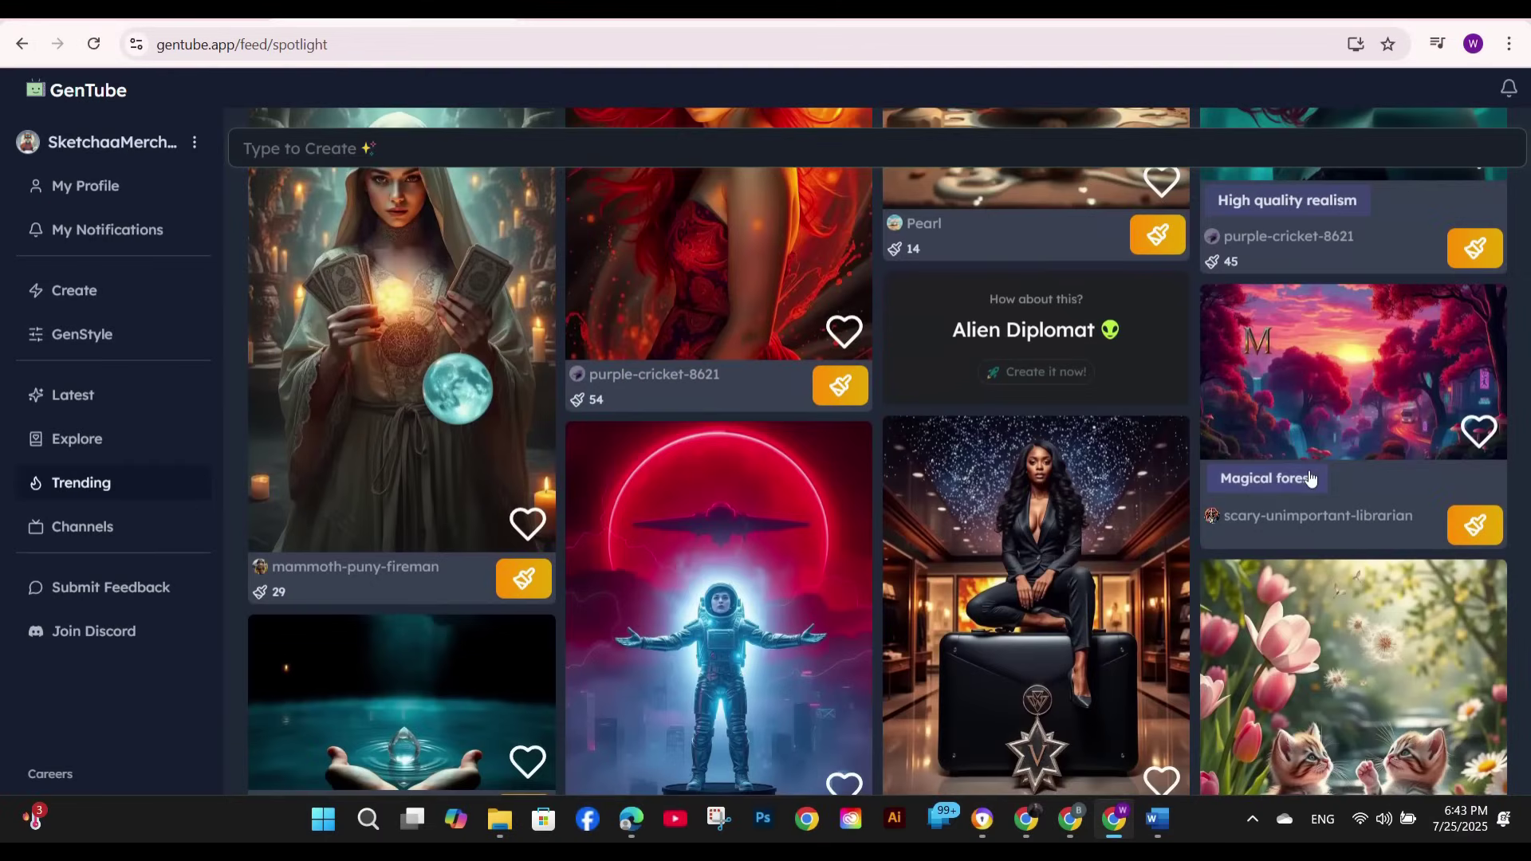
scroll(1244, 447, down, 4)
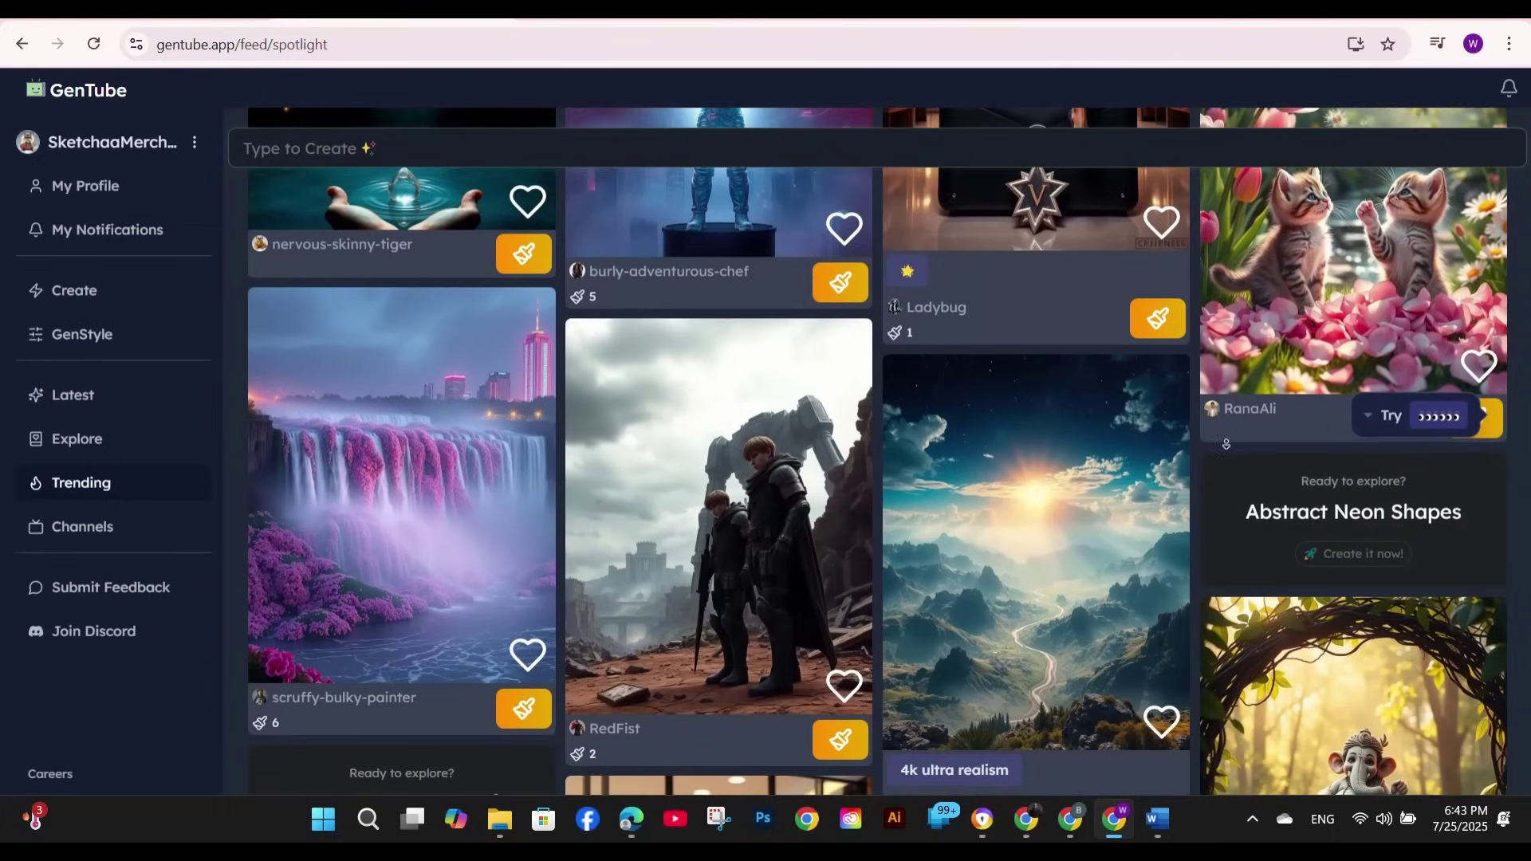
scroll(1244, 469, down, 3)
scroll(1222, 463, down, 3)
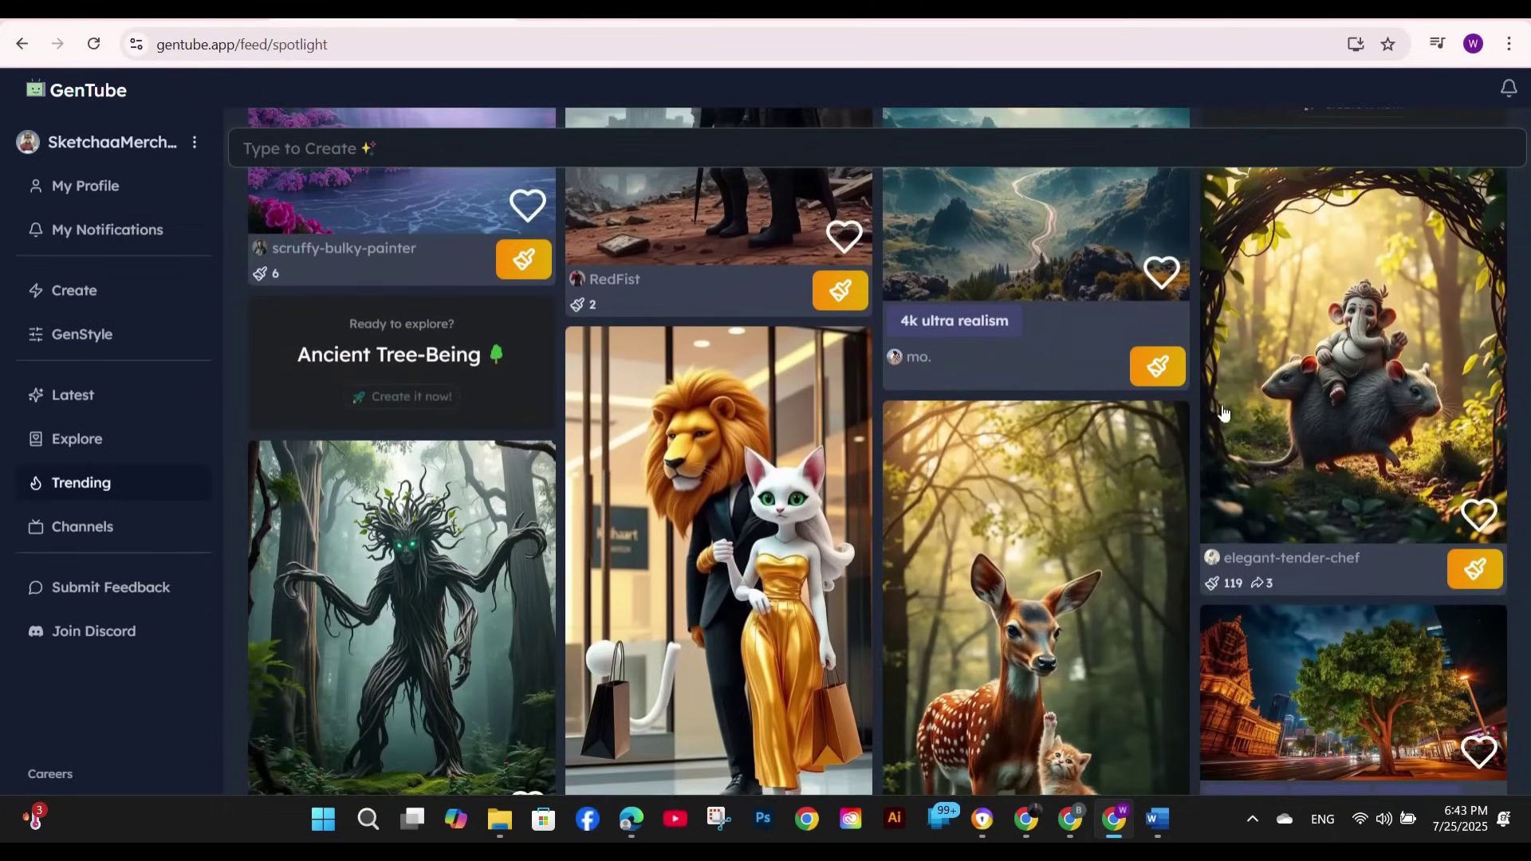
scroll(1097, 447, down, 7)
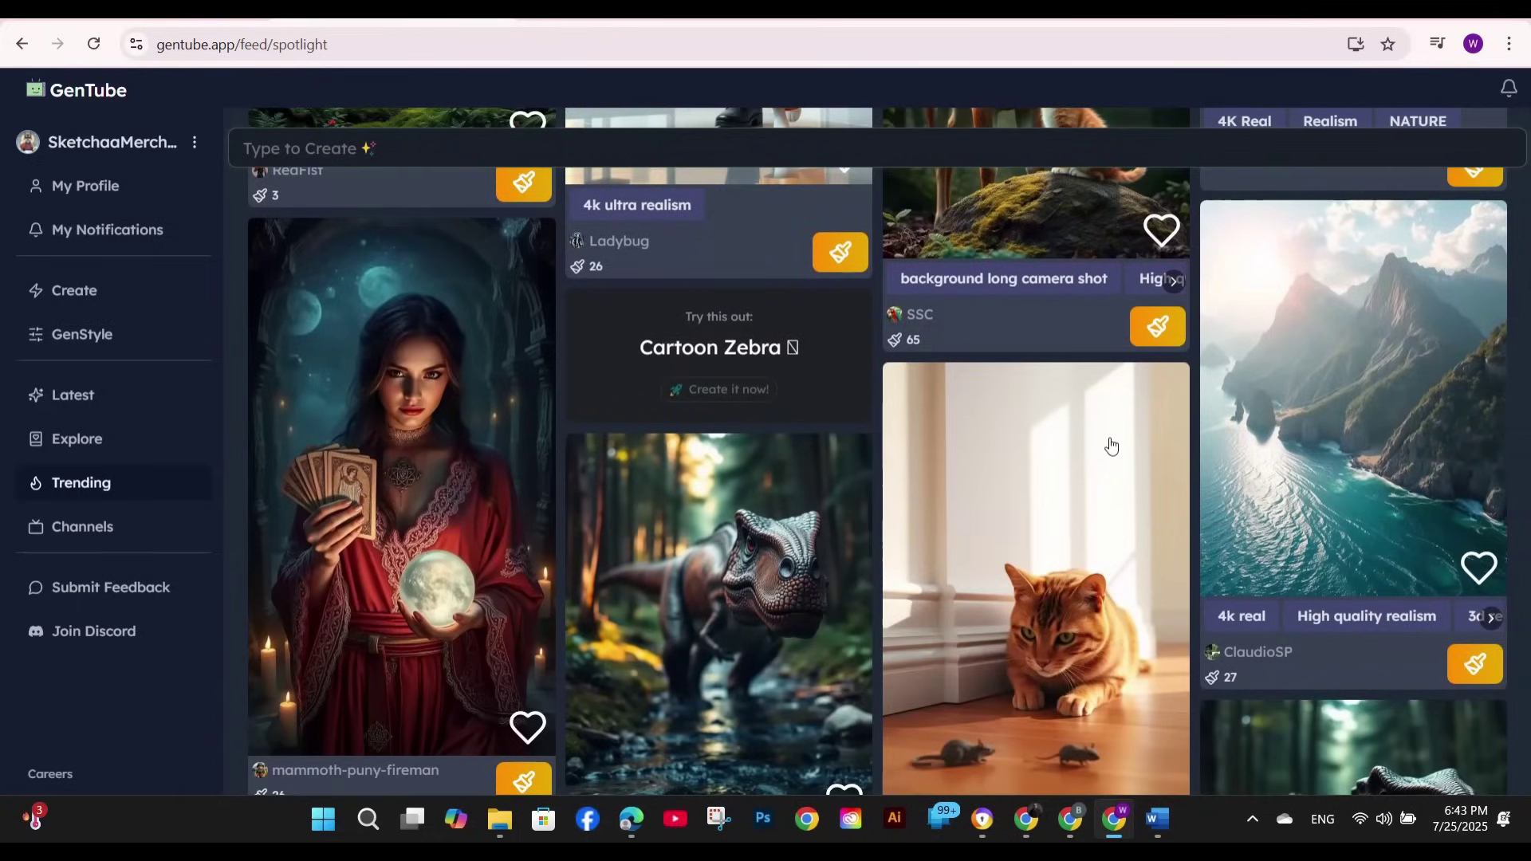
middle_click(1110, 433)
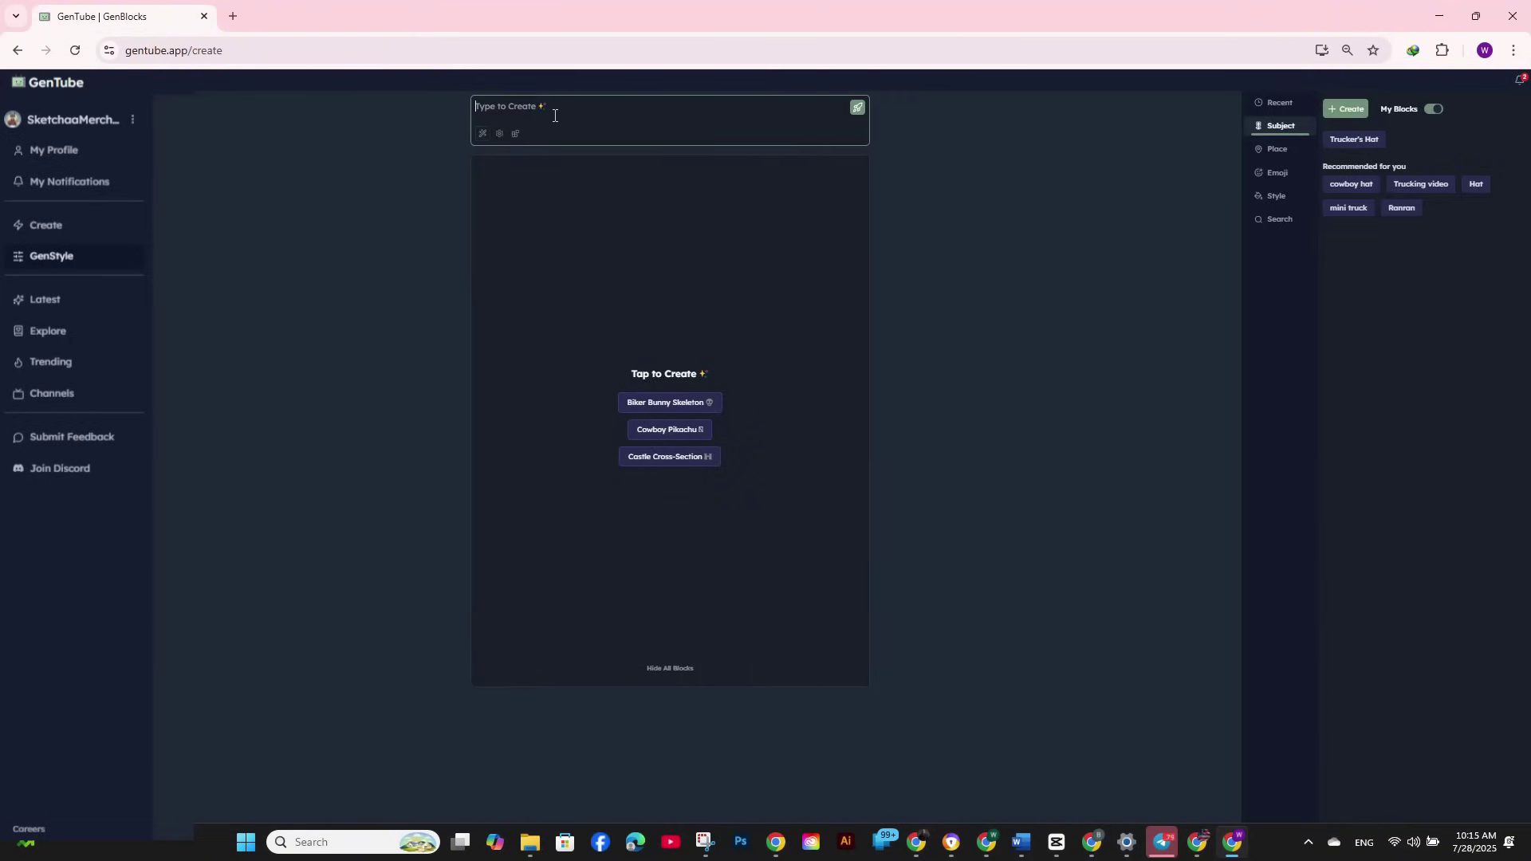
Generate an image from the prompt "a shark" and regenerate it for another variation
text(a shark)
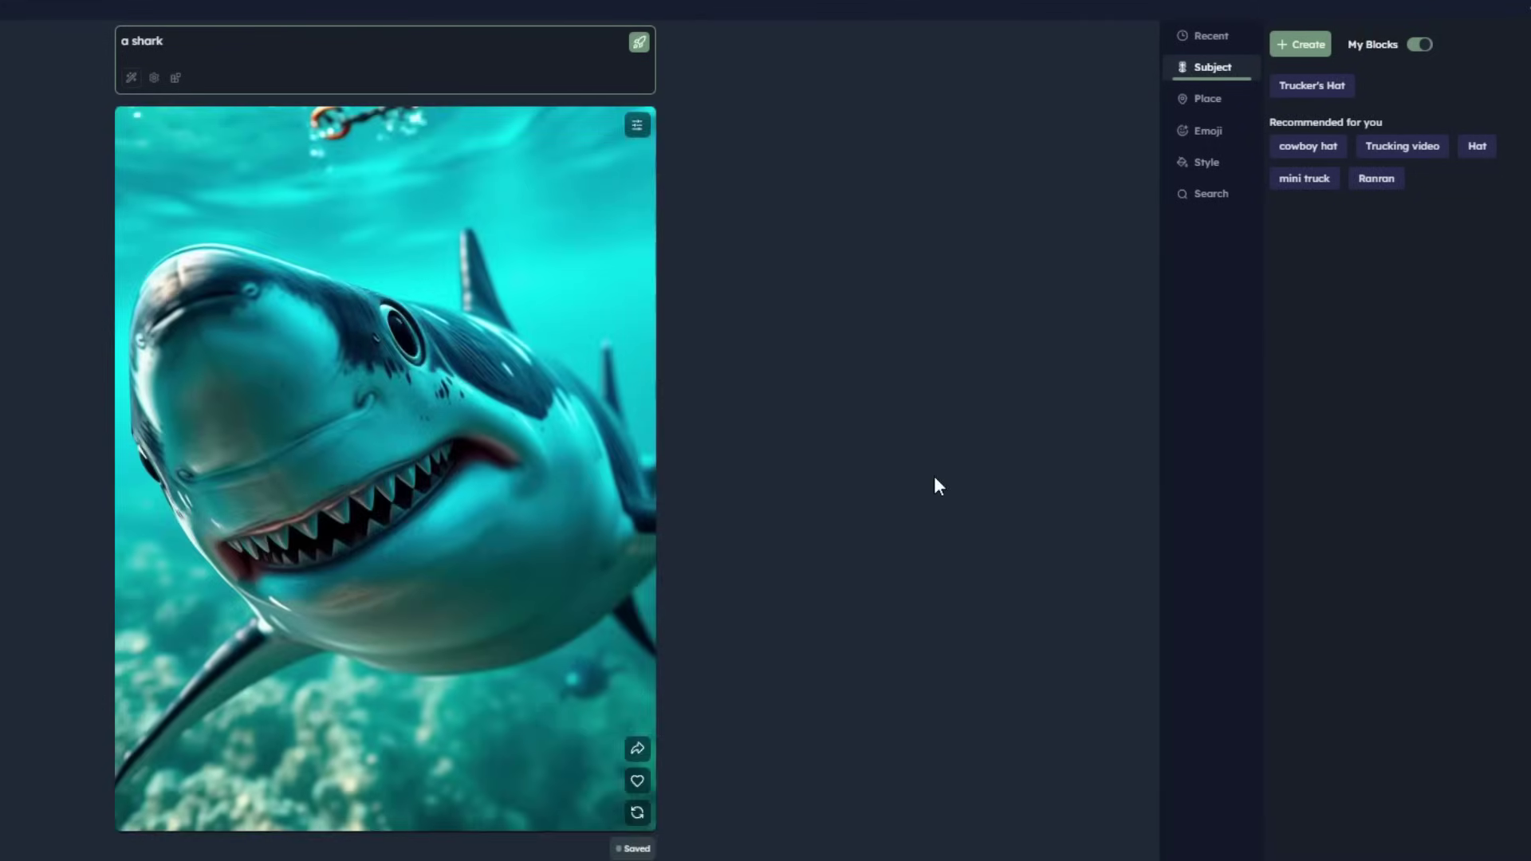
click(937, 485)
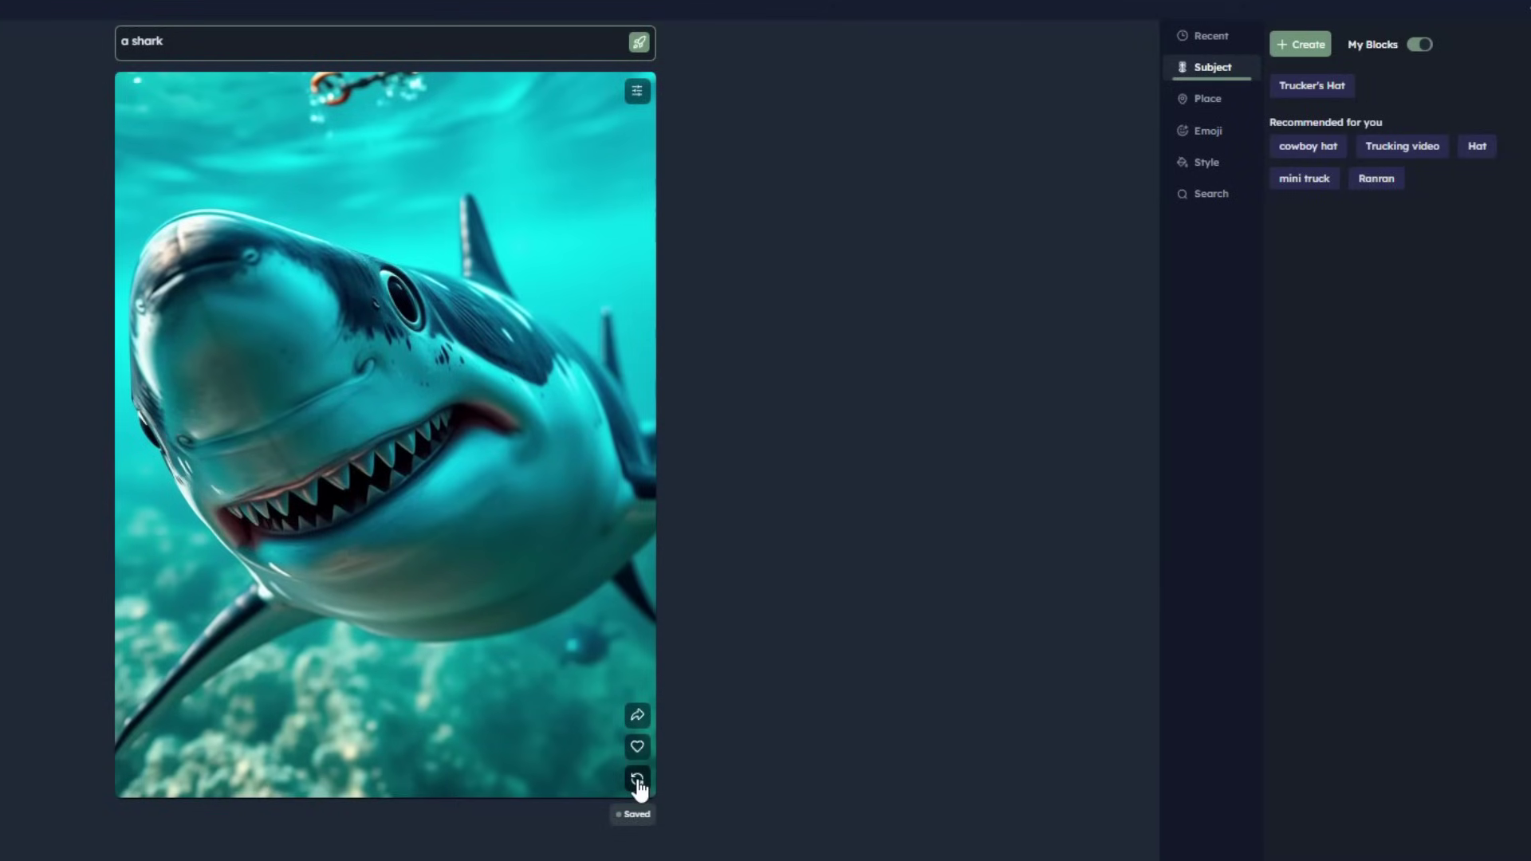
click(637, 779)
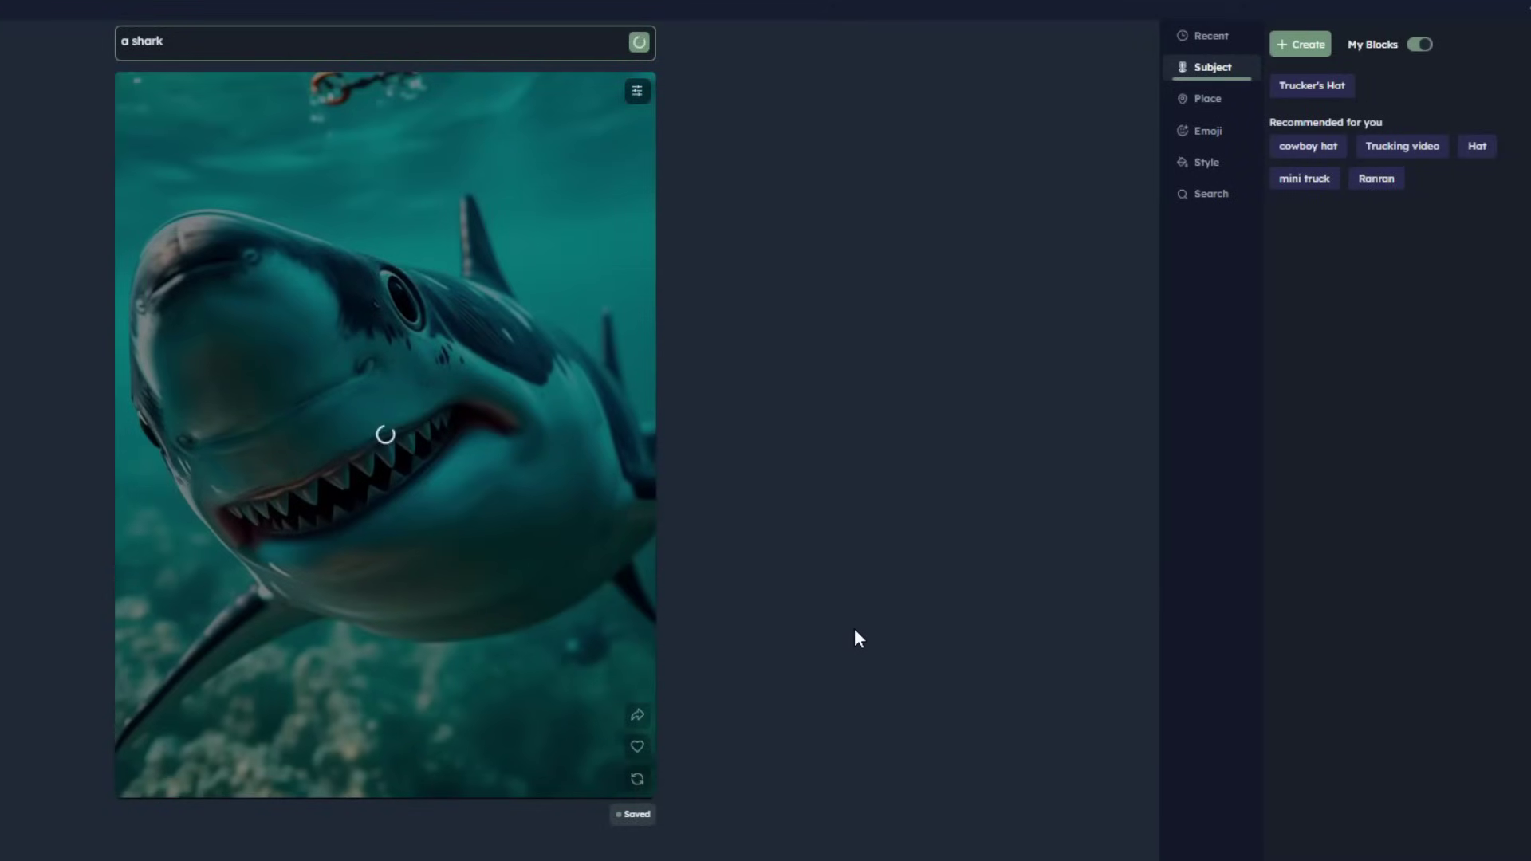
Refine the image prompt to "a scary shark, wearing a hat" and generate it
click(267, 53)
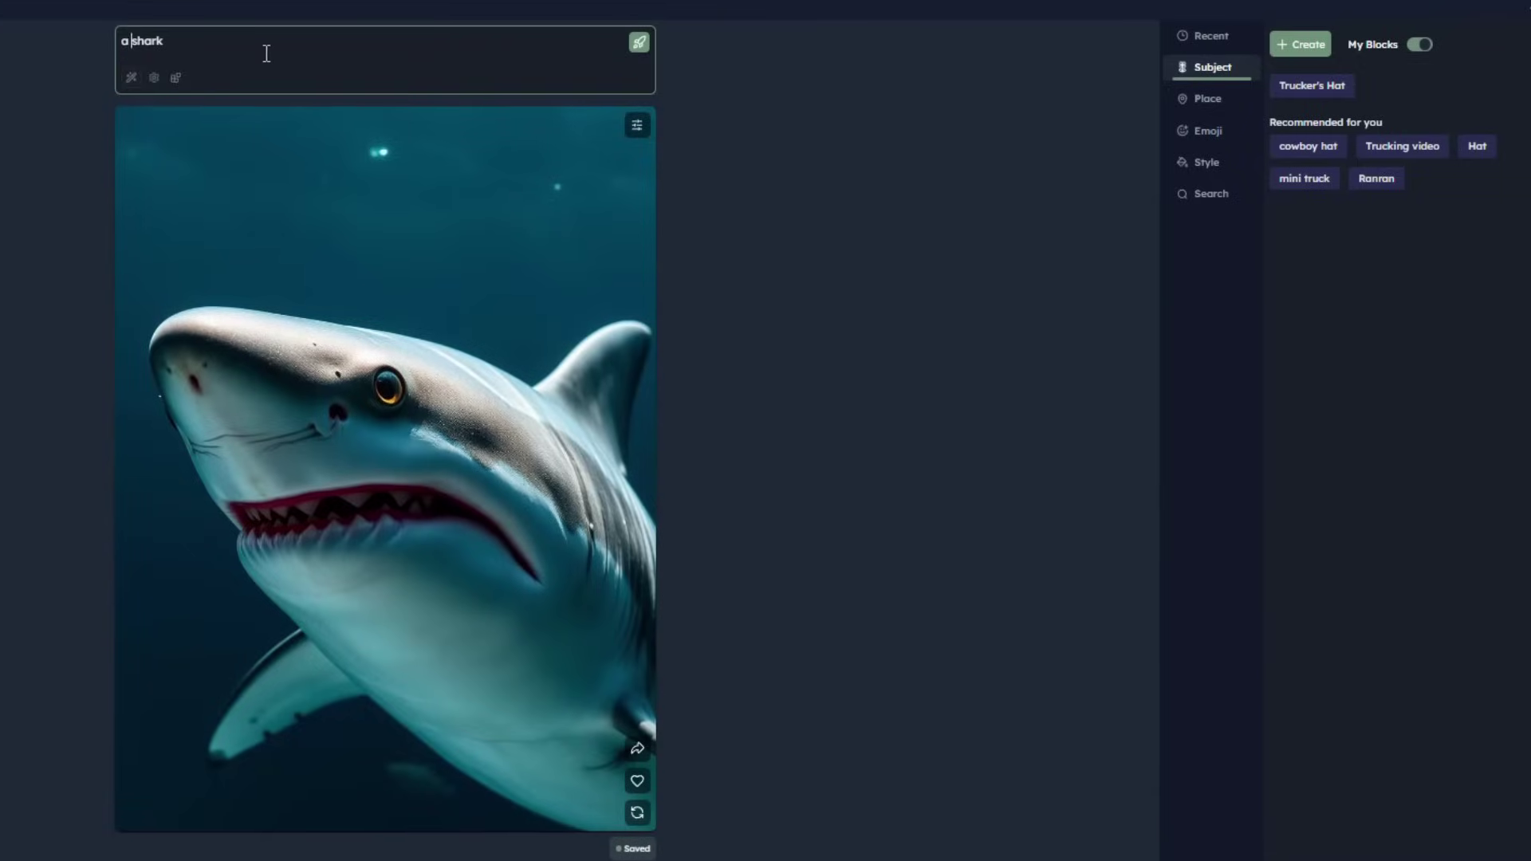
text(scary)
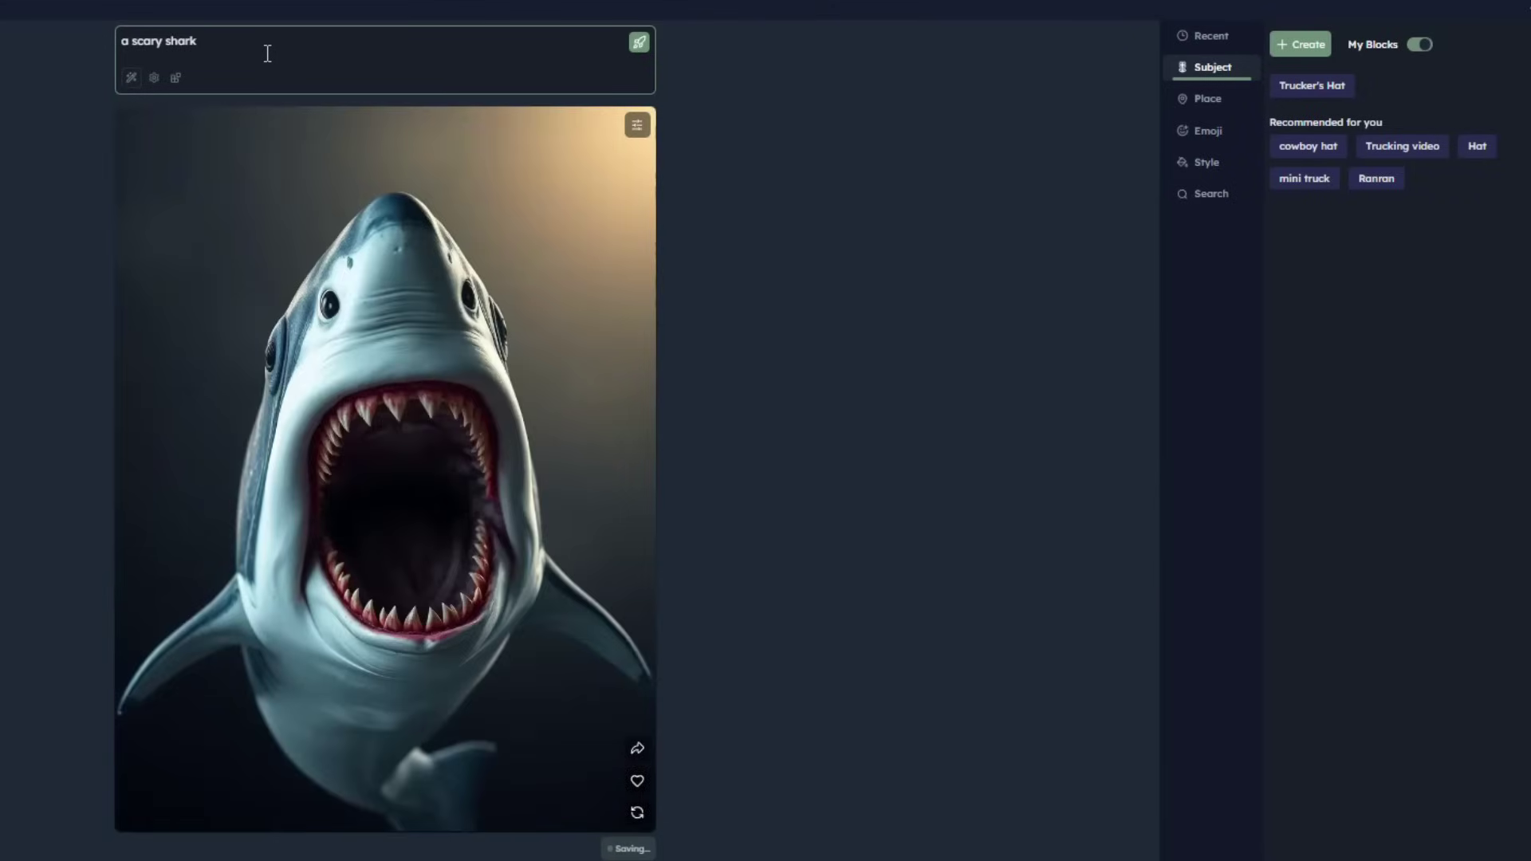
click(250, 42)
text(, wearing a hat)
key(Return)
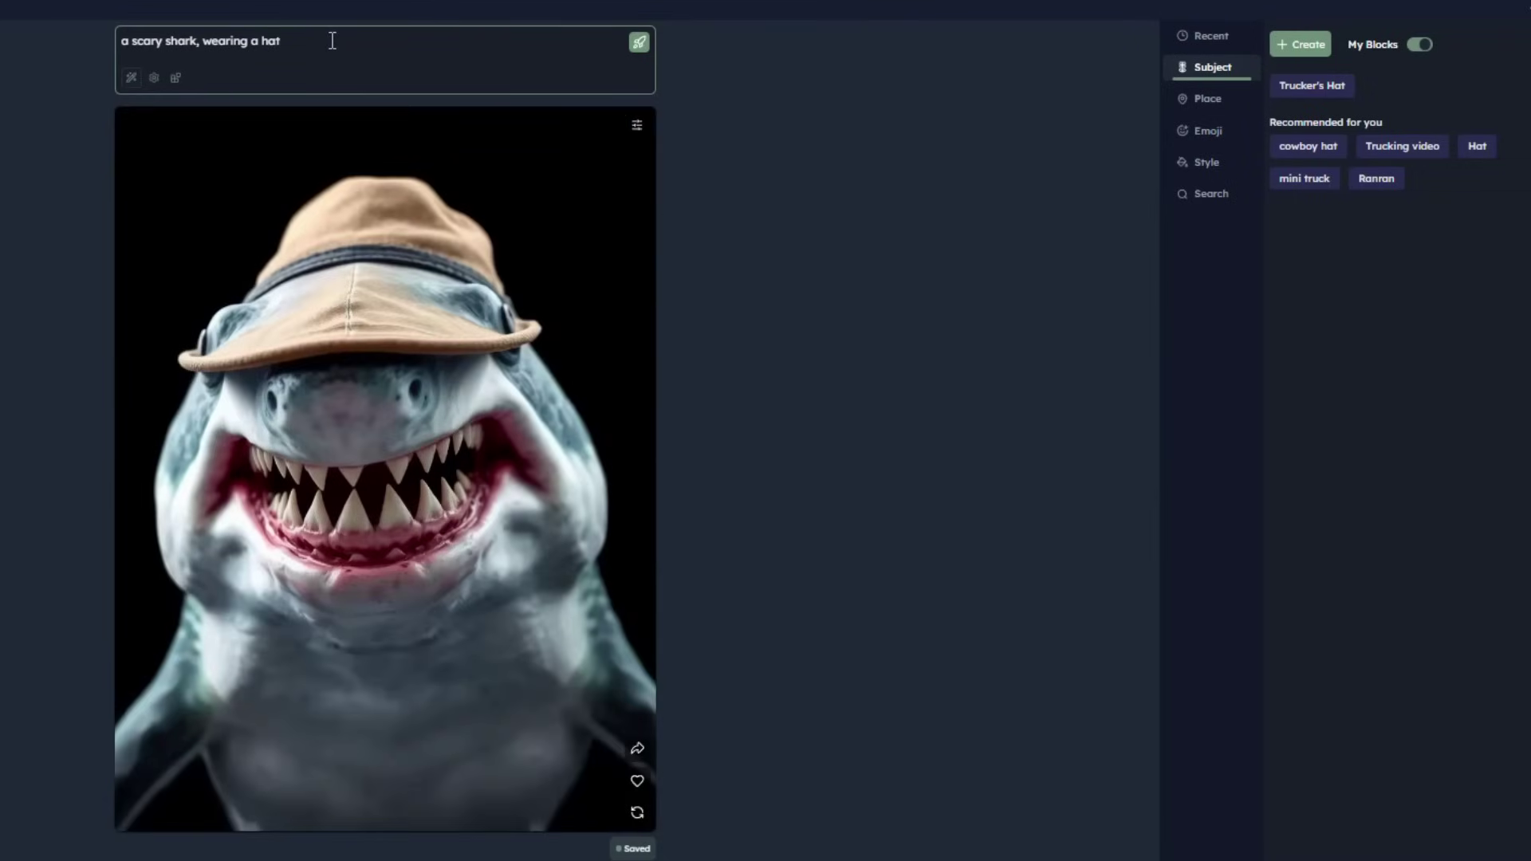
Extend the shark prompt with ", vector style, t-shirt design" and generate the updated image
text(, vector style)
key(Return)
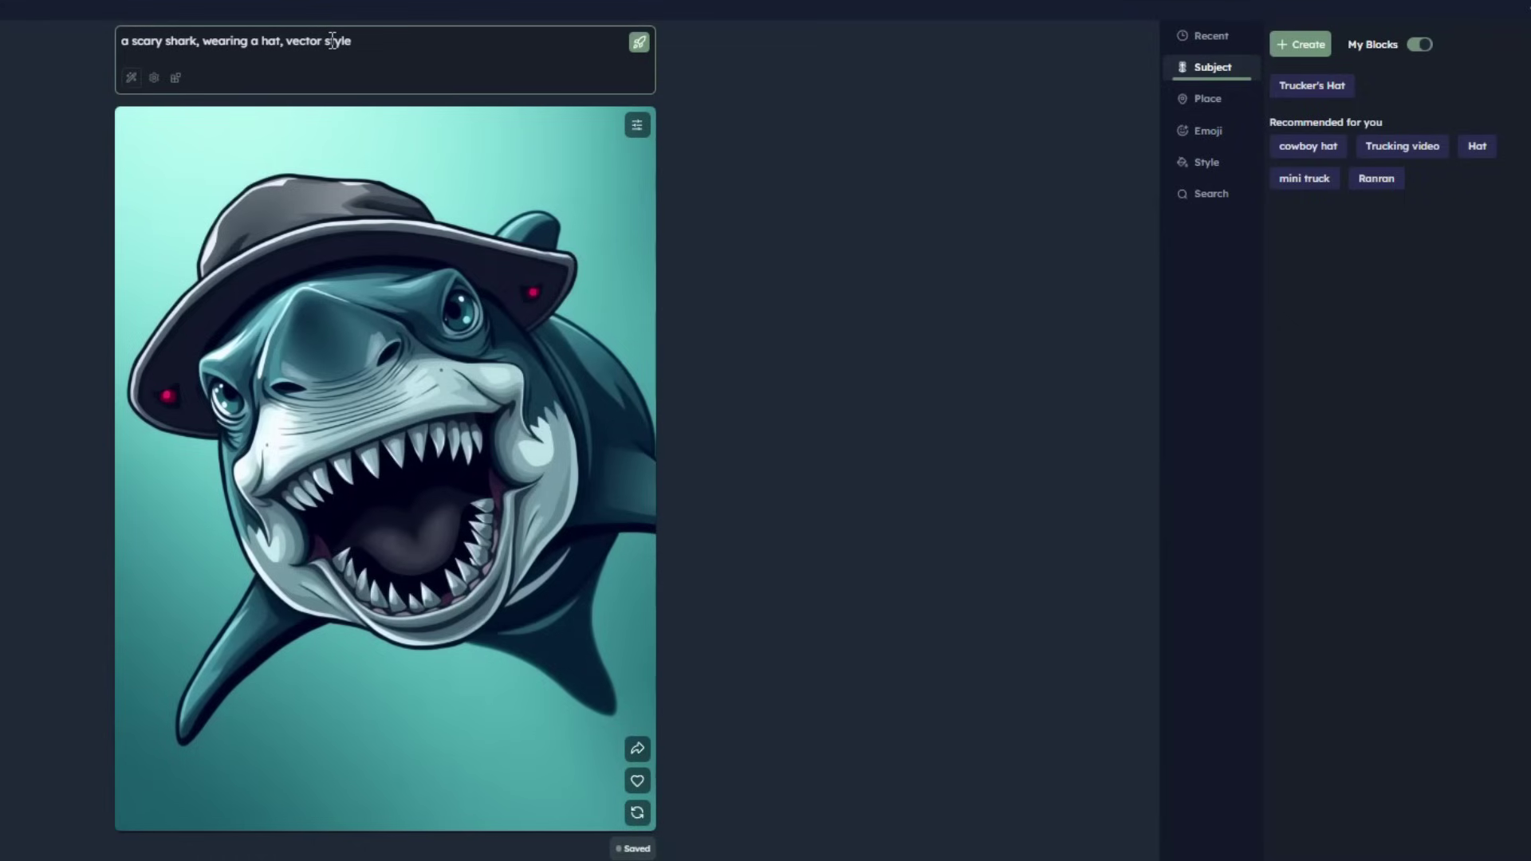
text(, t-shirt design)
key(Return)
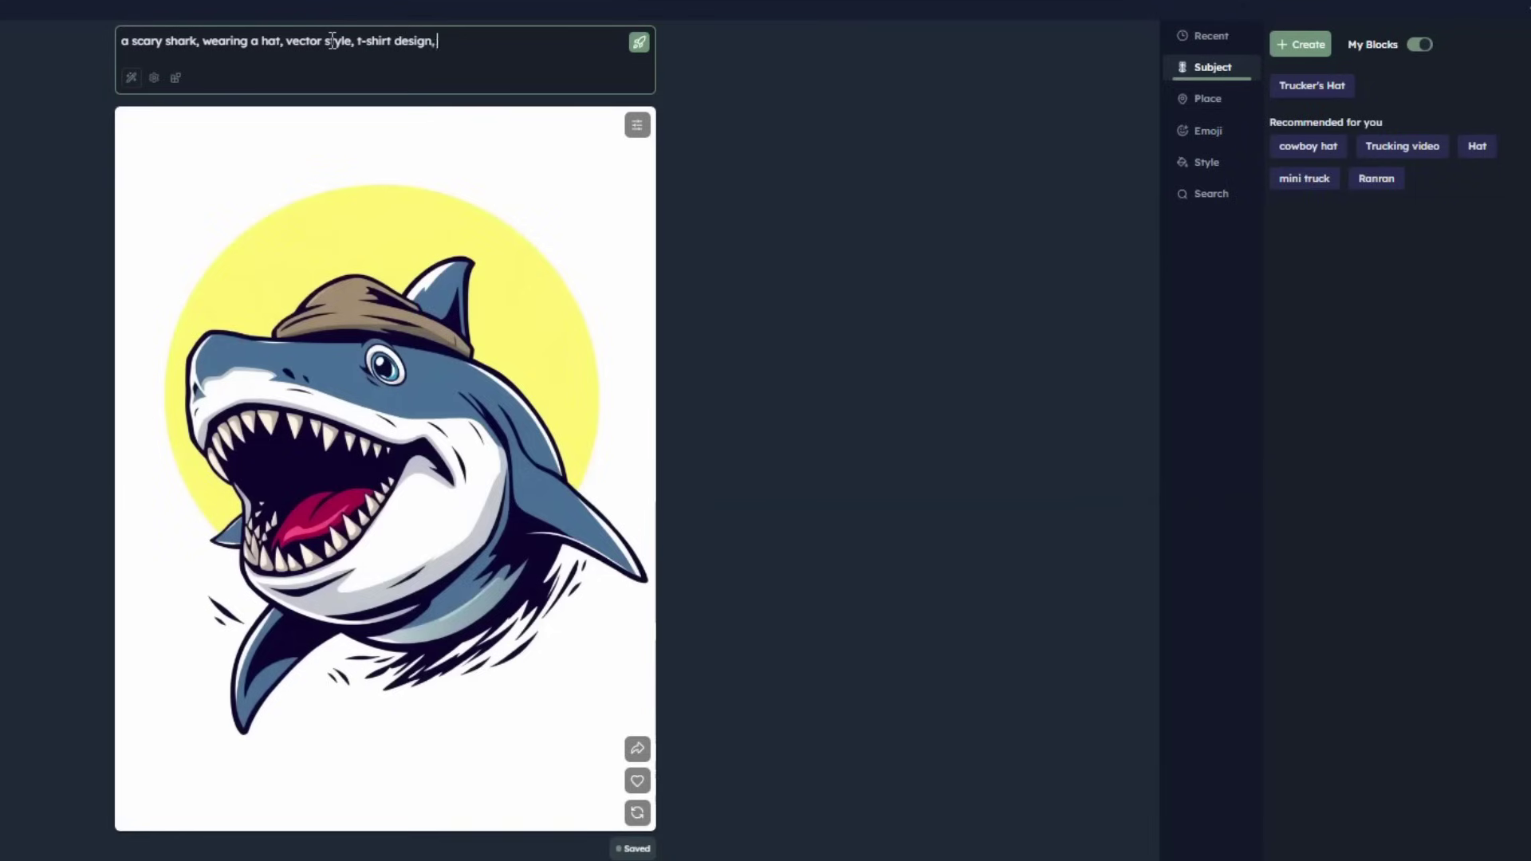
Add the slogan to the prompt's end as: with the text " I am Scary"
text(with the tex)
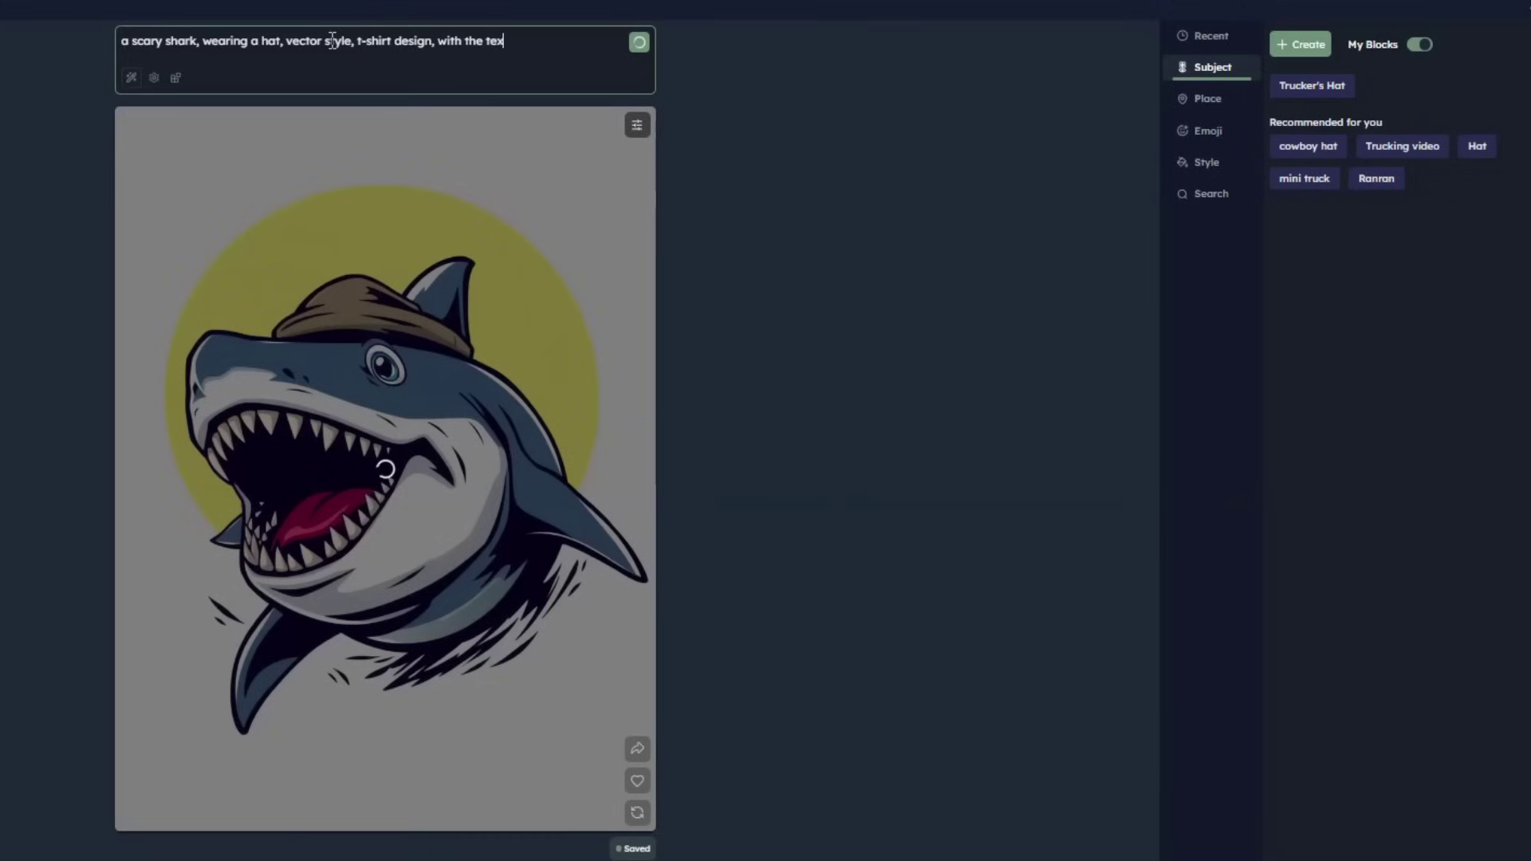
text(t " I am)
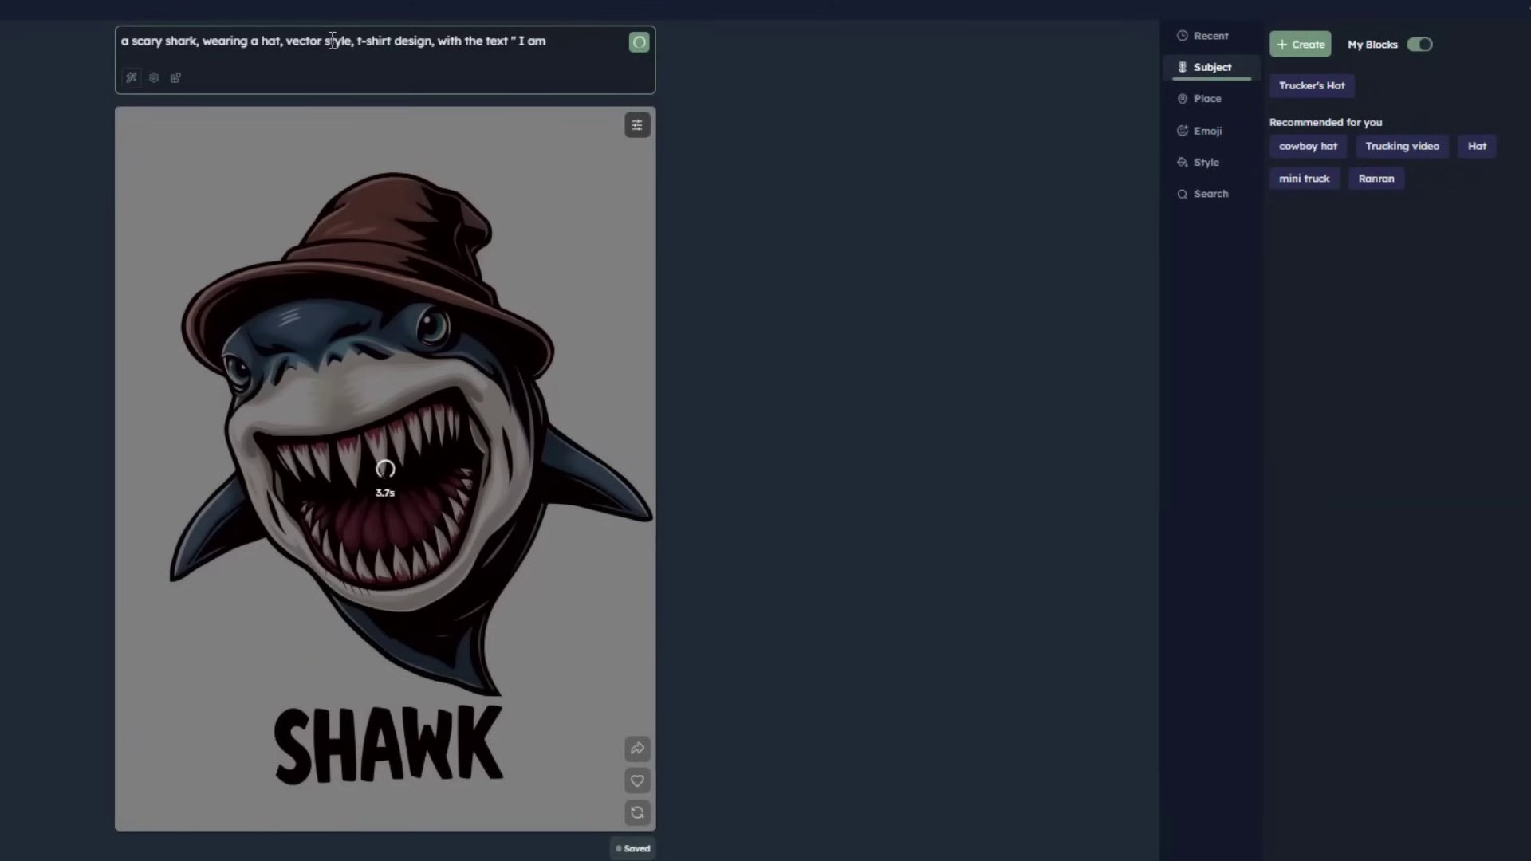
text(Scary")
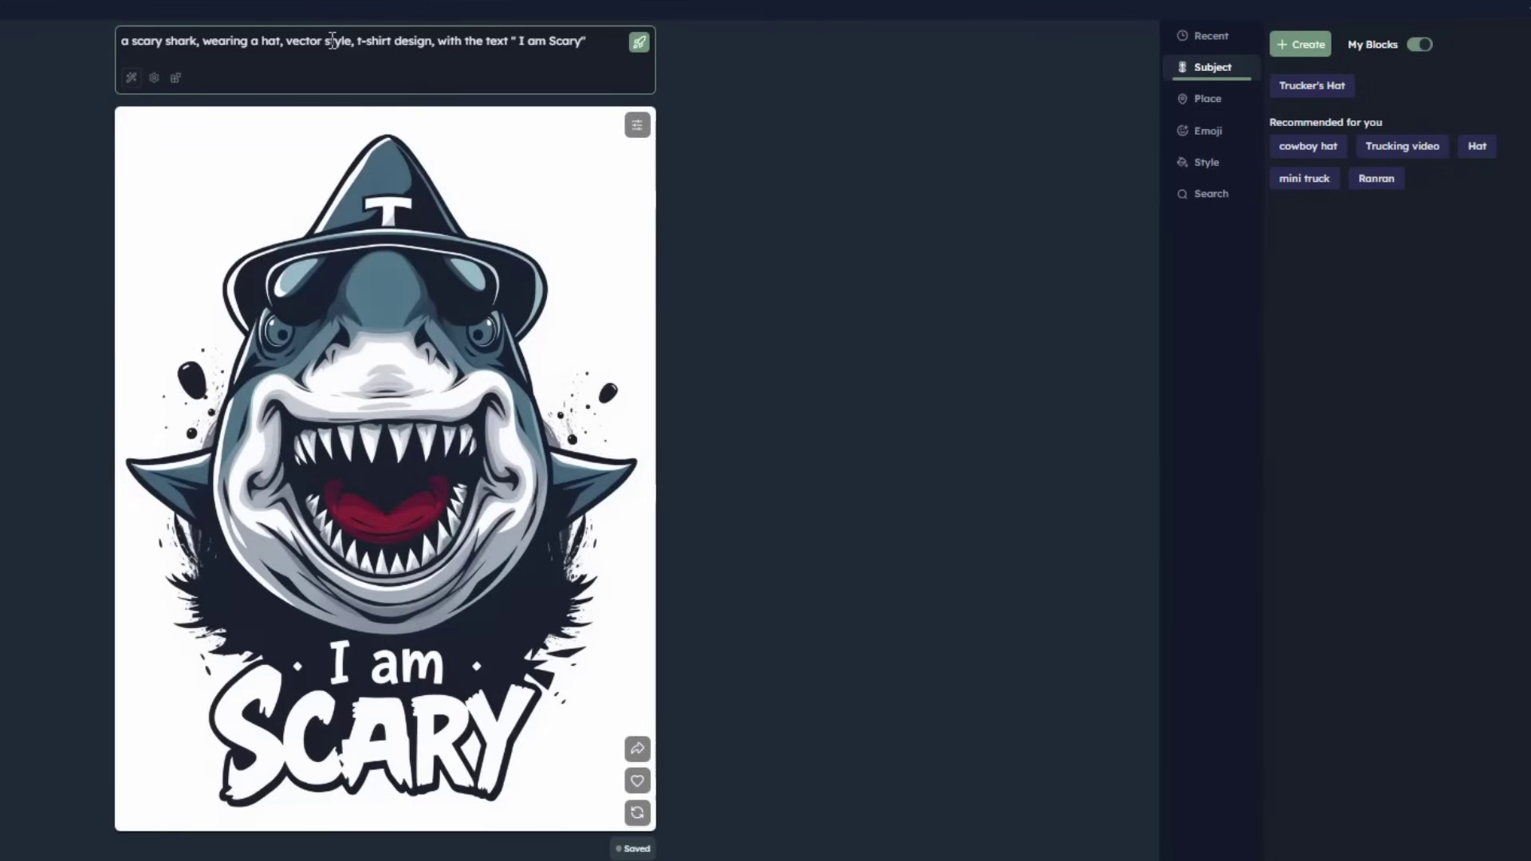
Replace the hat in the prompt so the shark is "wearing boxing gloves and oversized sports shoes"
click(258, 41)
key(BackSpace)
key(BackSpace)
key(BackSpace)
key(BackSpace)
key(BackSpace)
key(BackSpace)
key(BackSpace)
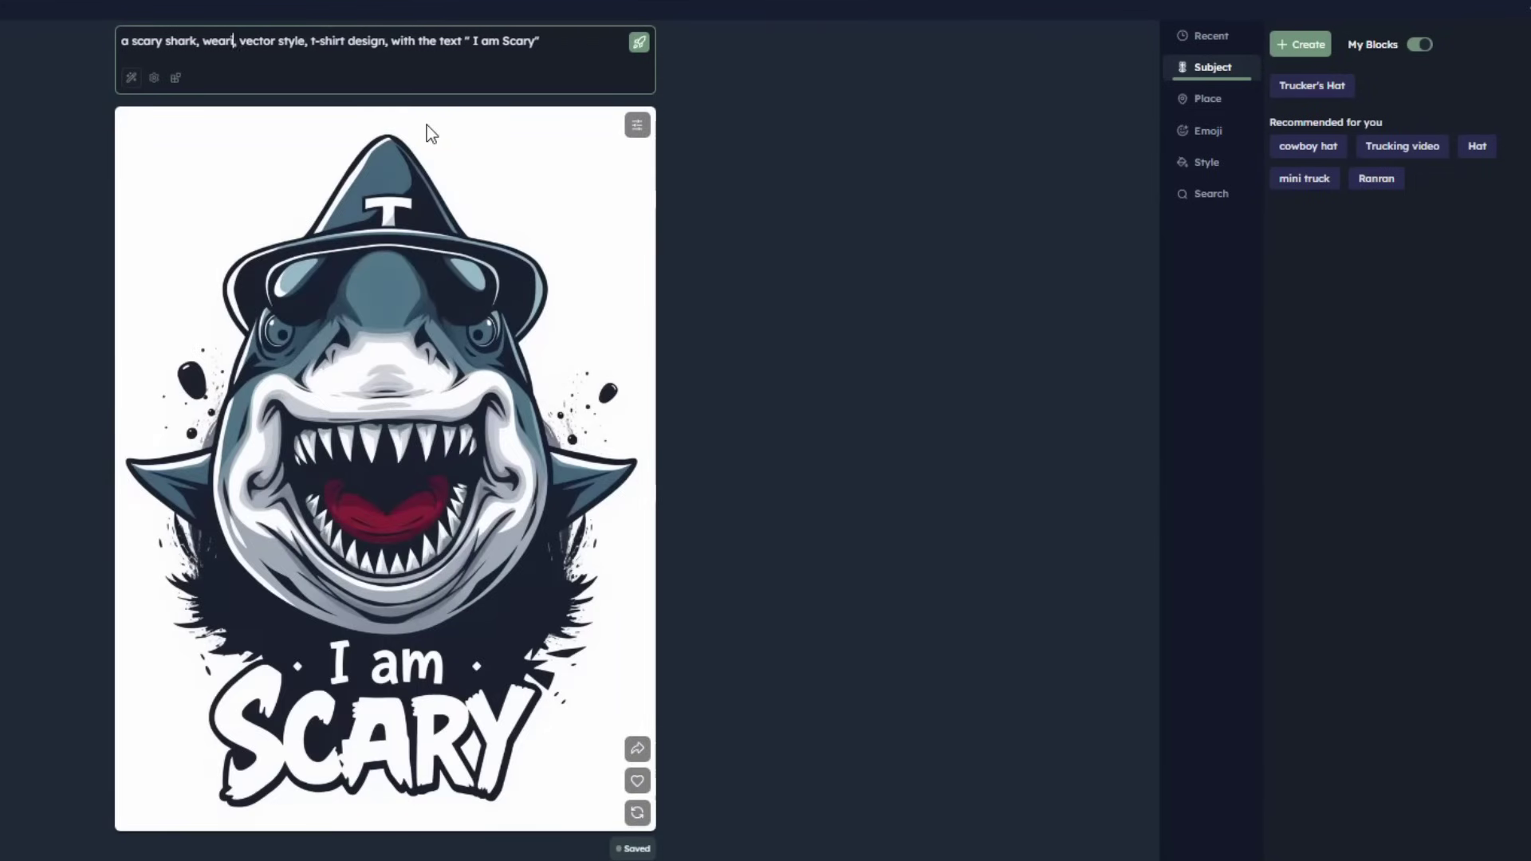
text(g boxing gloves and a)
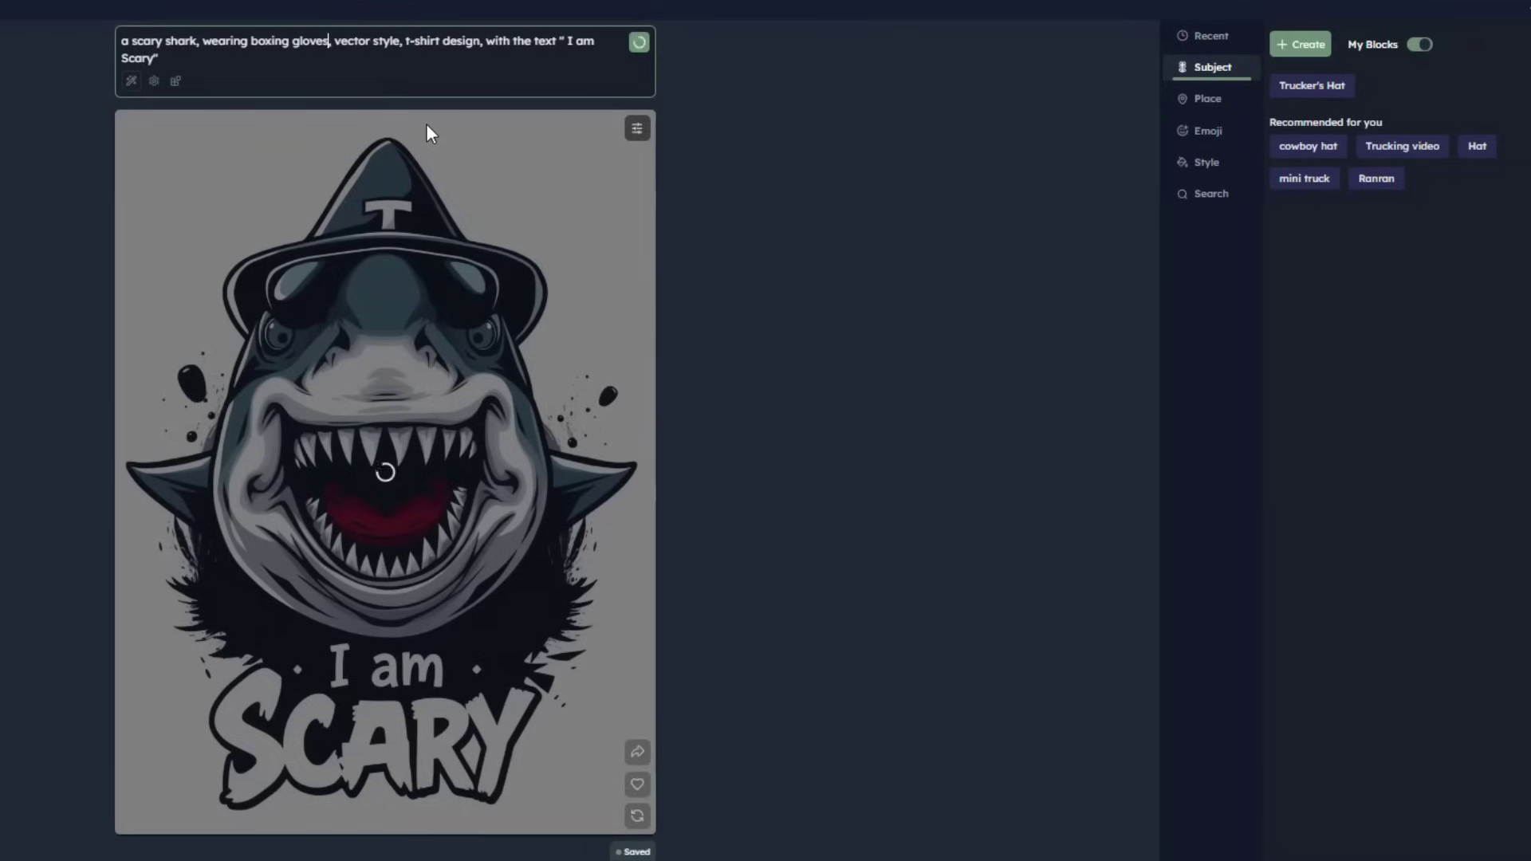
text(versized sports shoes)
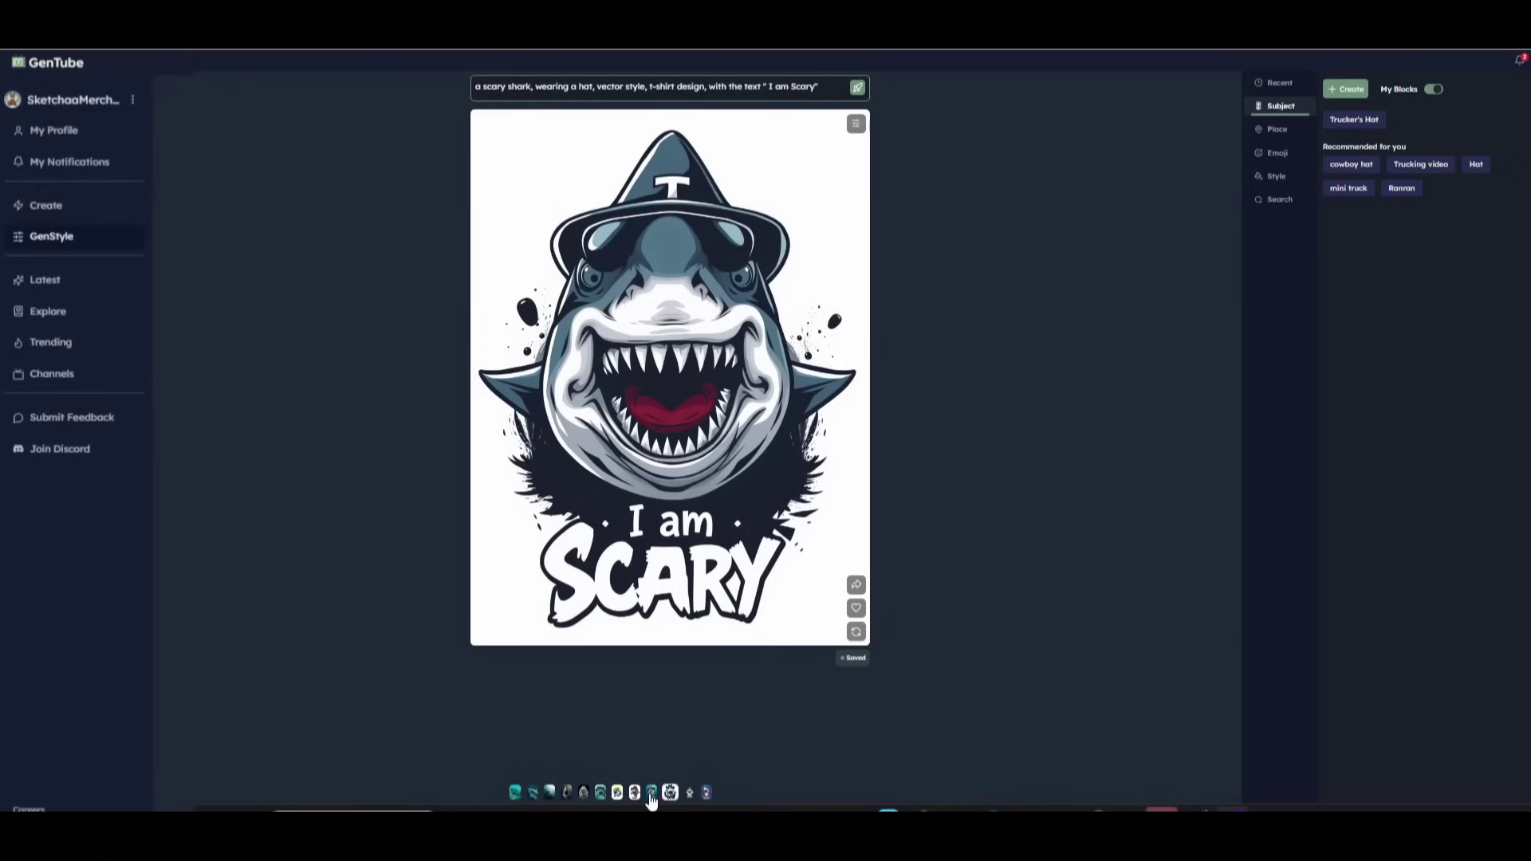
Review earlier shark versions in the generation history and return to the boxing gloves version
click(651, 794)
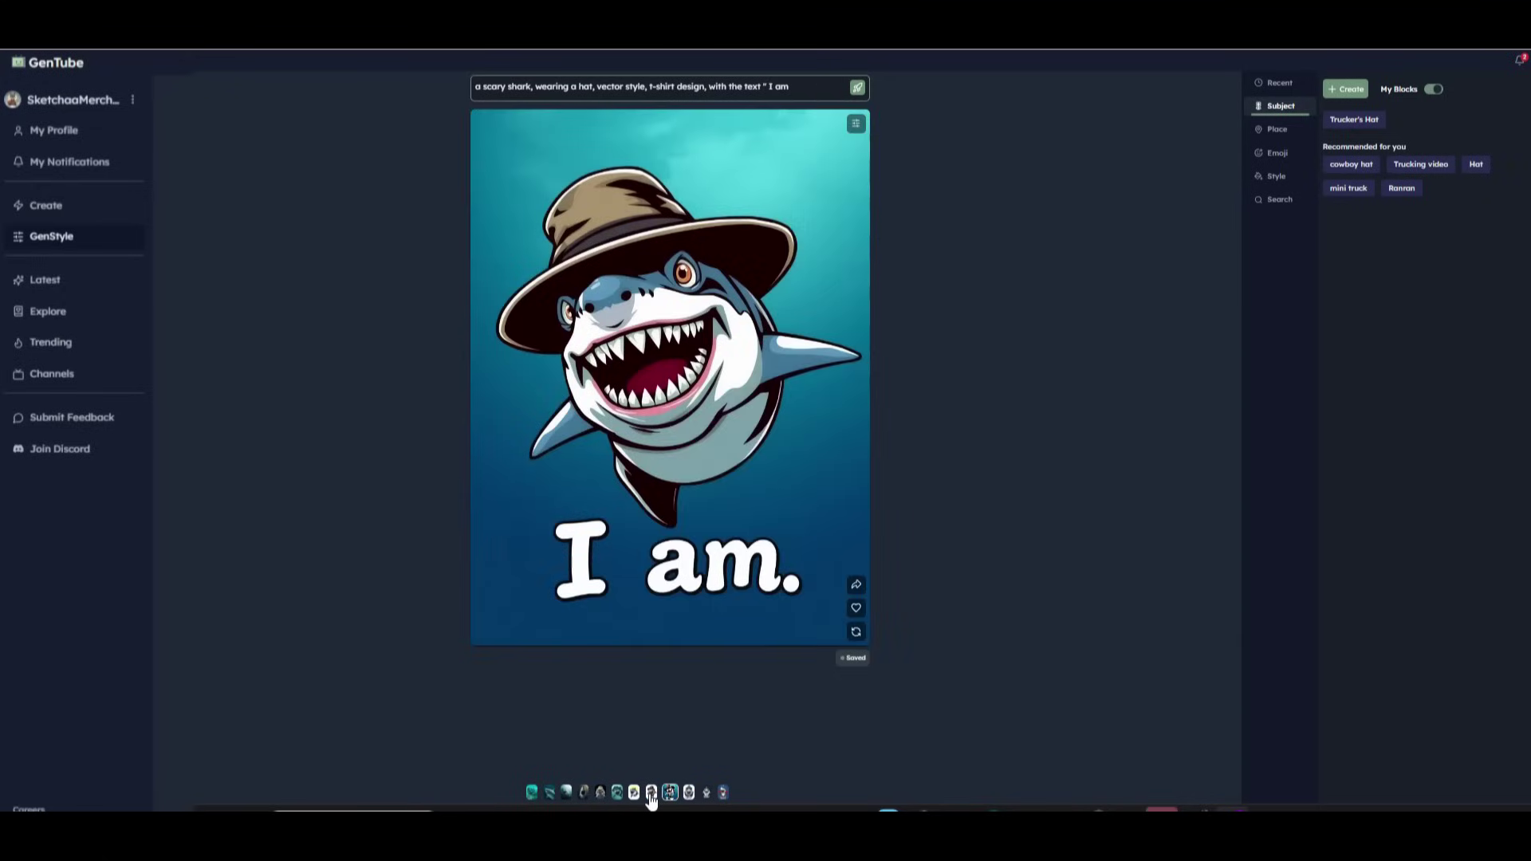
click(650, 792)
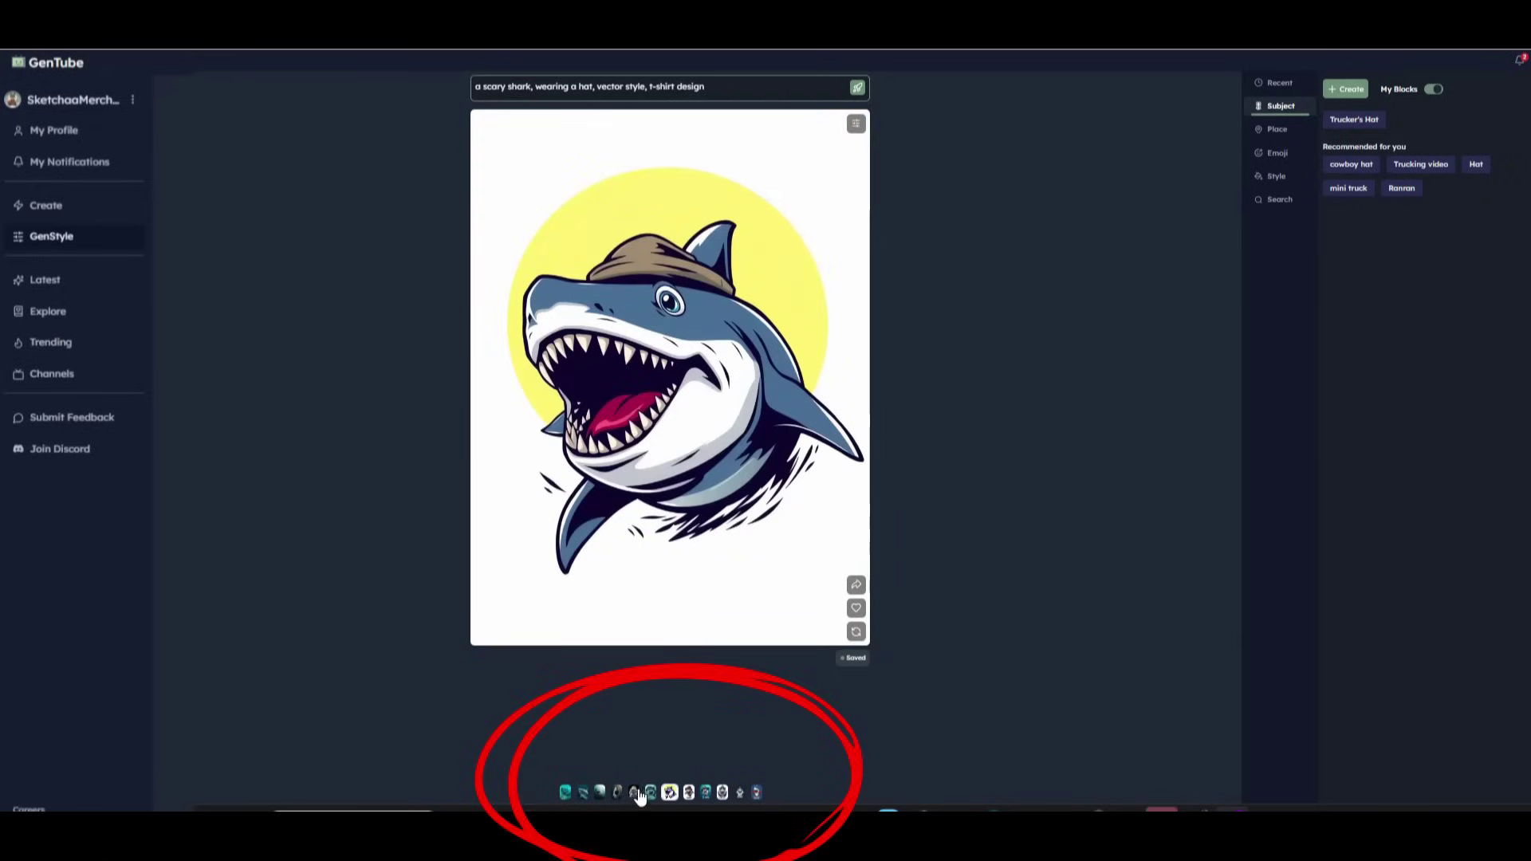
click(756, 791)
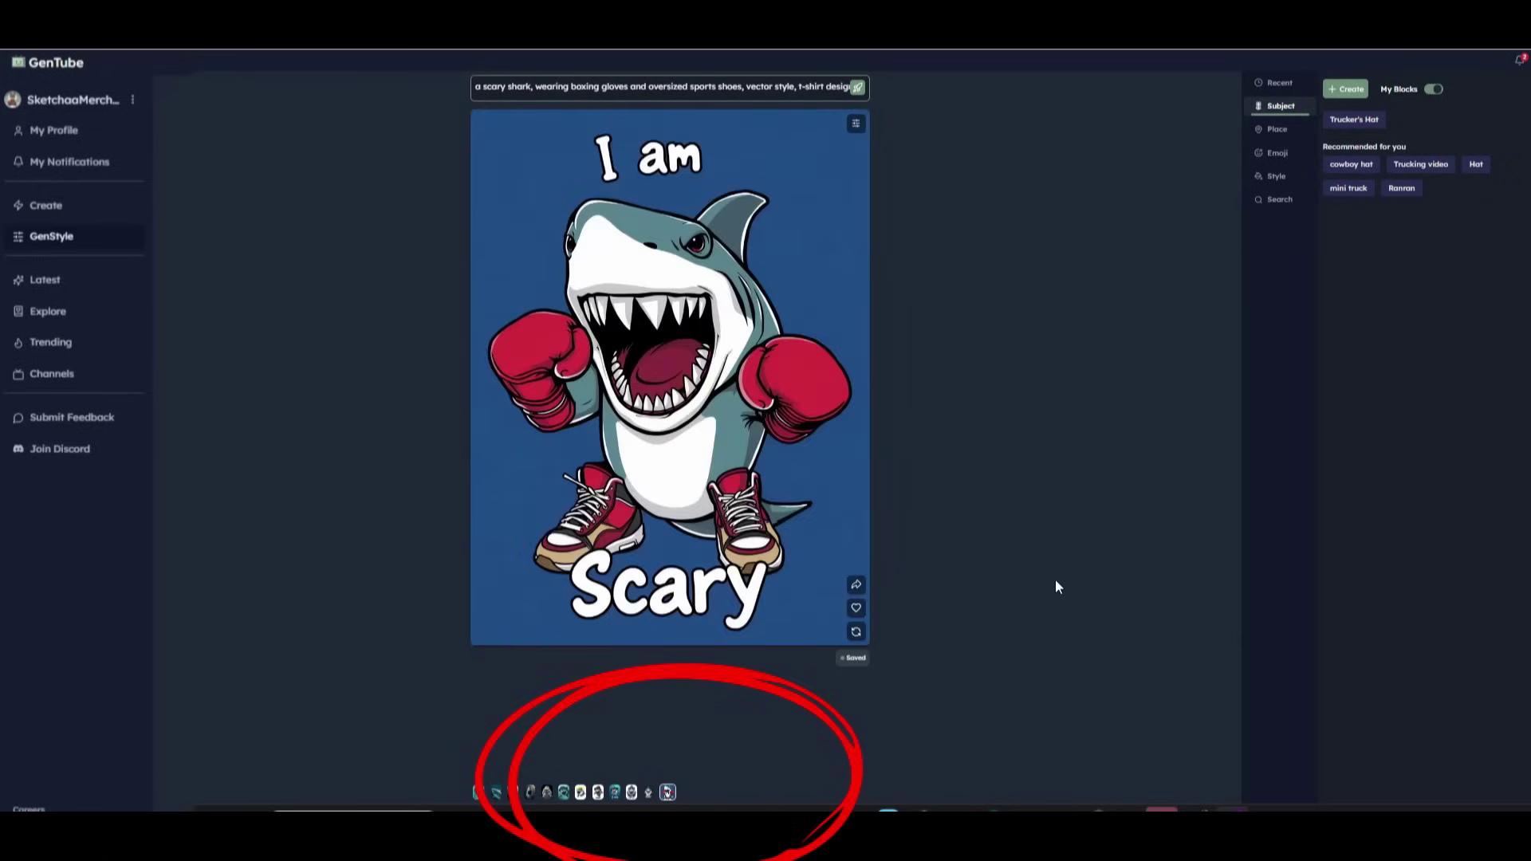
Check and dismiss the sharing options for the boxing shark image, and like the image
click(858, 588)
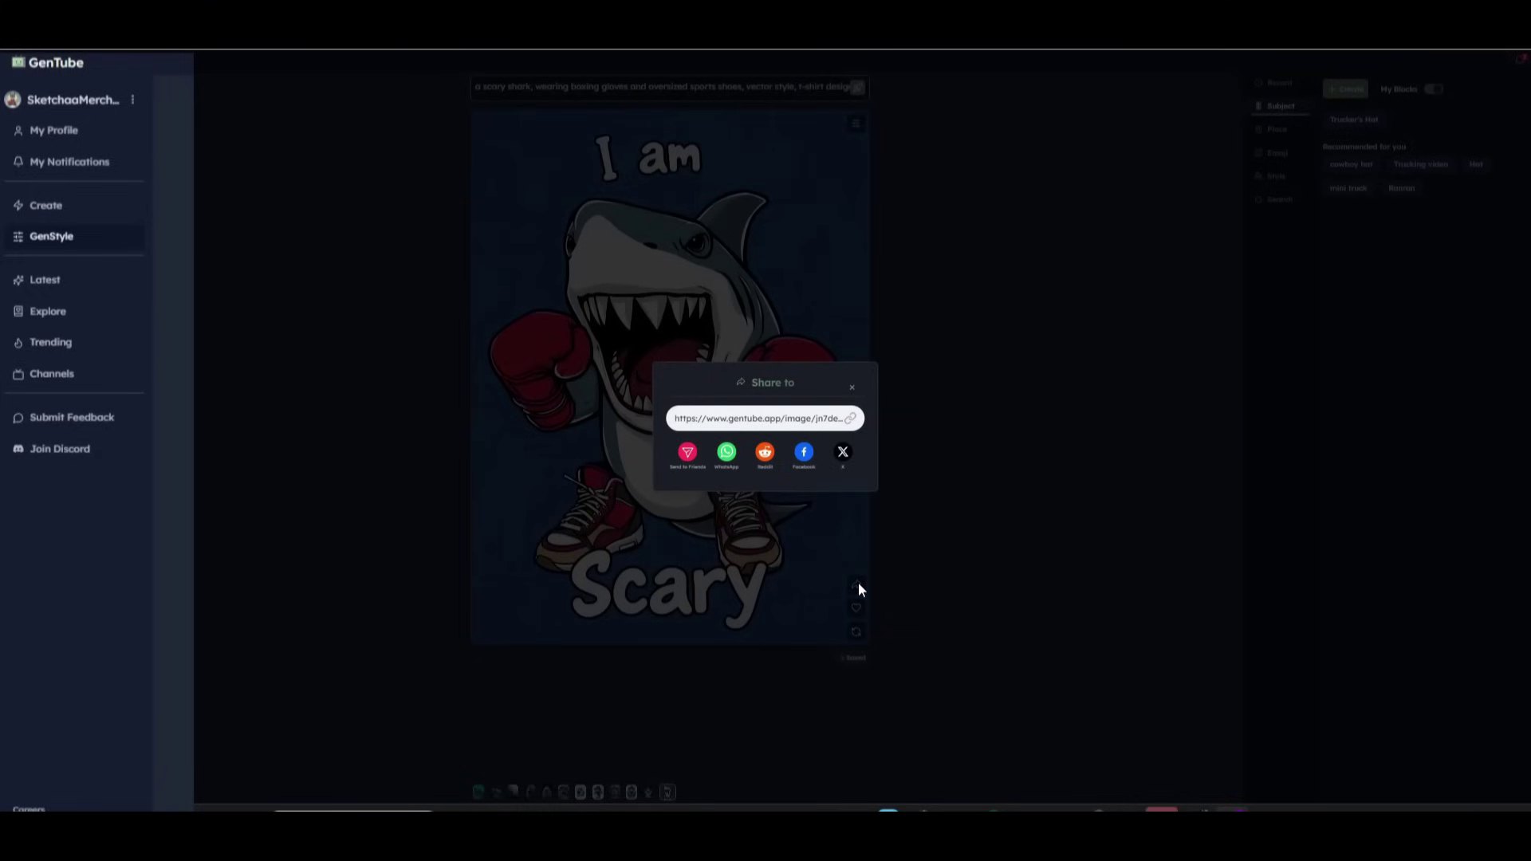
click(851, 388)
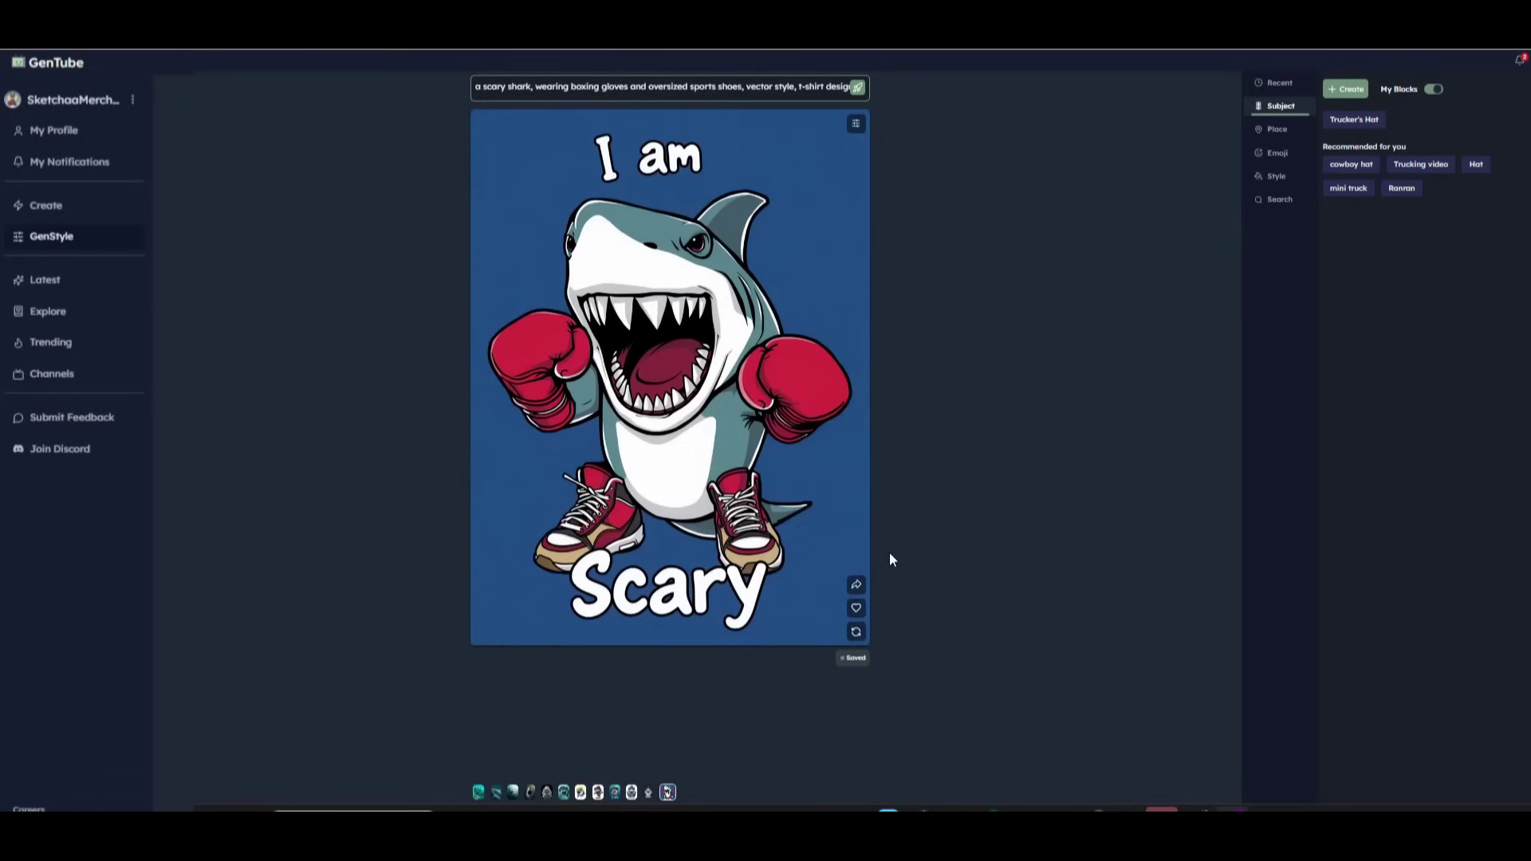
click(856, 608)
Enable style blending on the boxing shark, check the alternative styles, and shift the blend strongly toward Cyberpunk
click(855, 122)
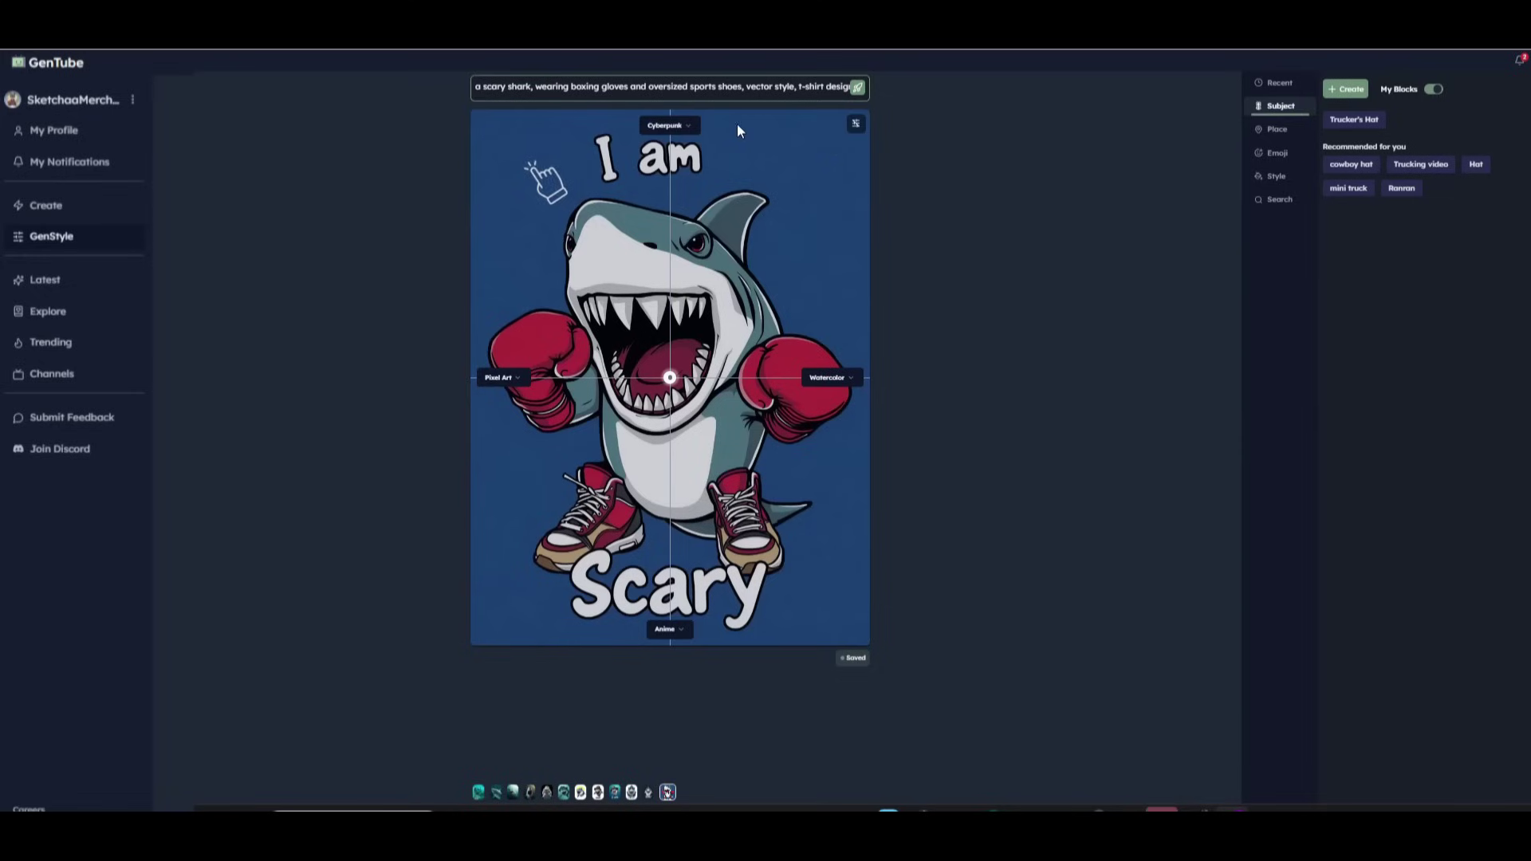
click(689, 126)
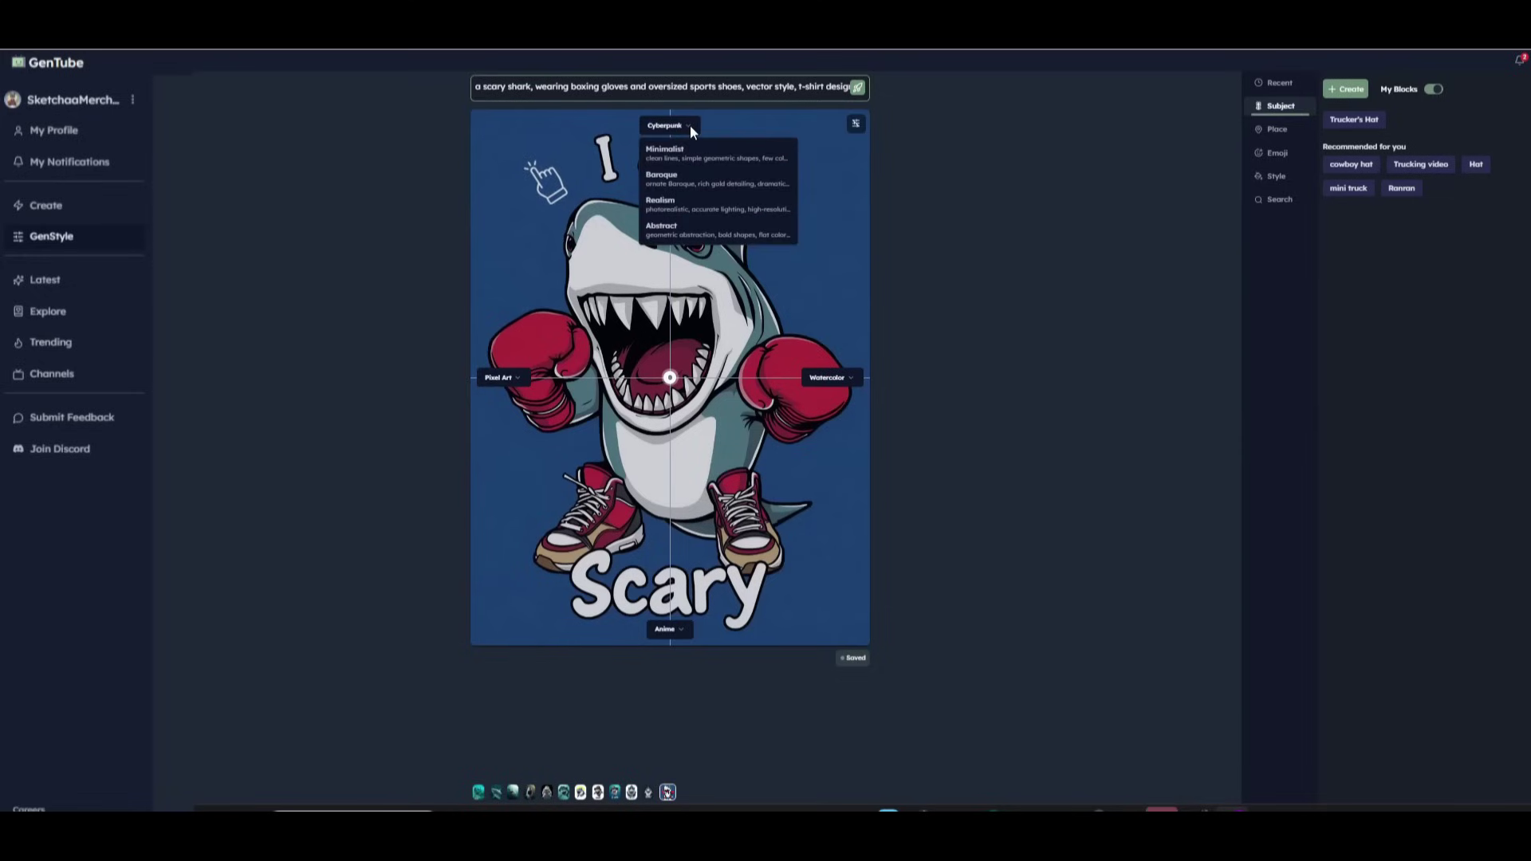
click(851, 378)
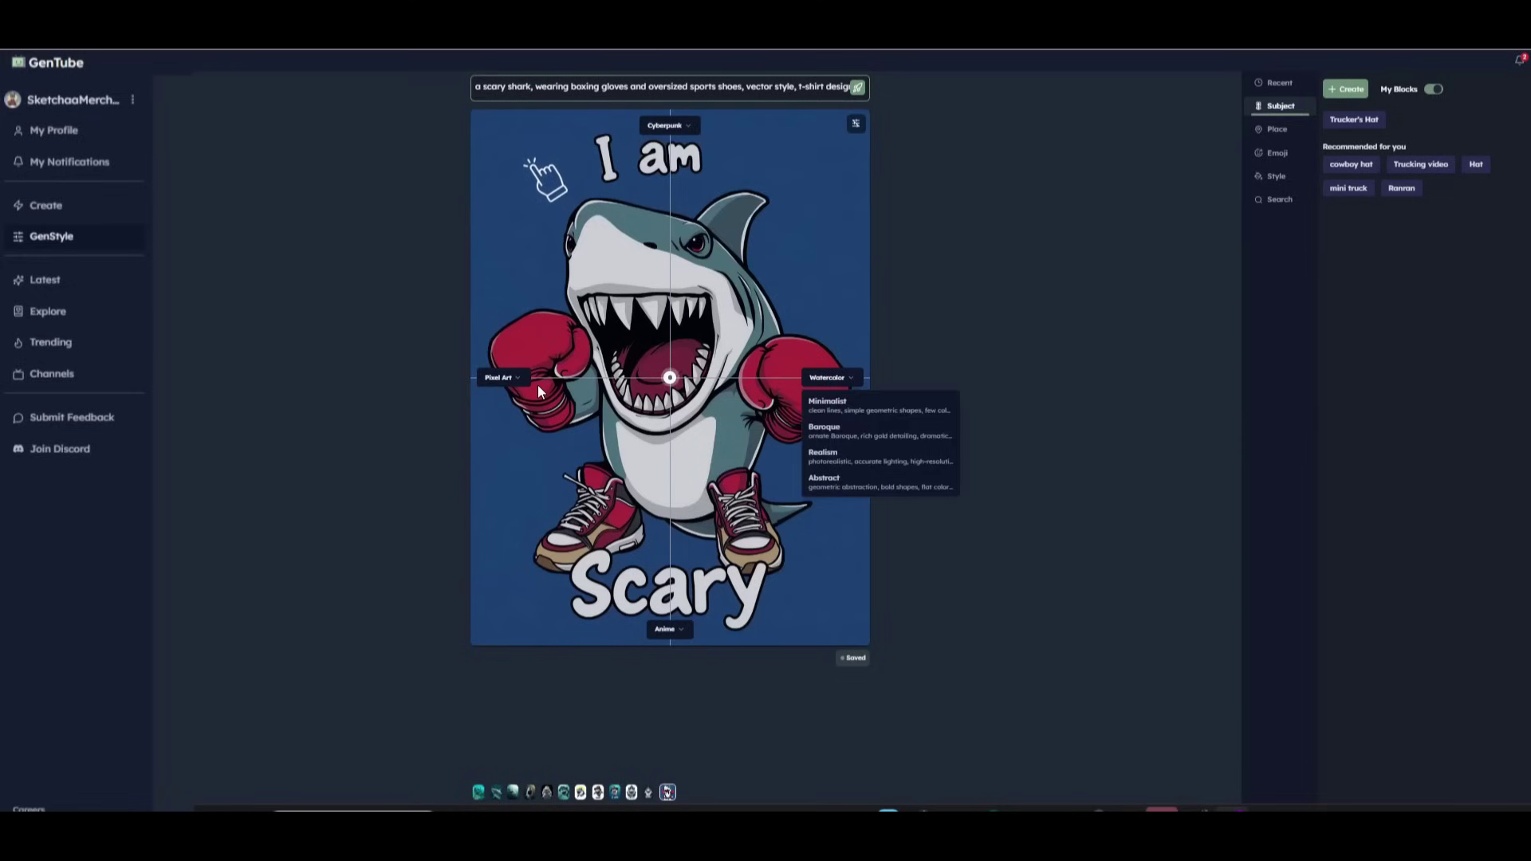
click(518, 378)
click(518, 378)
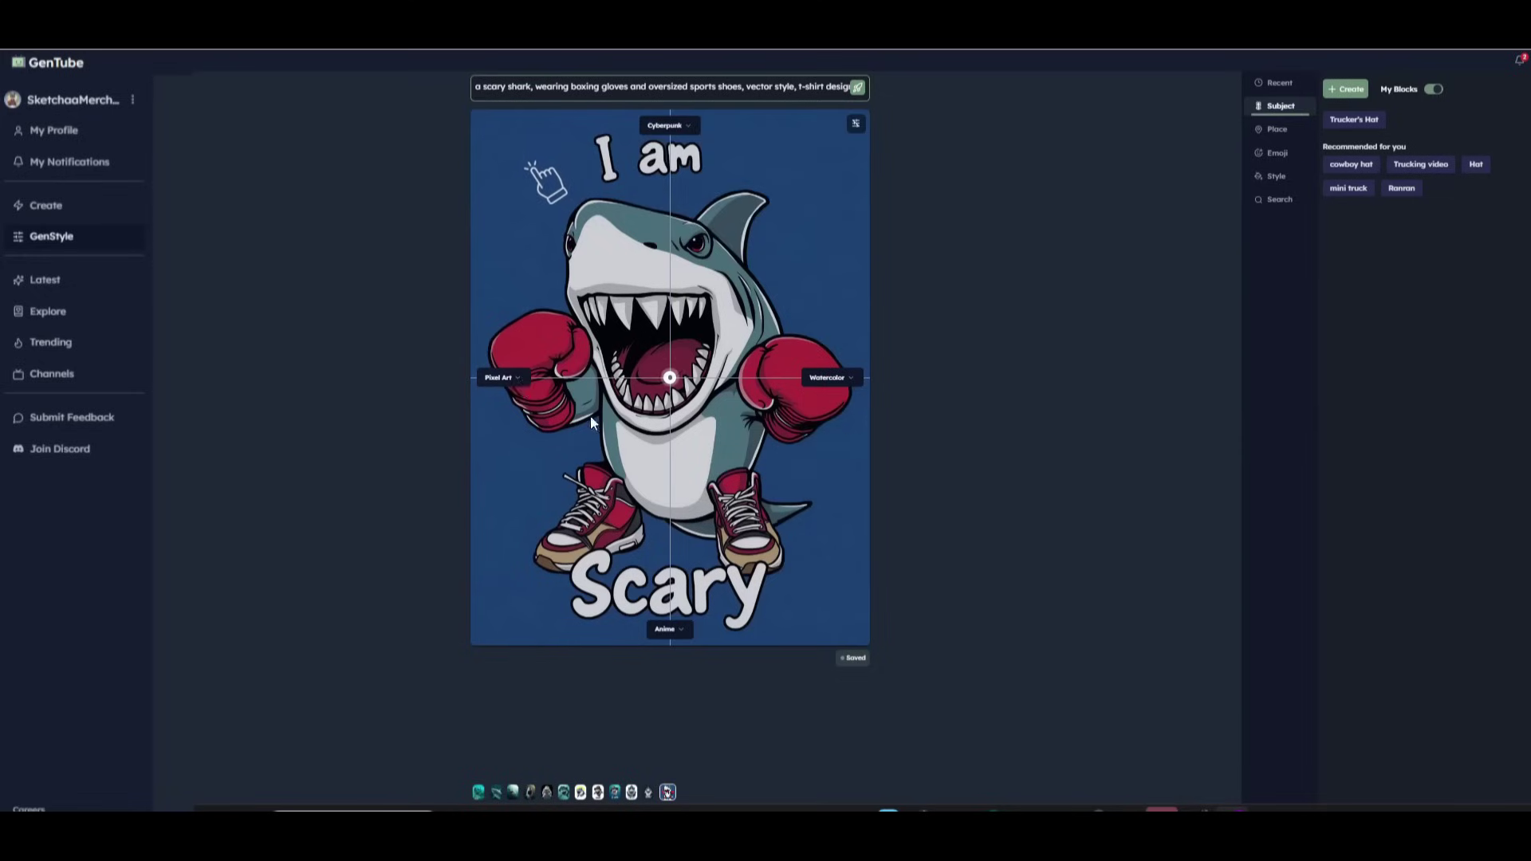
click(677, 632)
click(678, 629)
drag(670, 376, 671, 180)
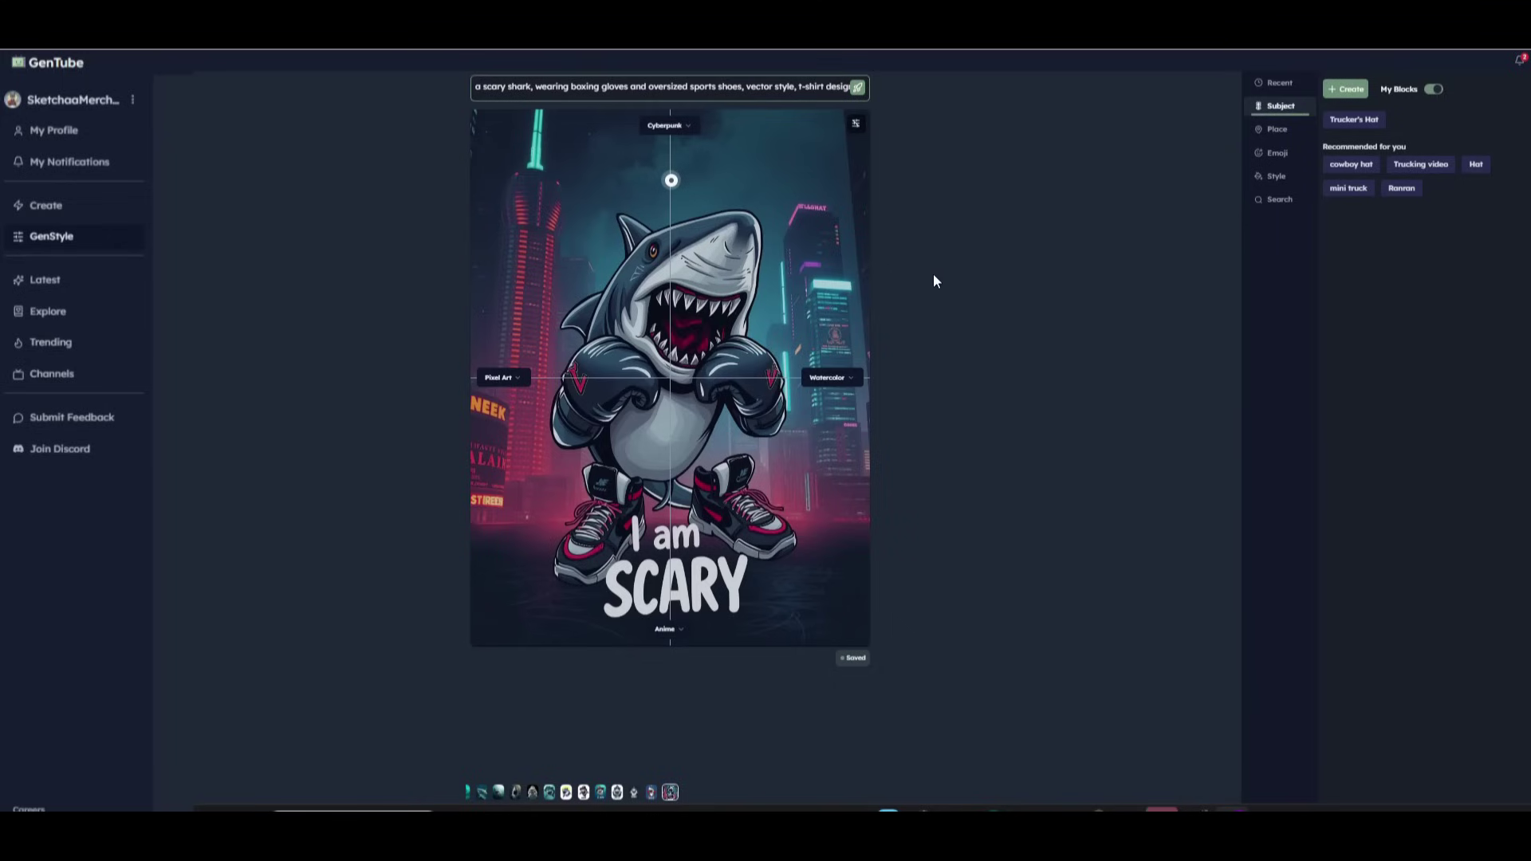
Delete the slogan wording that follows "with the text" in the shark prompt and append ", on a plain black background"
click(591, 89)
drag(624, 102, 564, 104)
key(BackSpace)
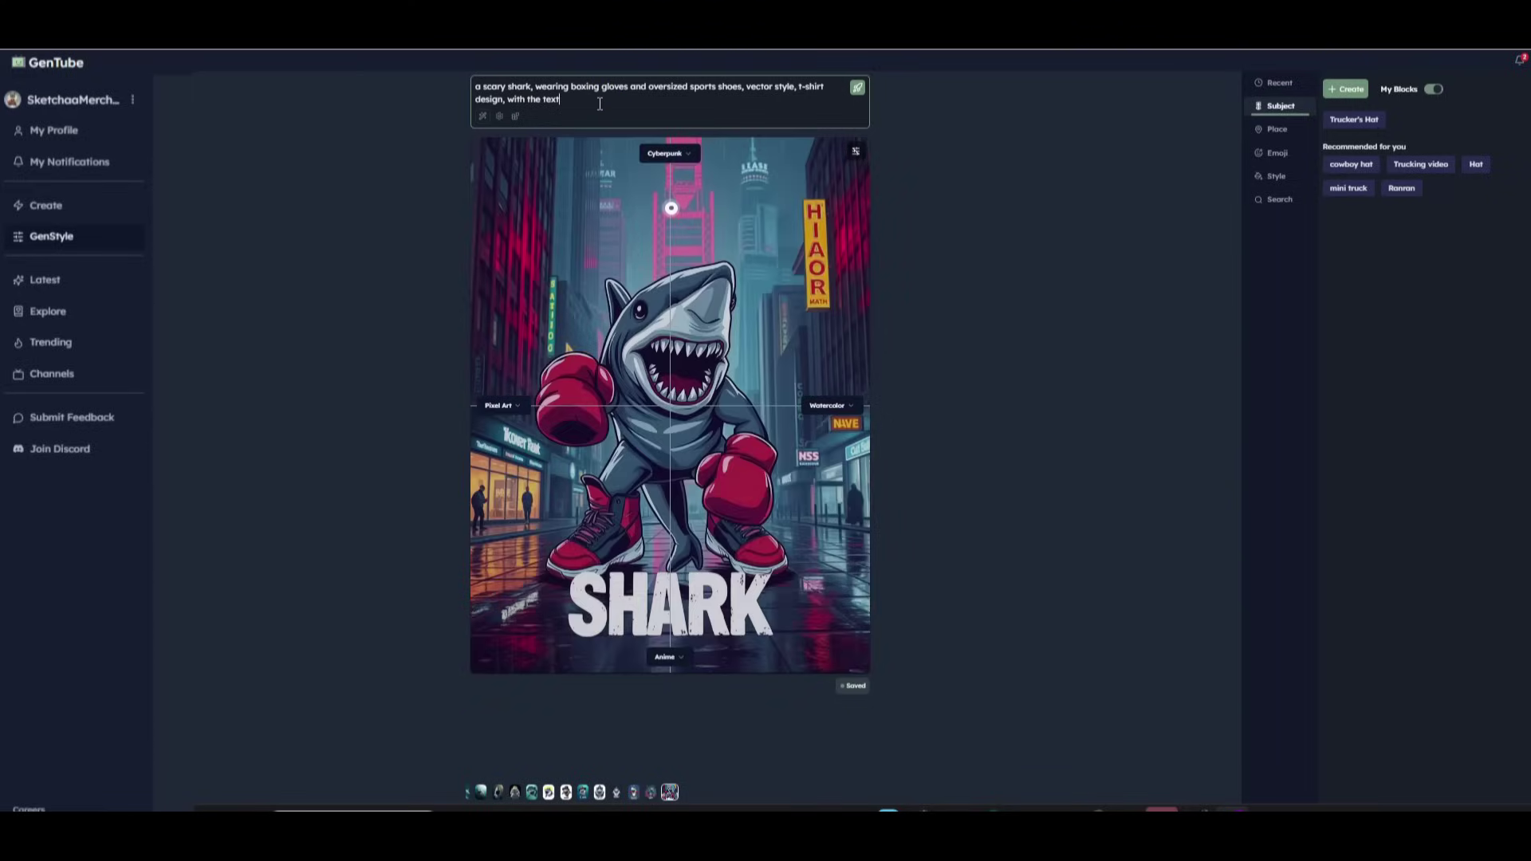
text(, on a plain black)
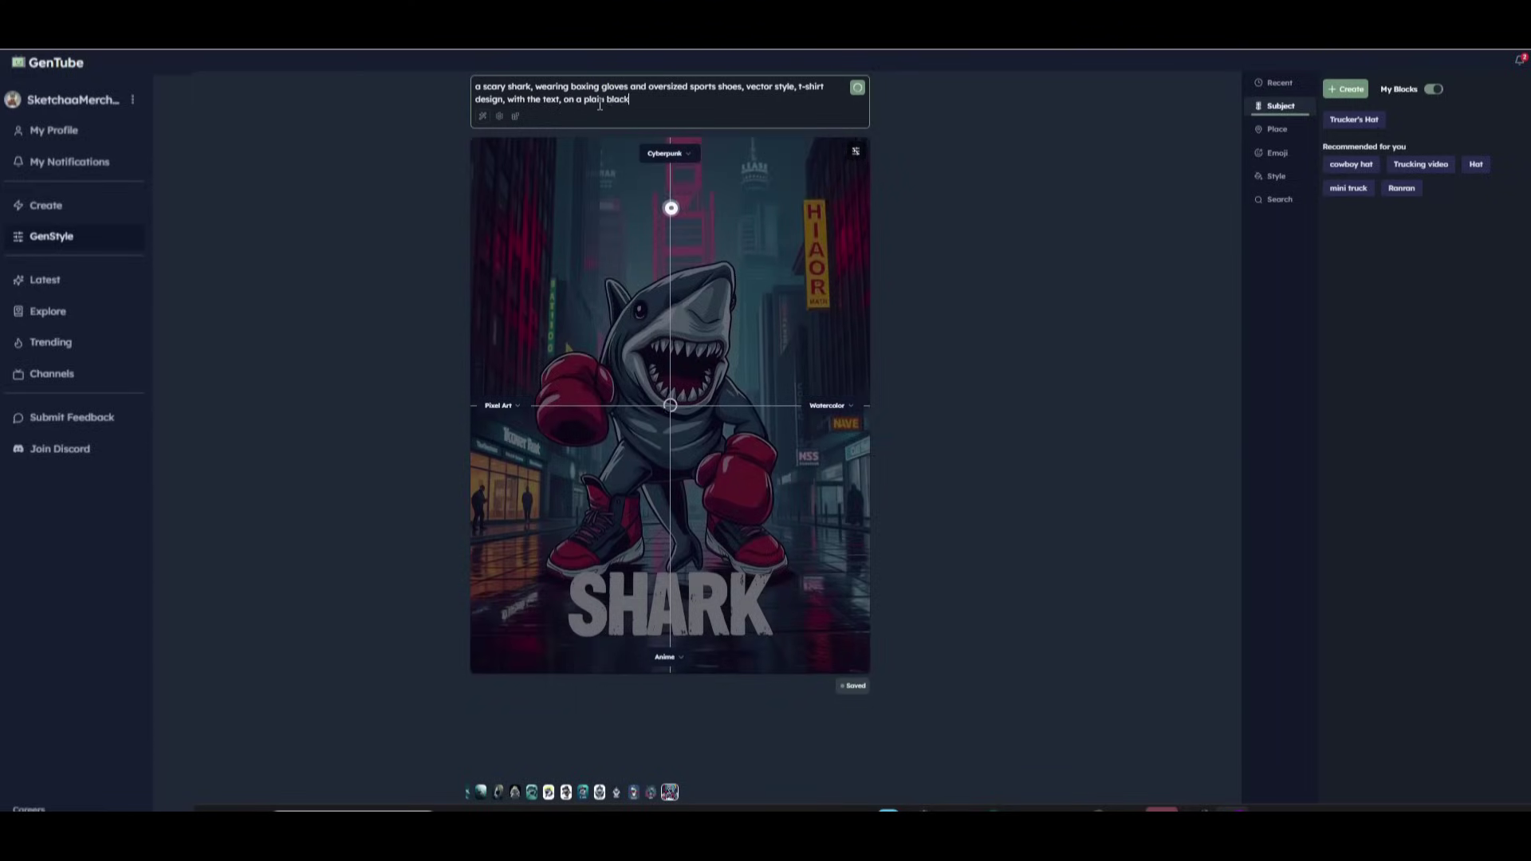
text( background)
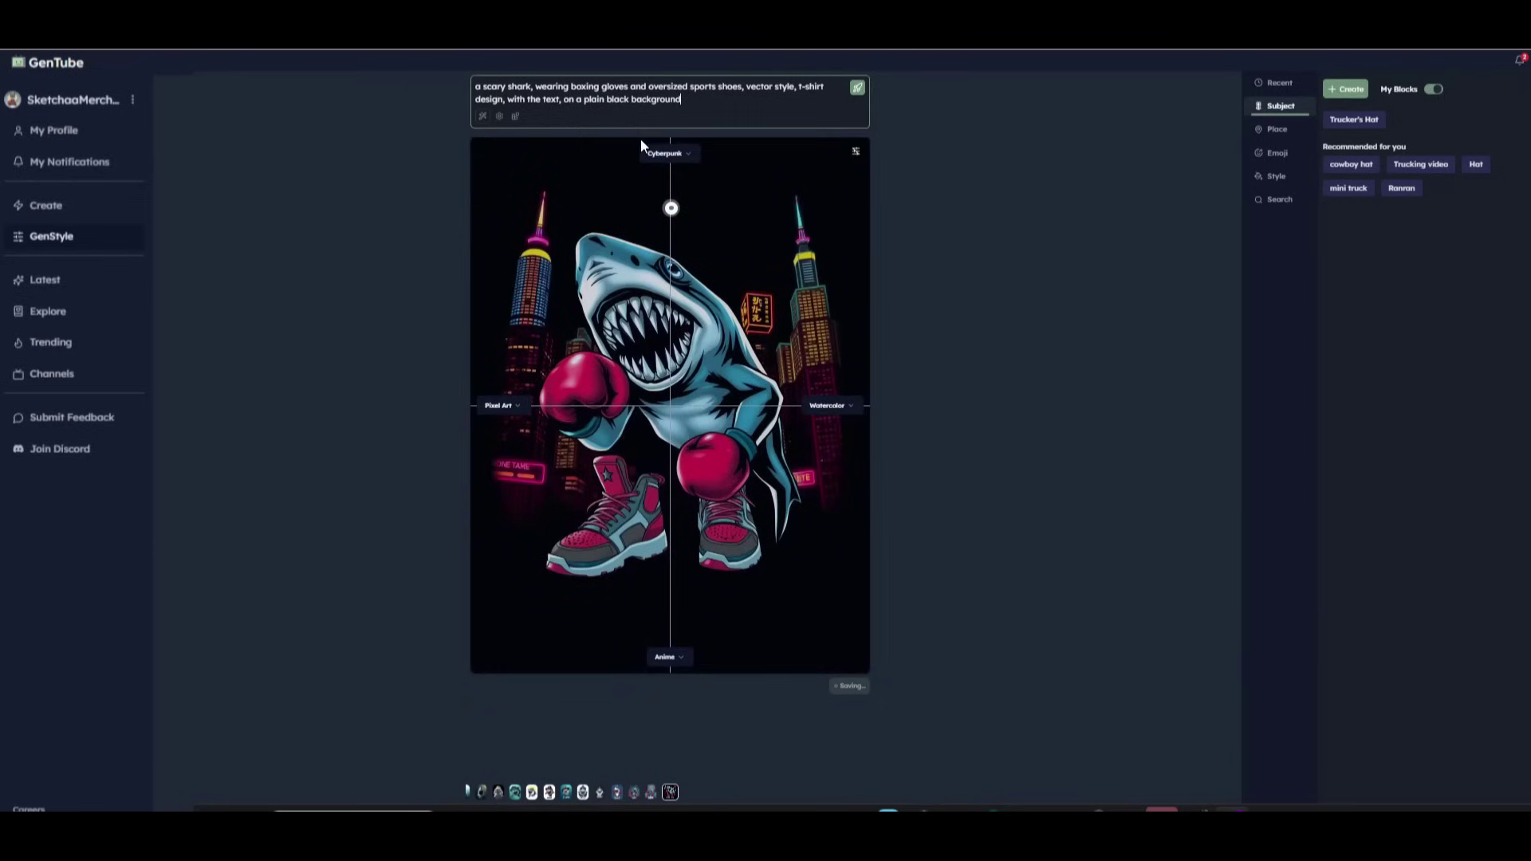
Remove the leftover "with the text" phrase from the shark prompt, keeping the plain black background wording
click(567, 106)
key(BackSpace)
key(BackSpace)
key(BackSpace)
key(BackSpace)
key(BackSpace)
key(BackSpace)
key(BackSpace)
key(BackSpace)
key(BackSpace)
key(BackSpace)
key(BackSpace)
key(BackSpace)
key(BackSpace)
key(BackSpace)
key(BackSpace)
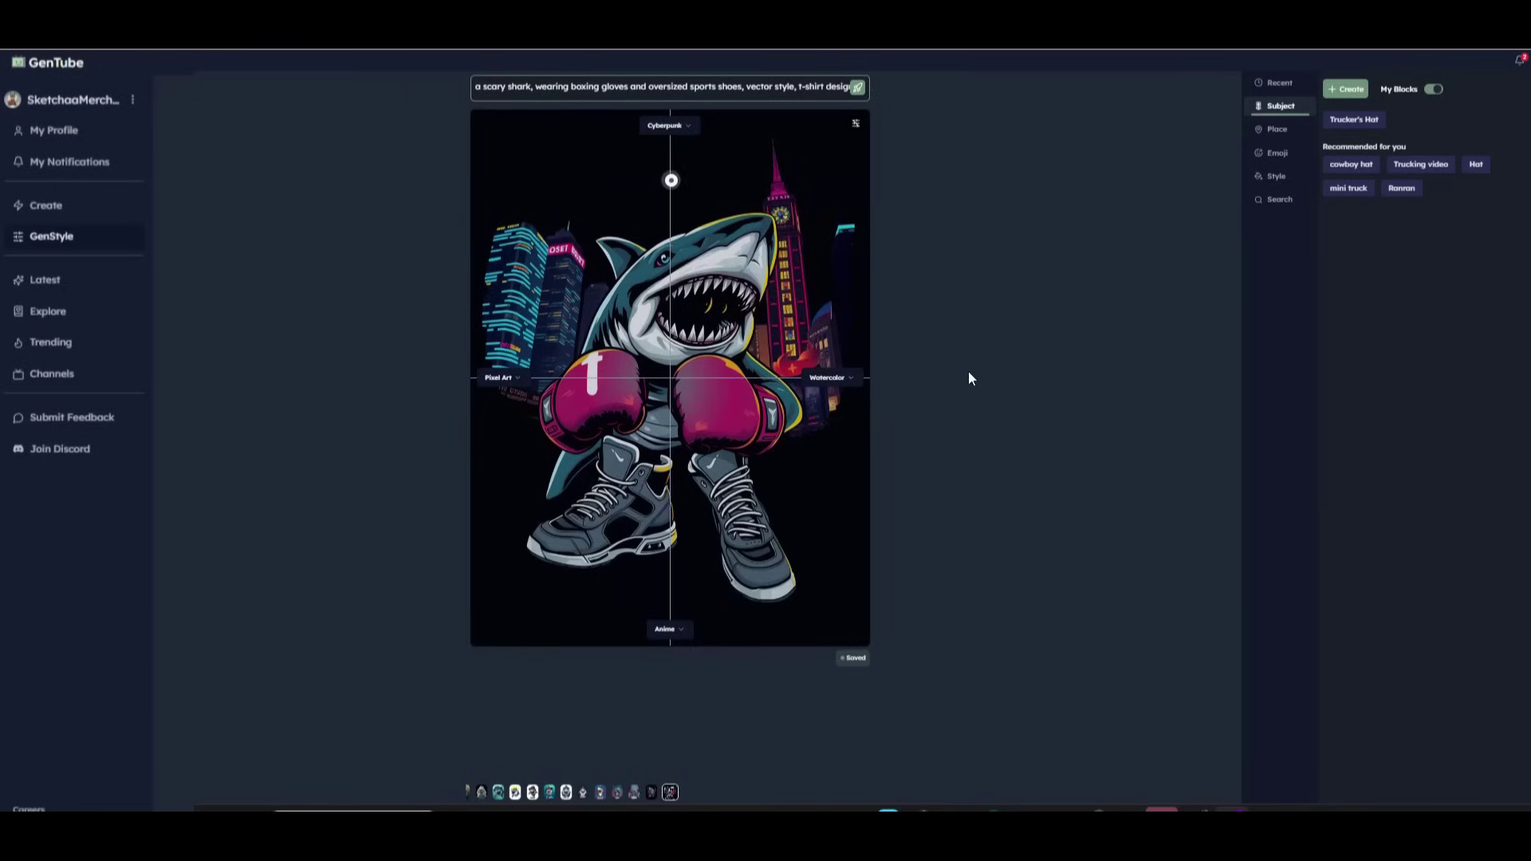
Turn off style blending and return to the previous shark version with the neon skyline in the generation history
click(856, 123)
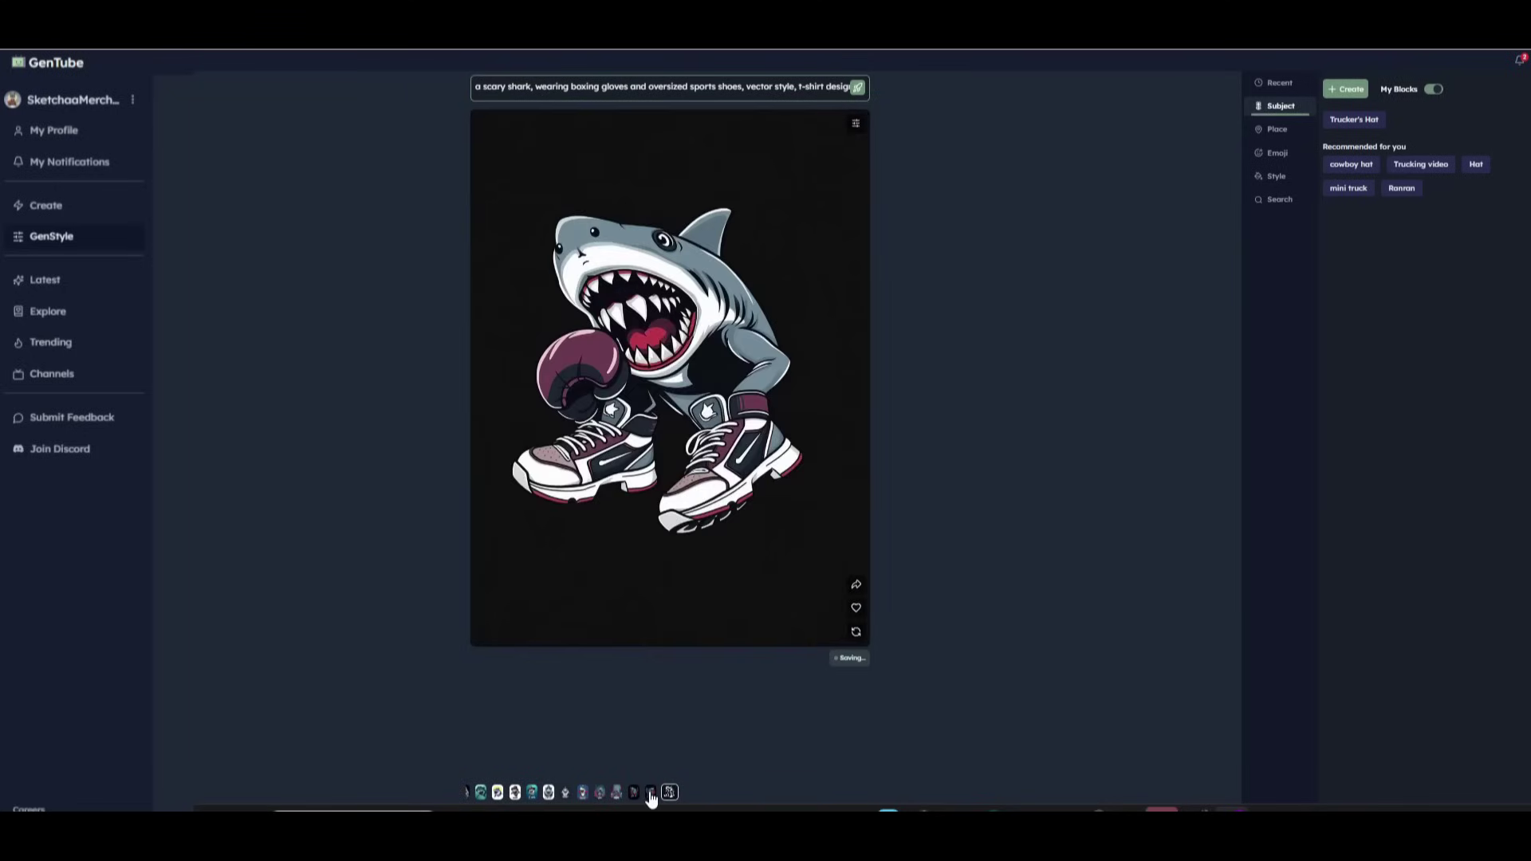
click(650, 793)
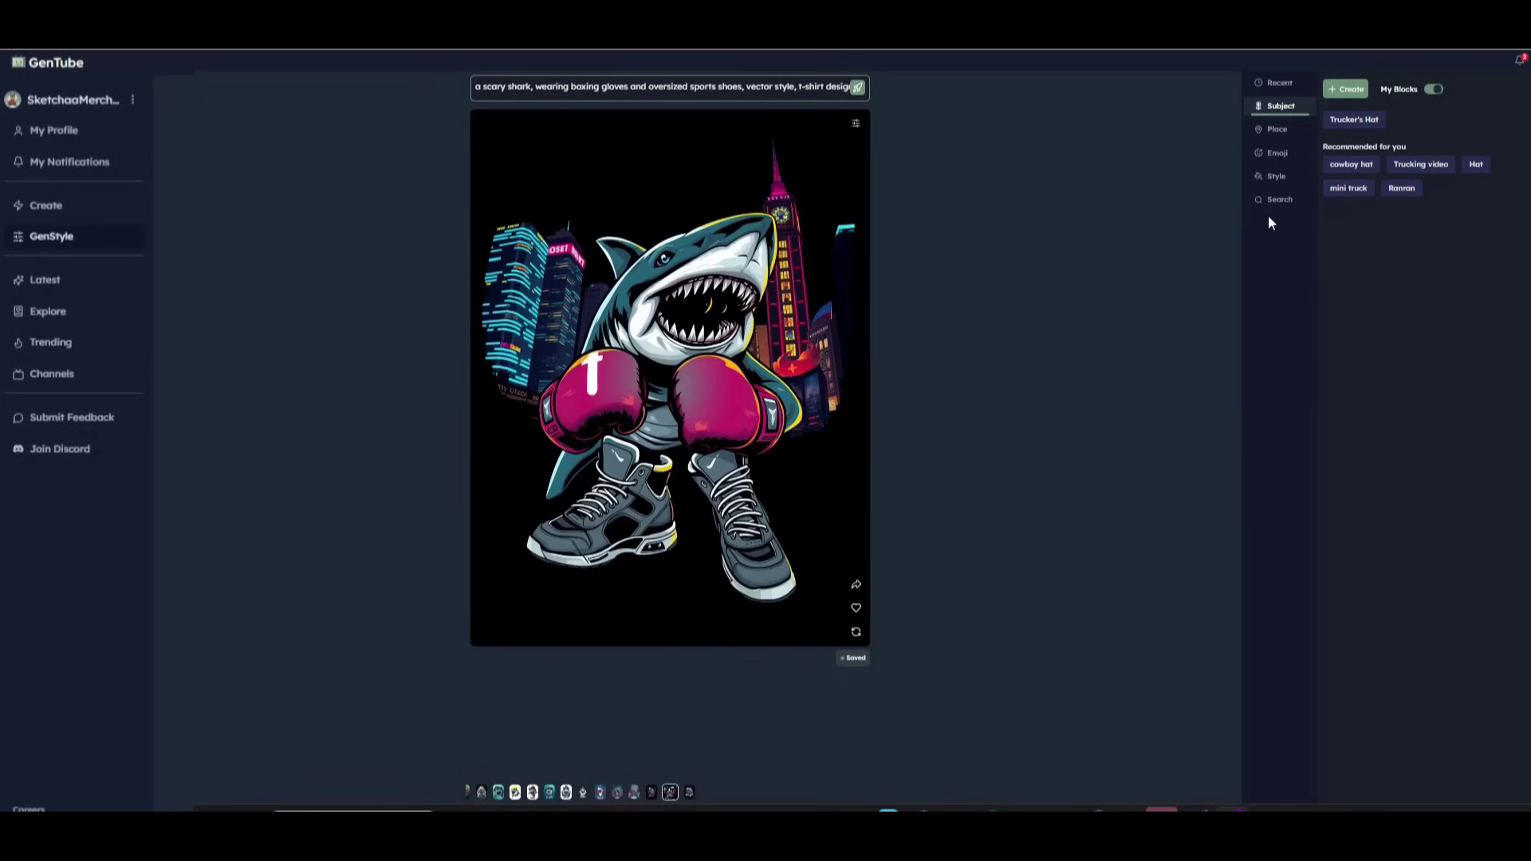
Try the Nature block from the community place blocks on the shark, then remove it and return to the neon skyline version
click(1280, 130)
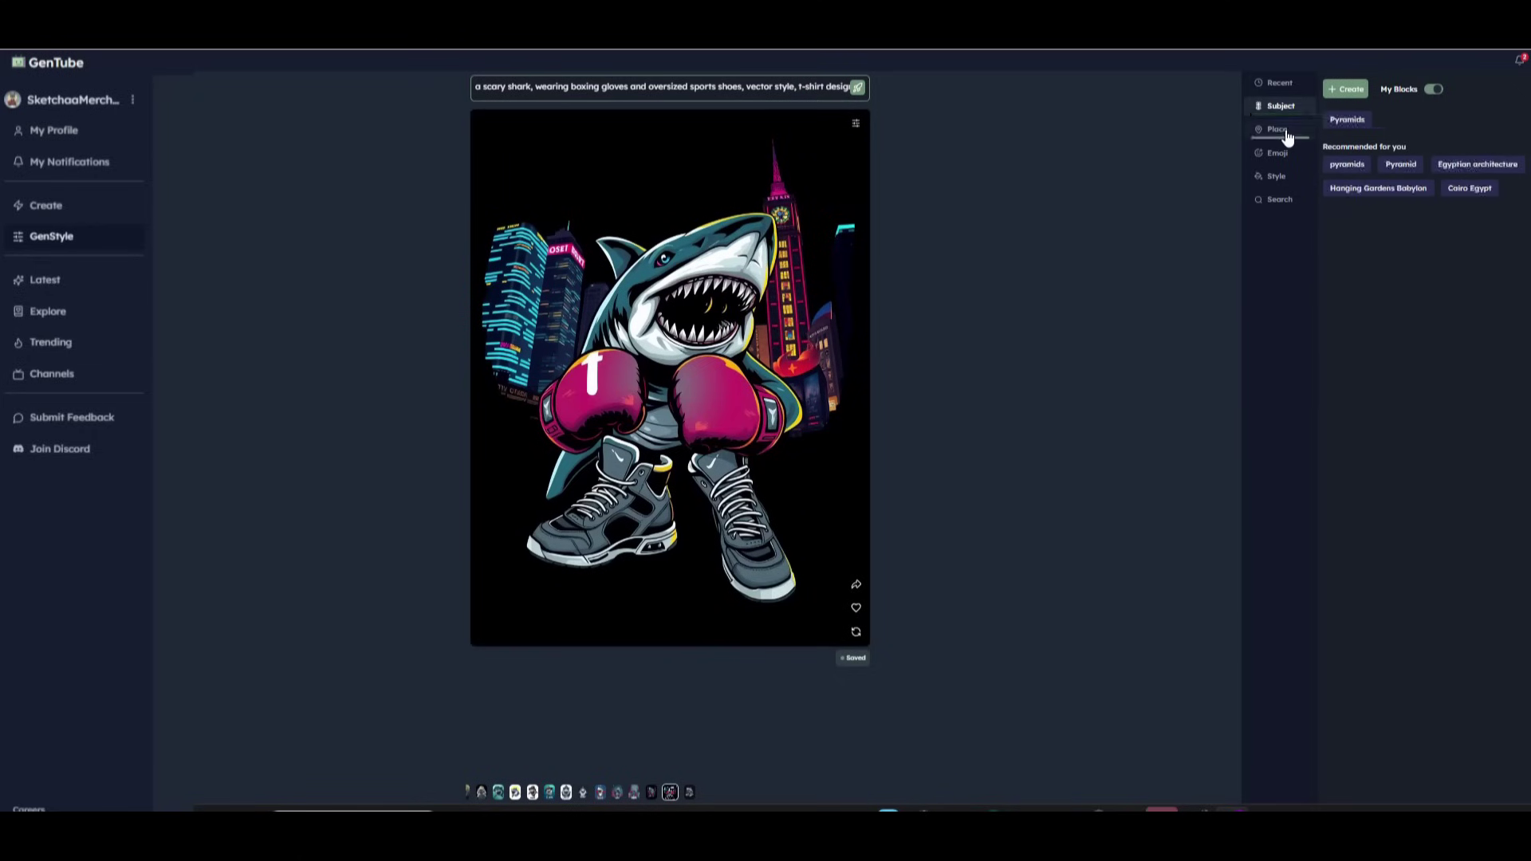
click(1433, 89)
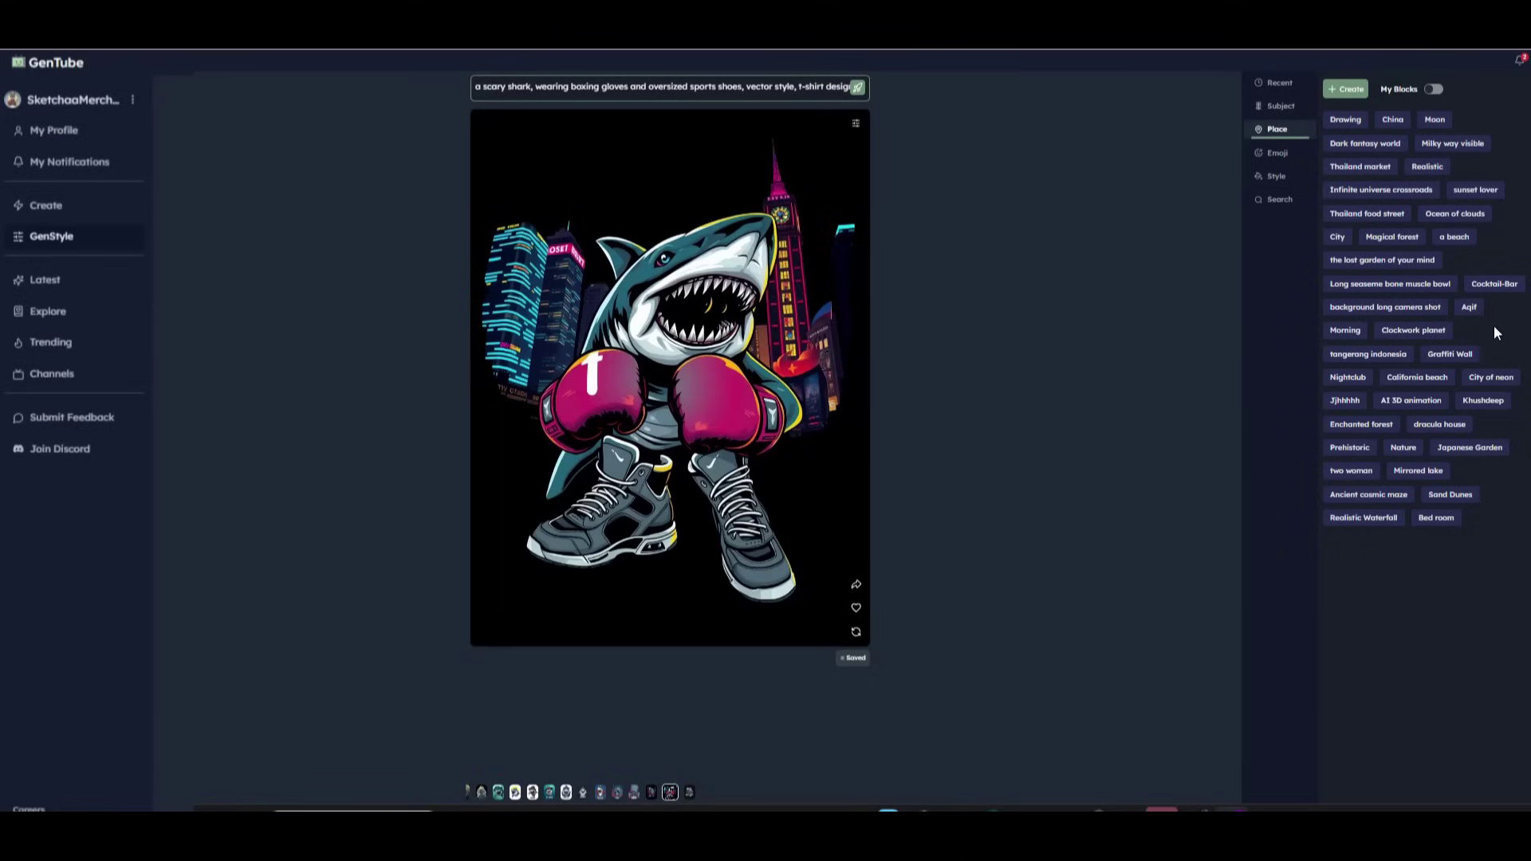
click(1403, 449)
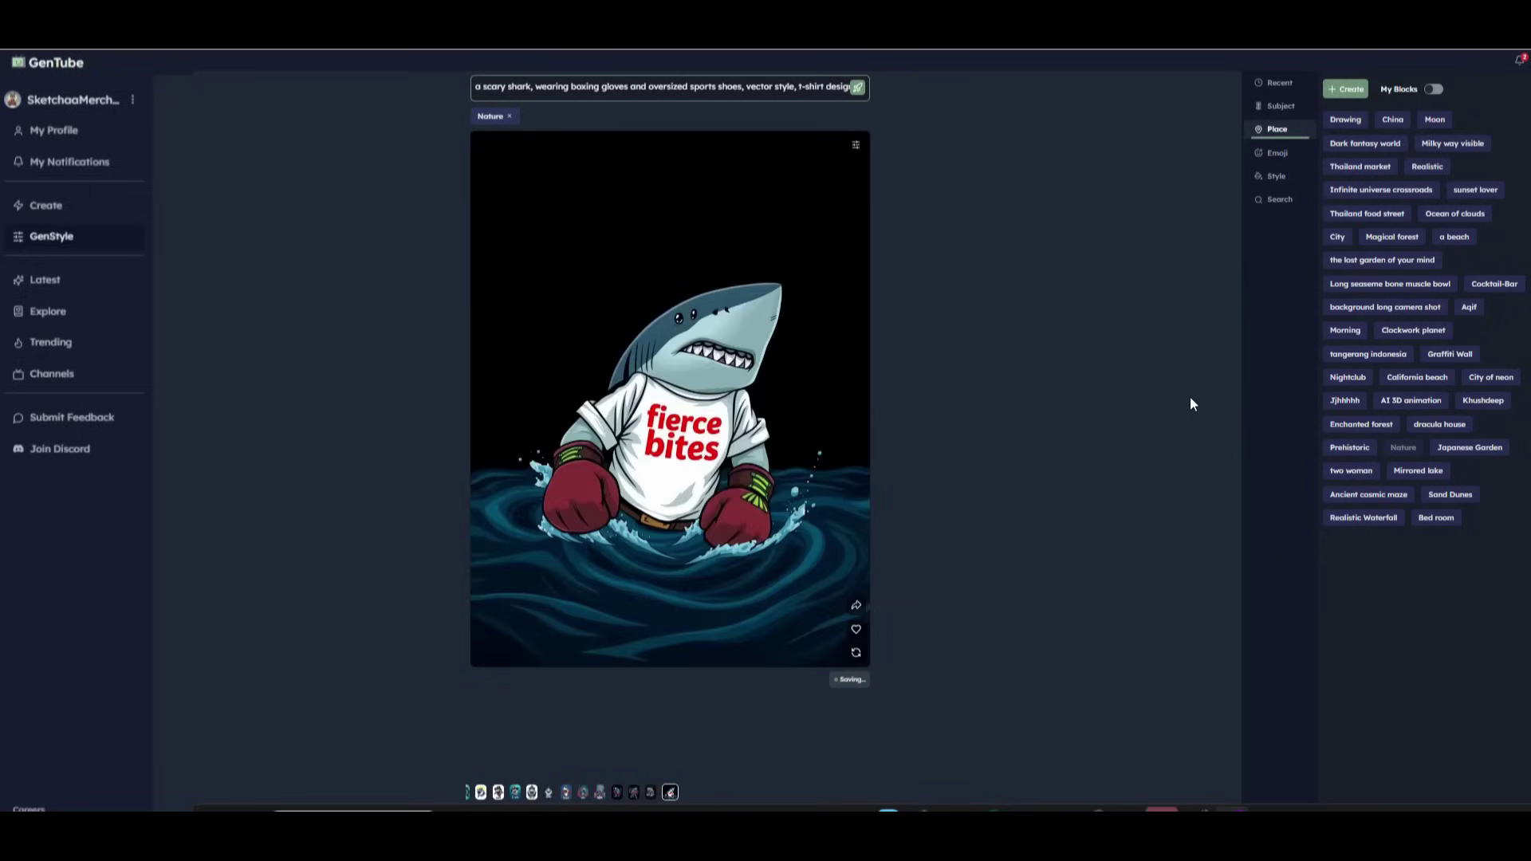
click(509, 117)
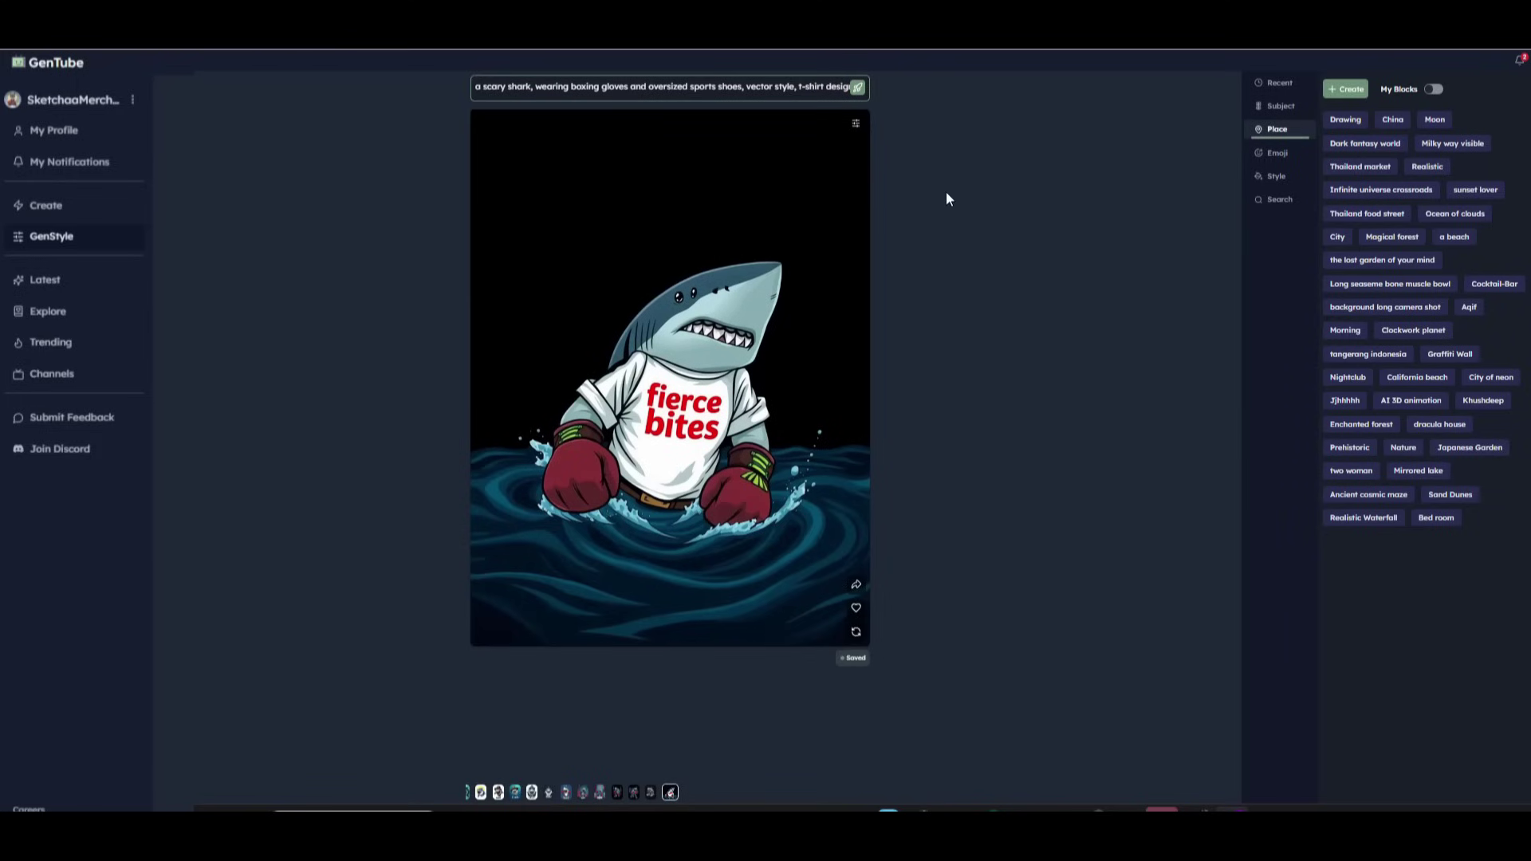
click(857, 632)
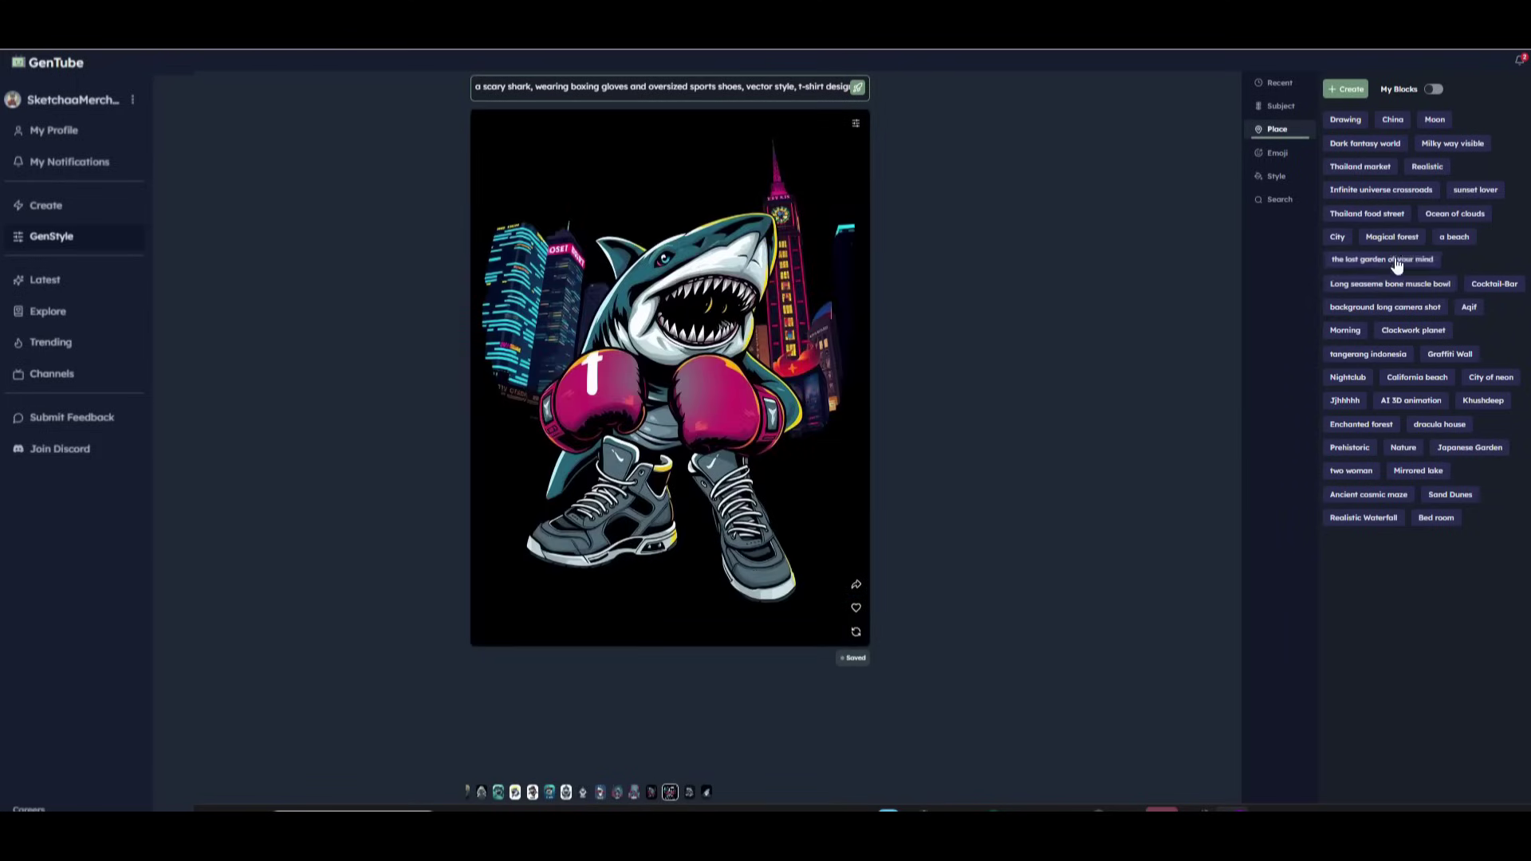
Restyle the shark with the City place block and the High quality realism style block, then clear both blocks
click(1338, 237)
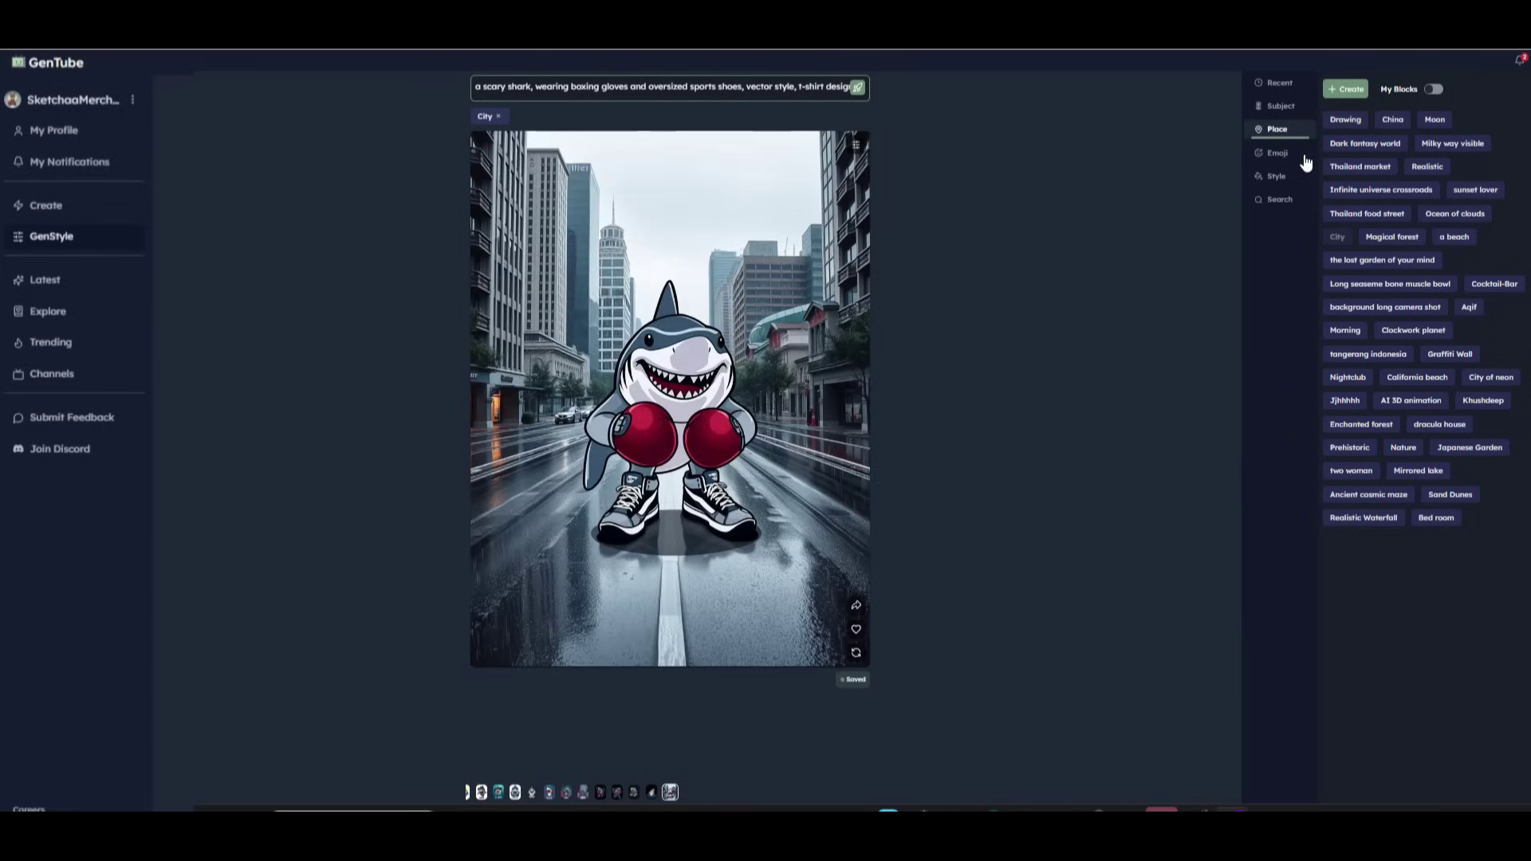
click(1280, 178)
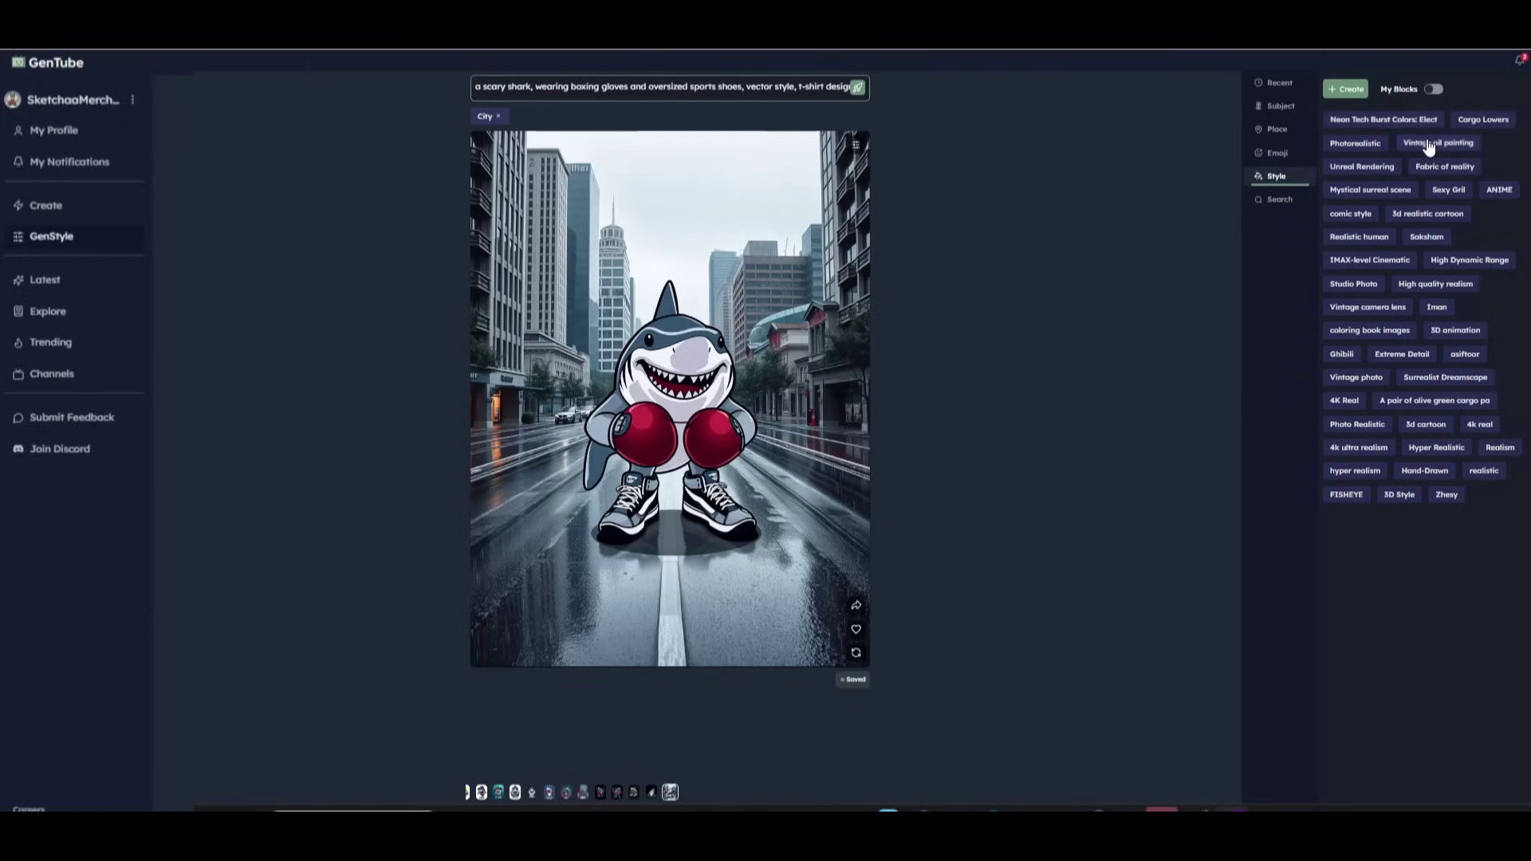
click(1440, 287)
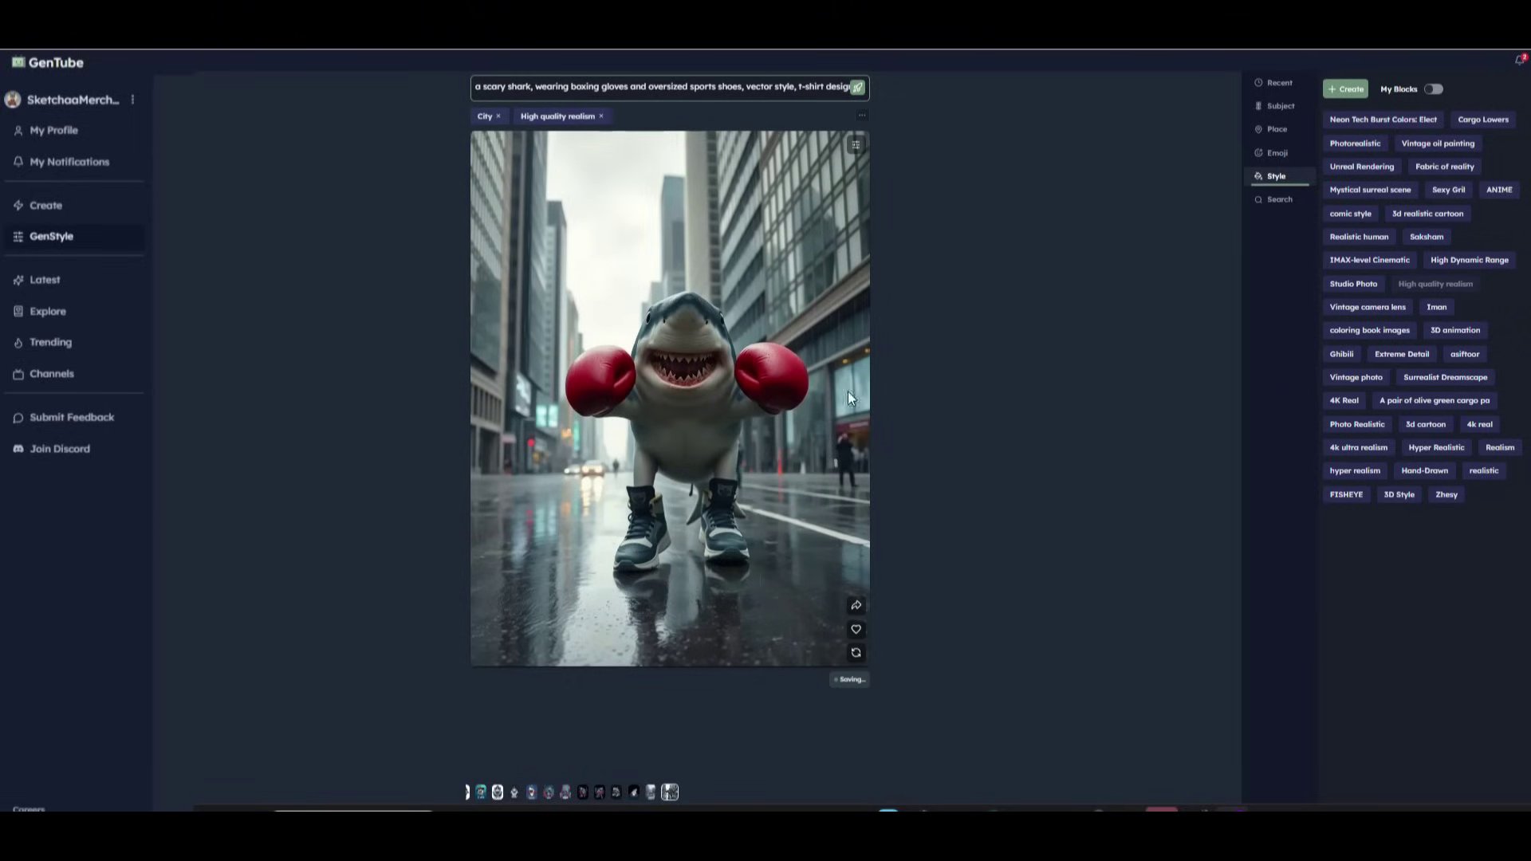
click(601, 116)
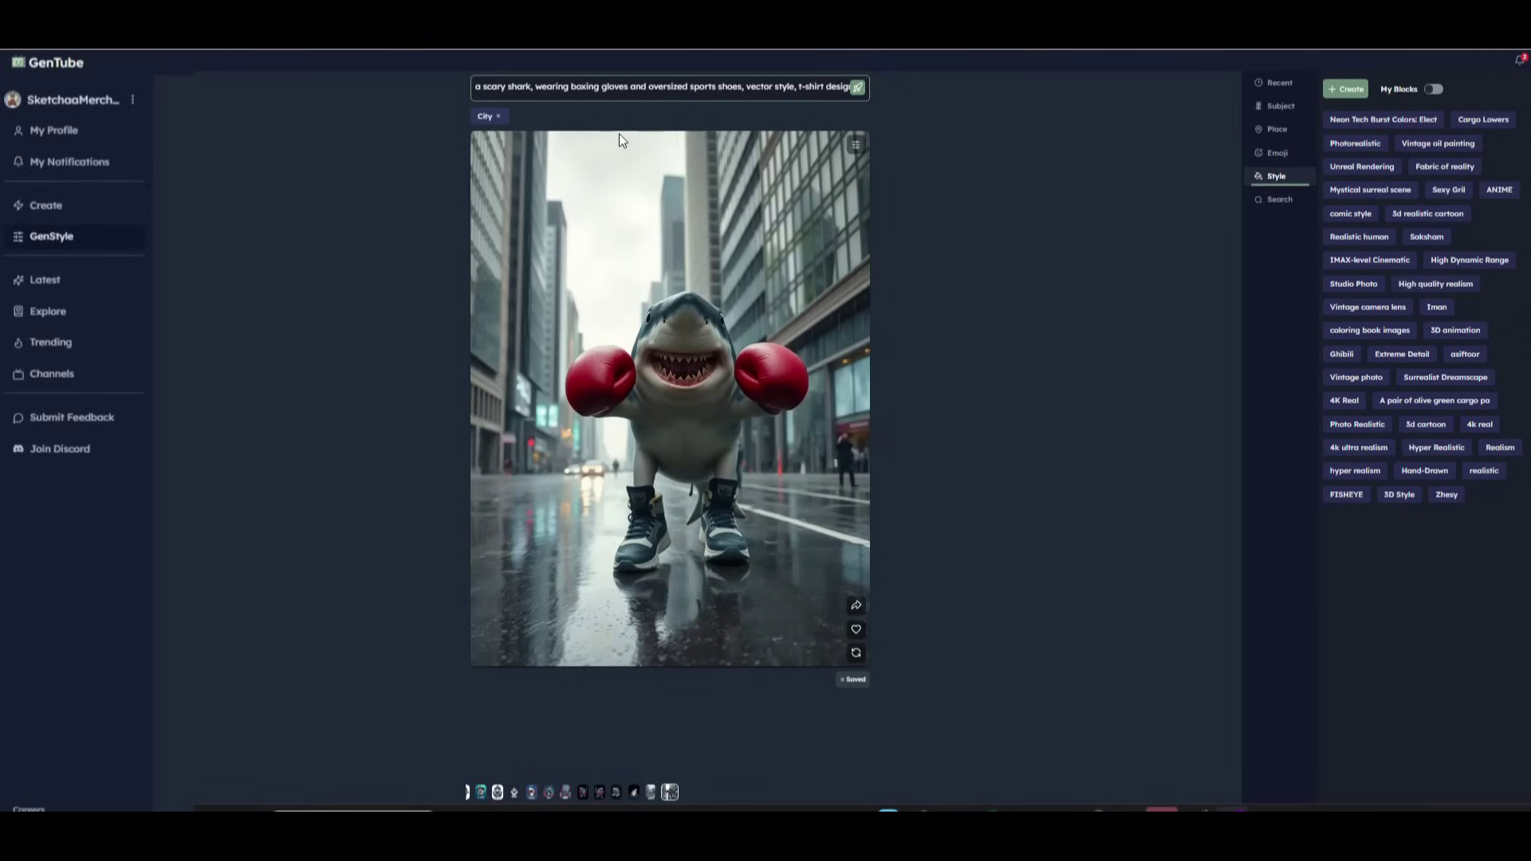
click(499, 117)
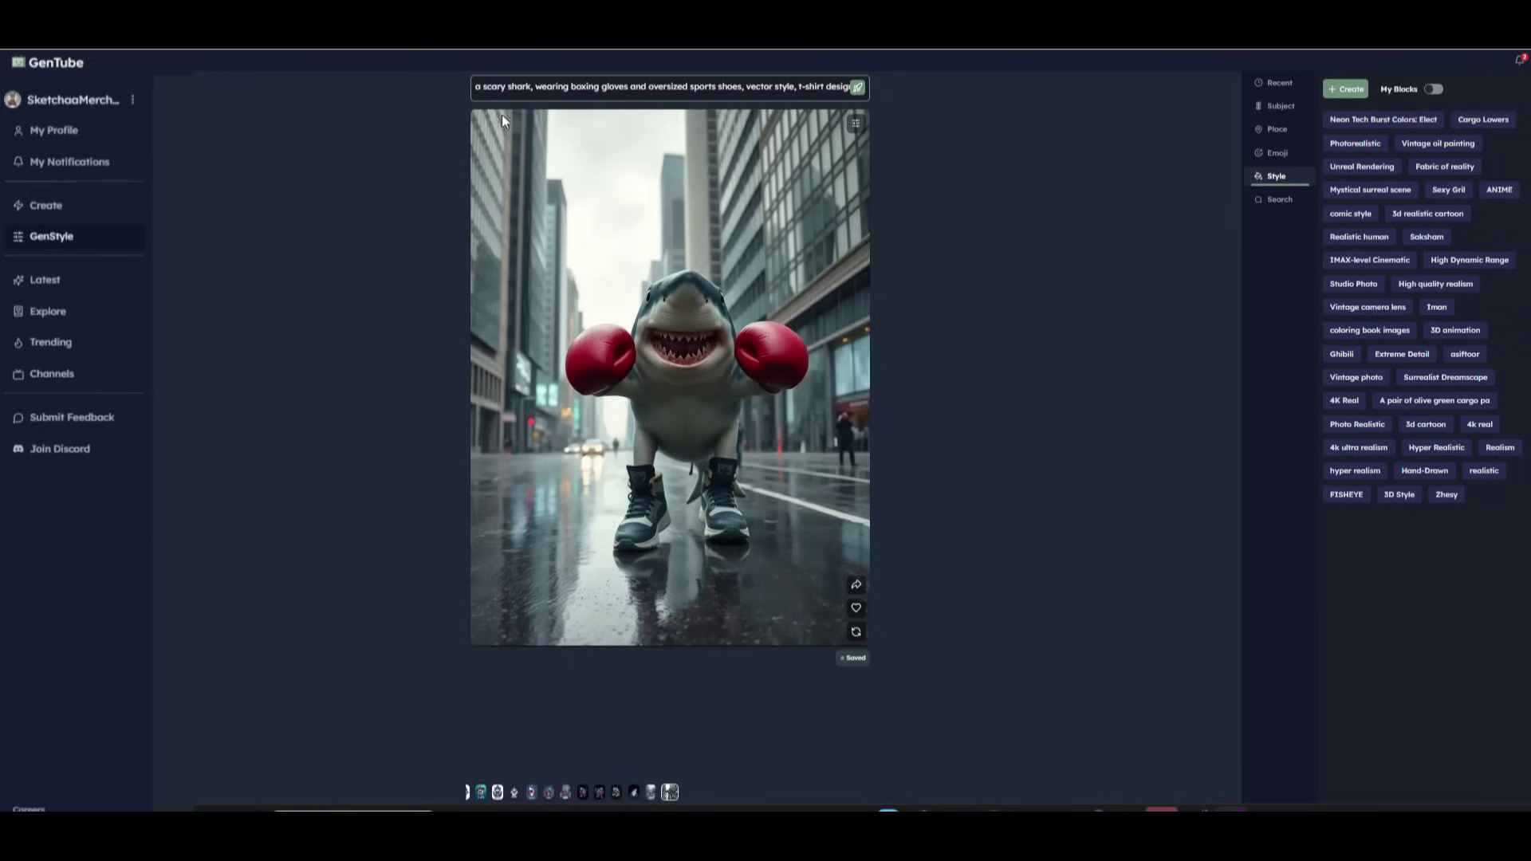
Start a new custom block and describe it as "In a hockey field"
click(1345, 89)
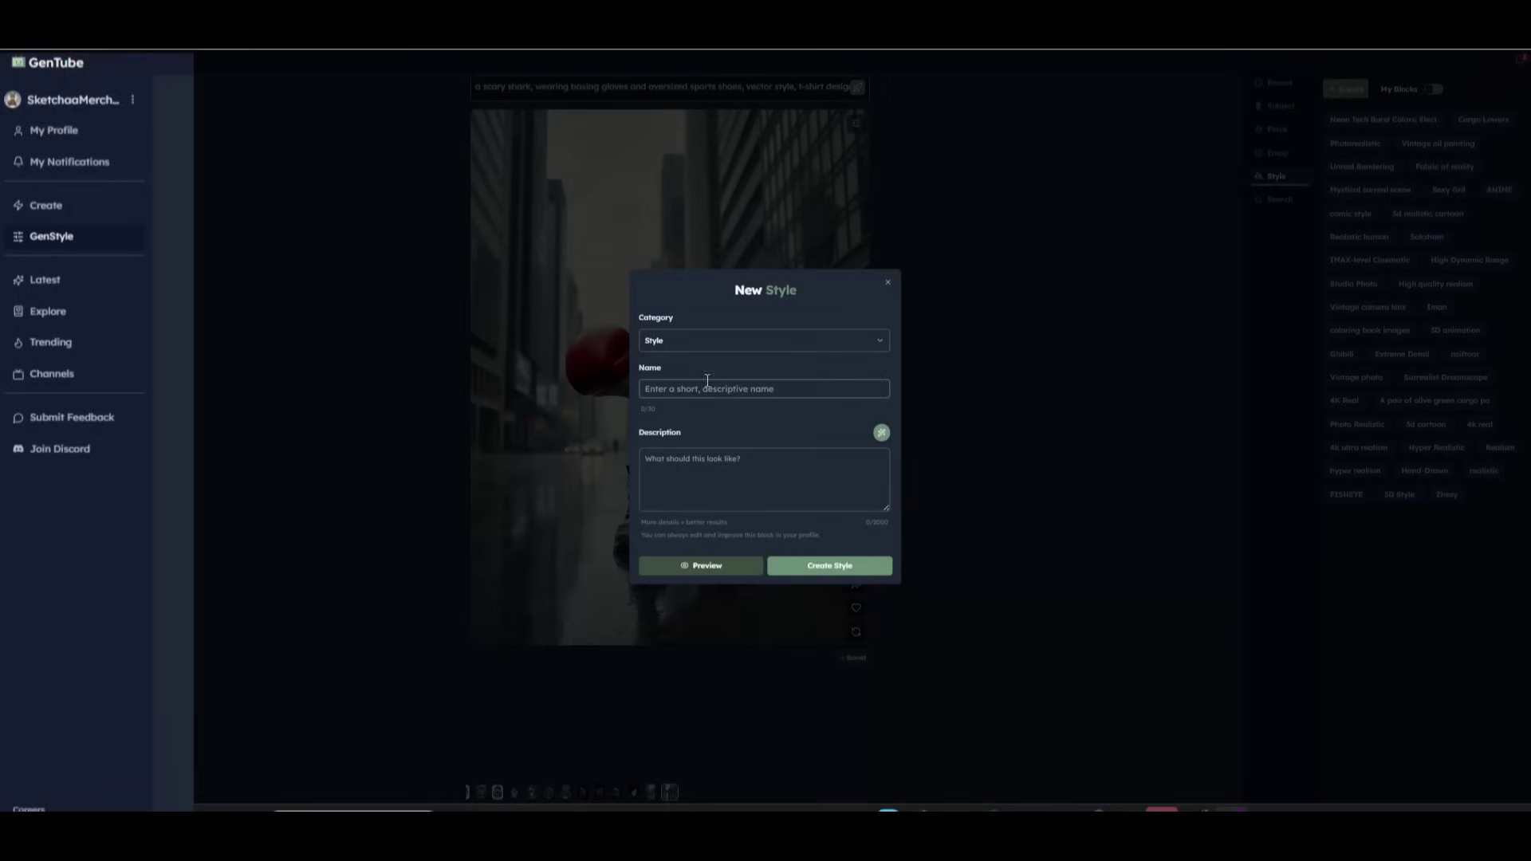
click(728, 468)
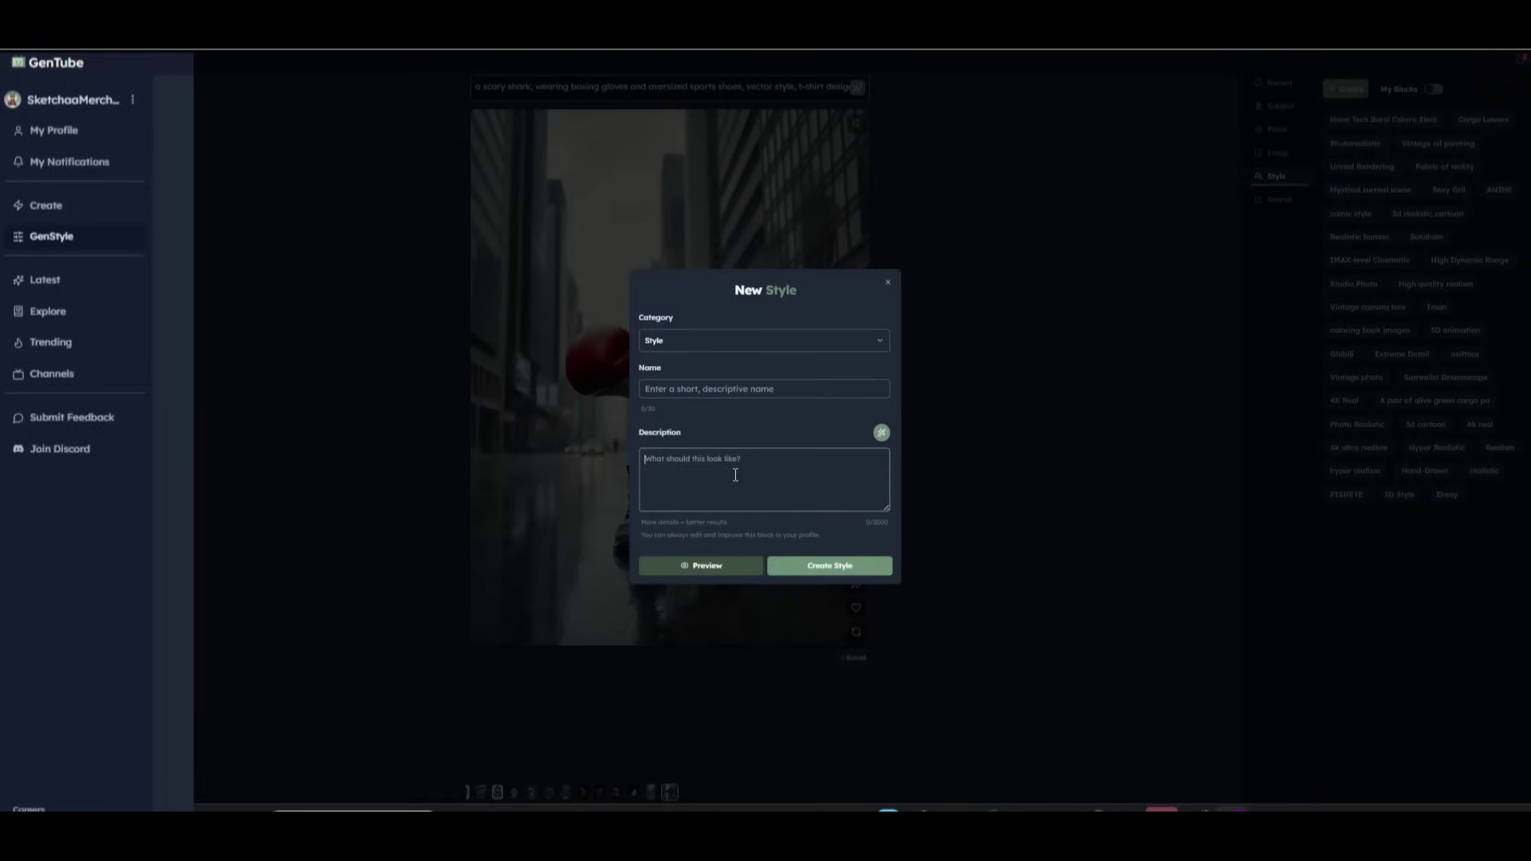
click(723, 386)
click(731, 456)
text(Or)
key(BackSpace)
key(BackSpace)
text(In a hockey field)
Set the new block's category to Place, name it "Hockey Field", and preview it before creating it
click(858, 341)
click(663, 375)
click(661, 388)
text(Ho)
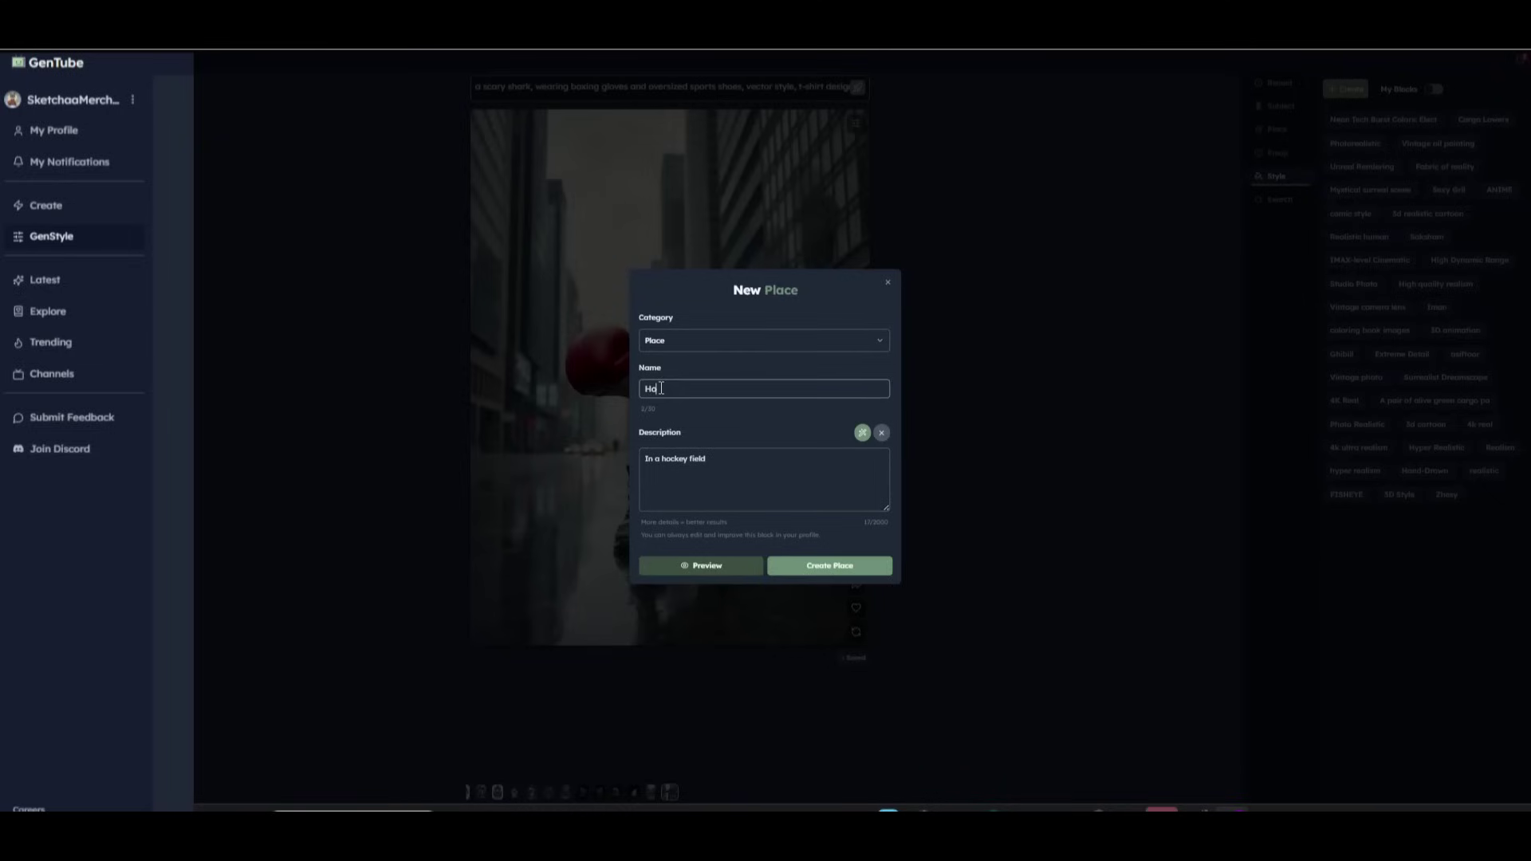
text(ckey Field)
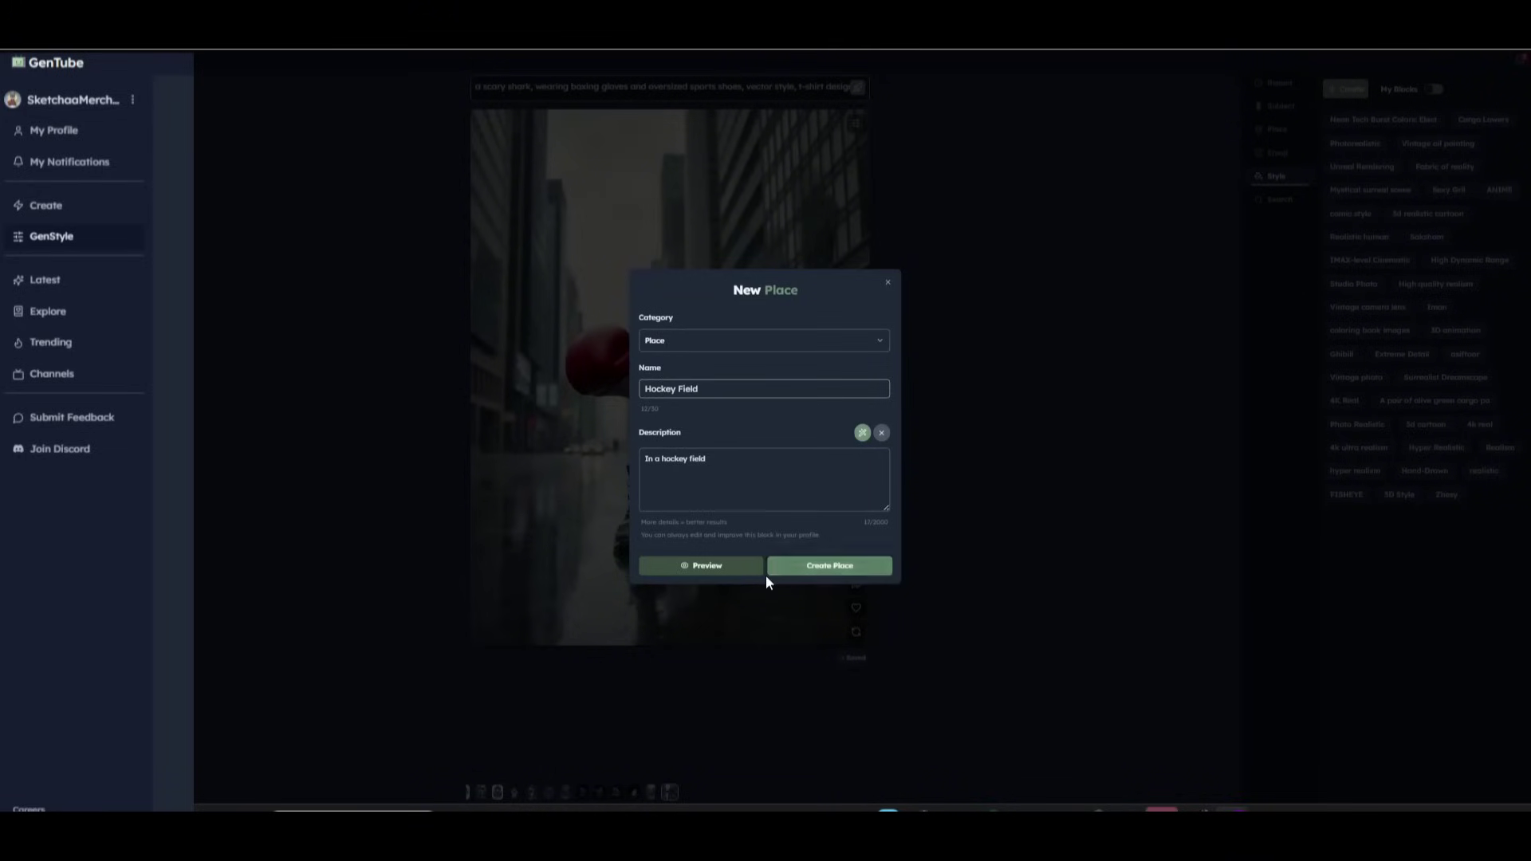
click(739, 567)
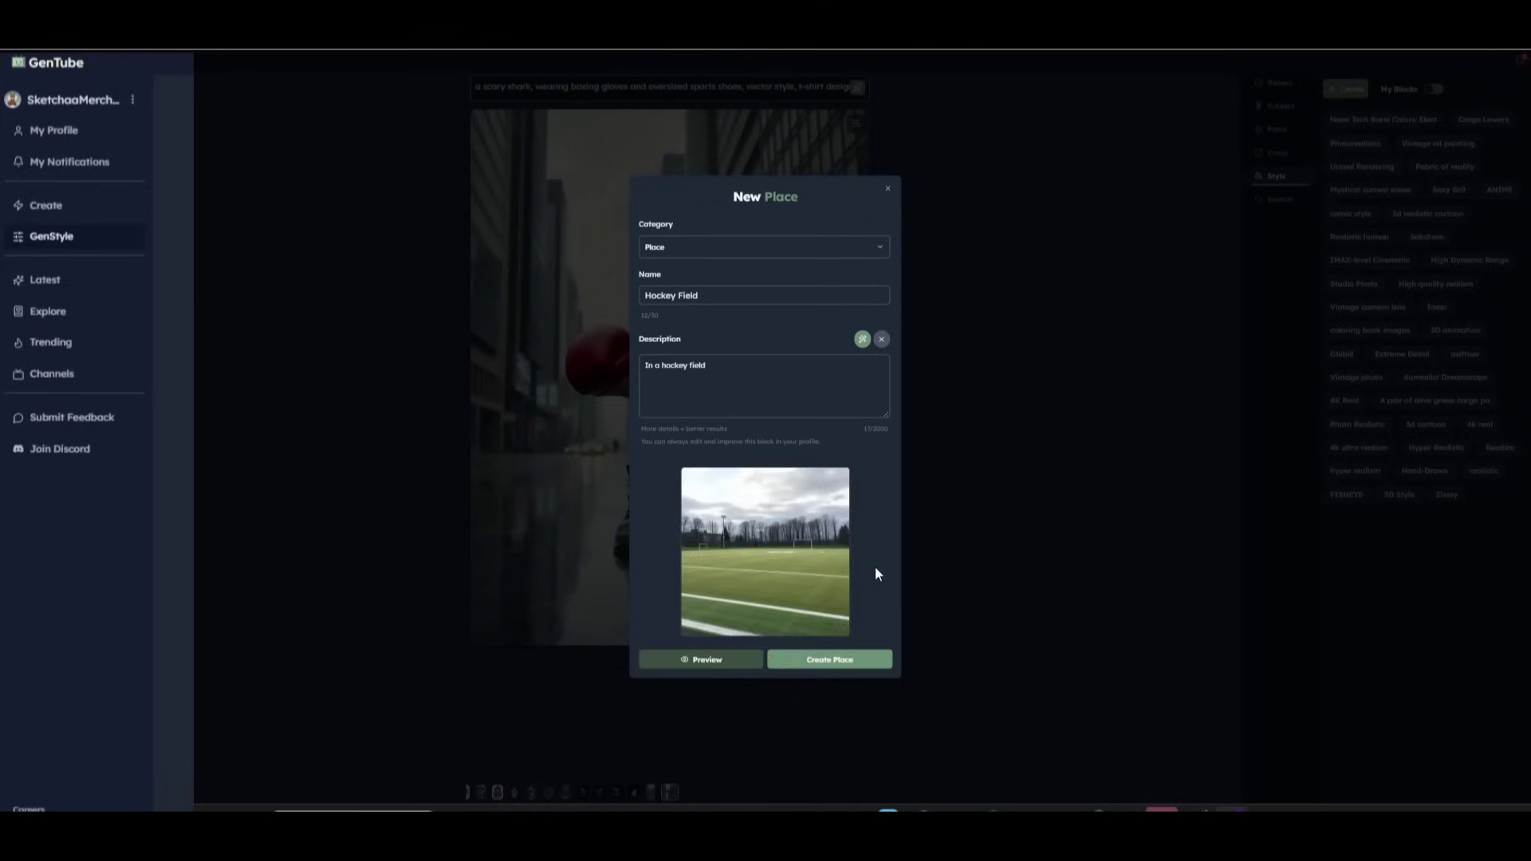
click(847, 662)
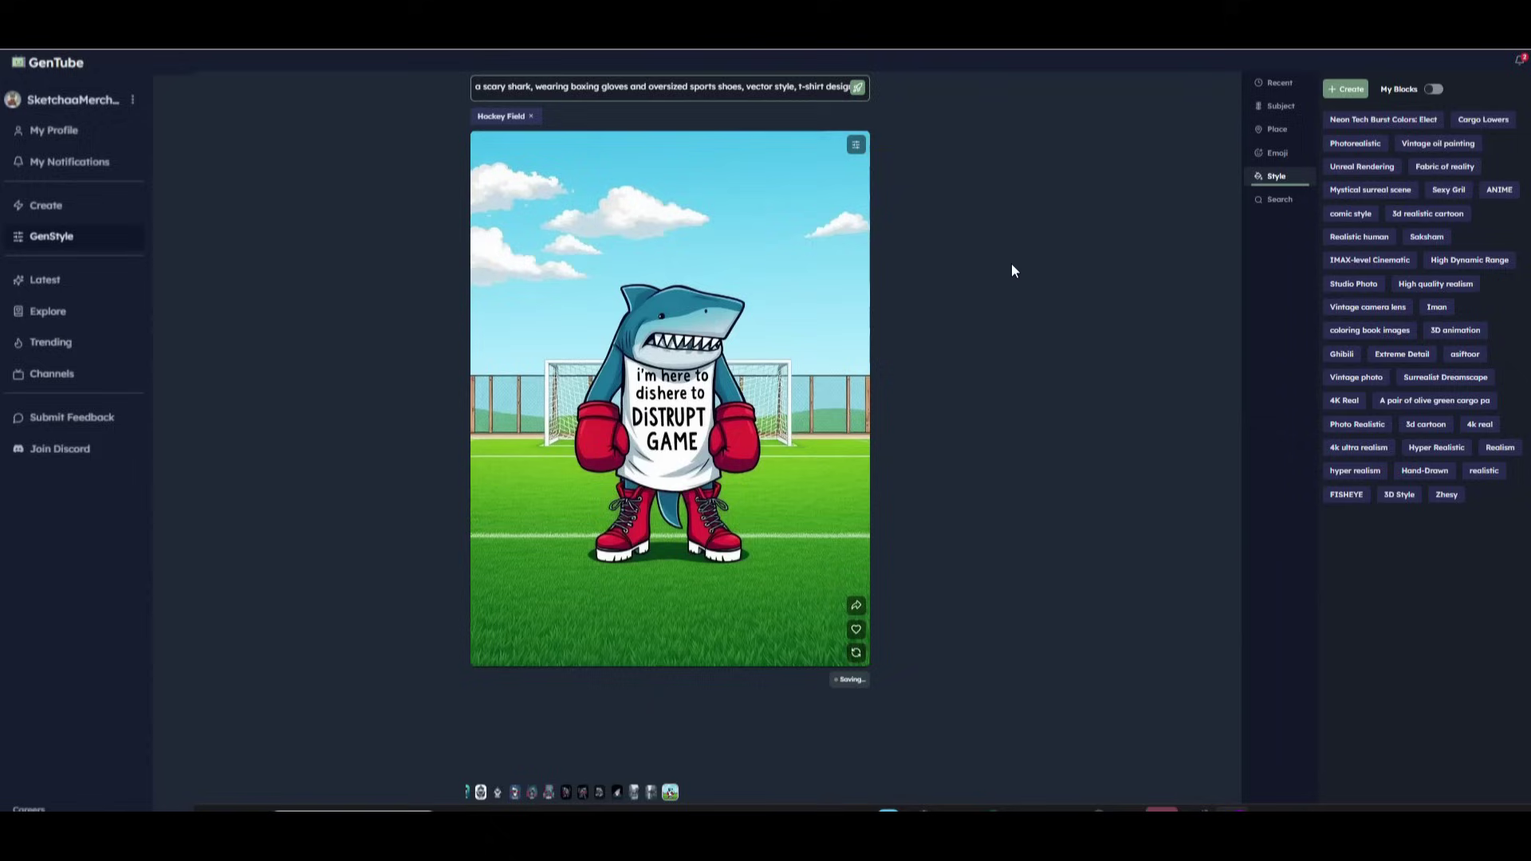
Regenerate the shark image twice with the Hockey Field block applied
click(856, 660)
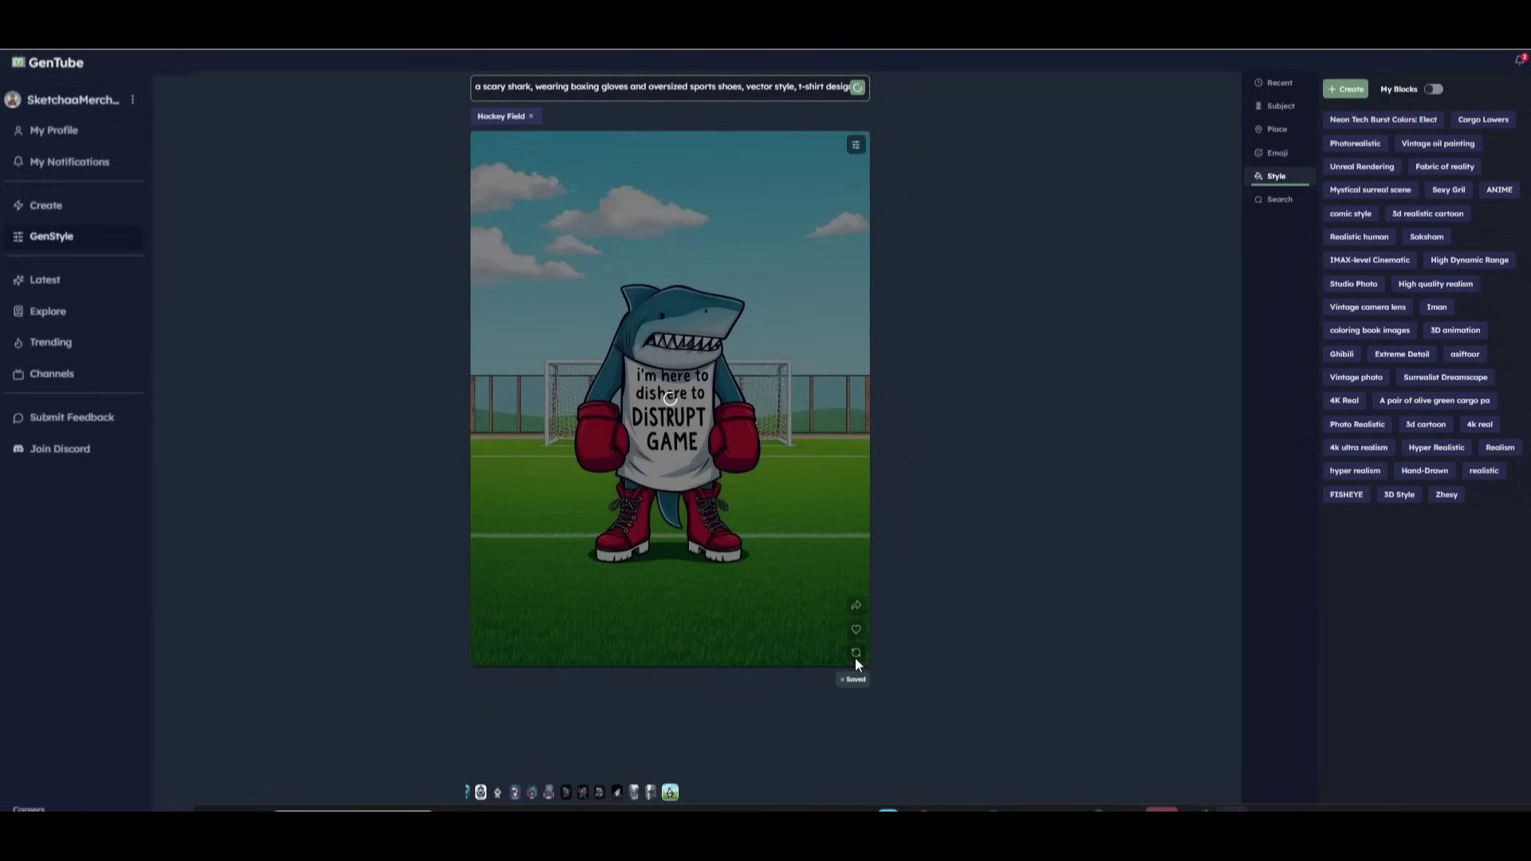
click(857, 653)
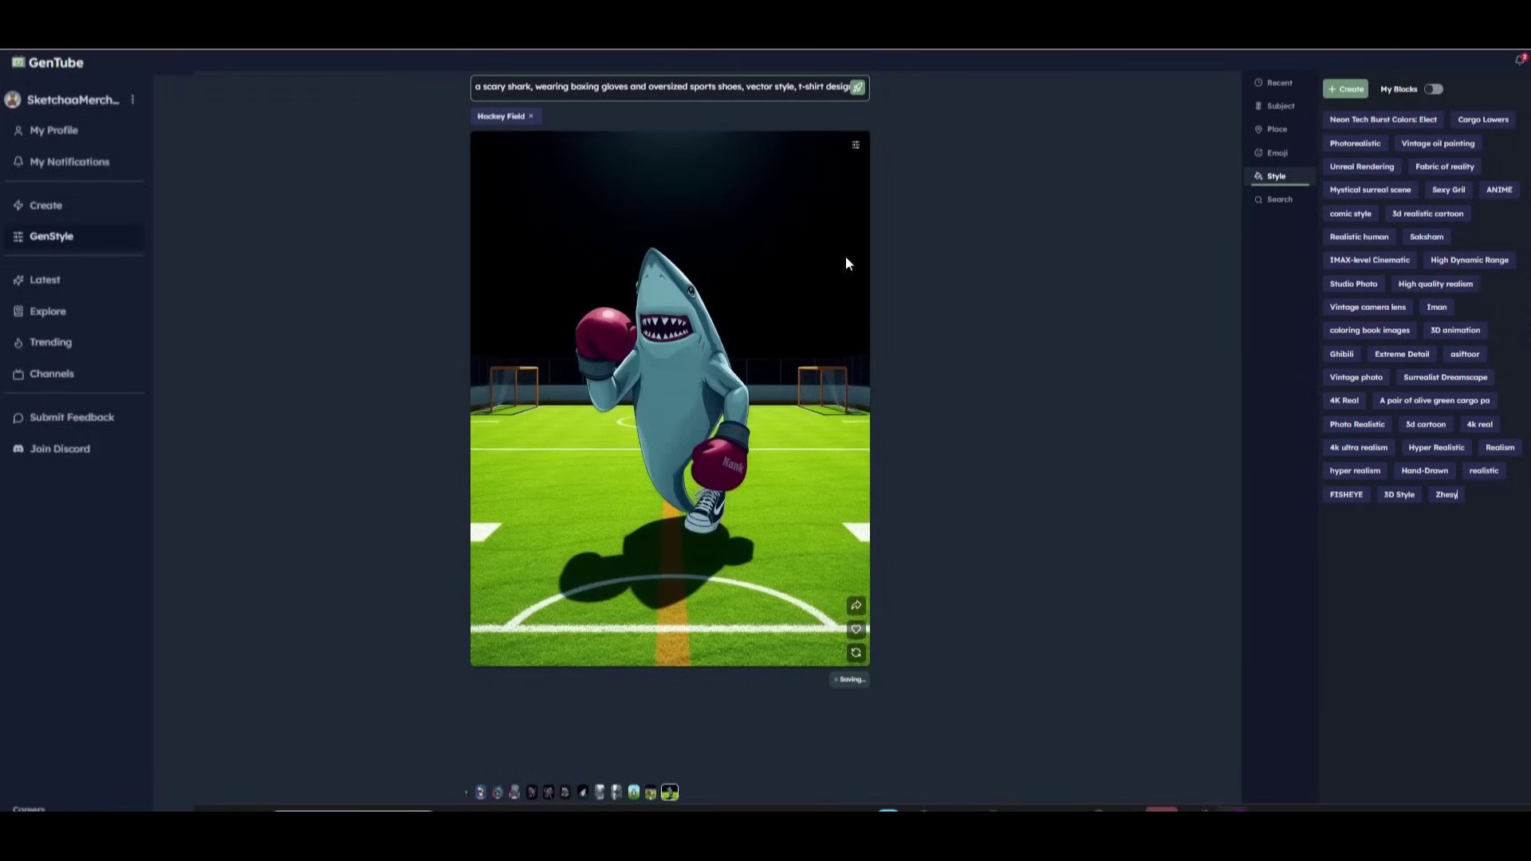
click(1434, 89)
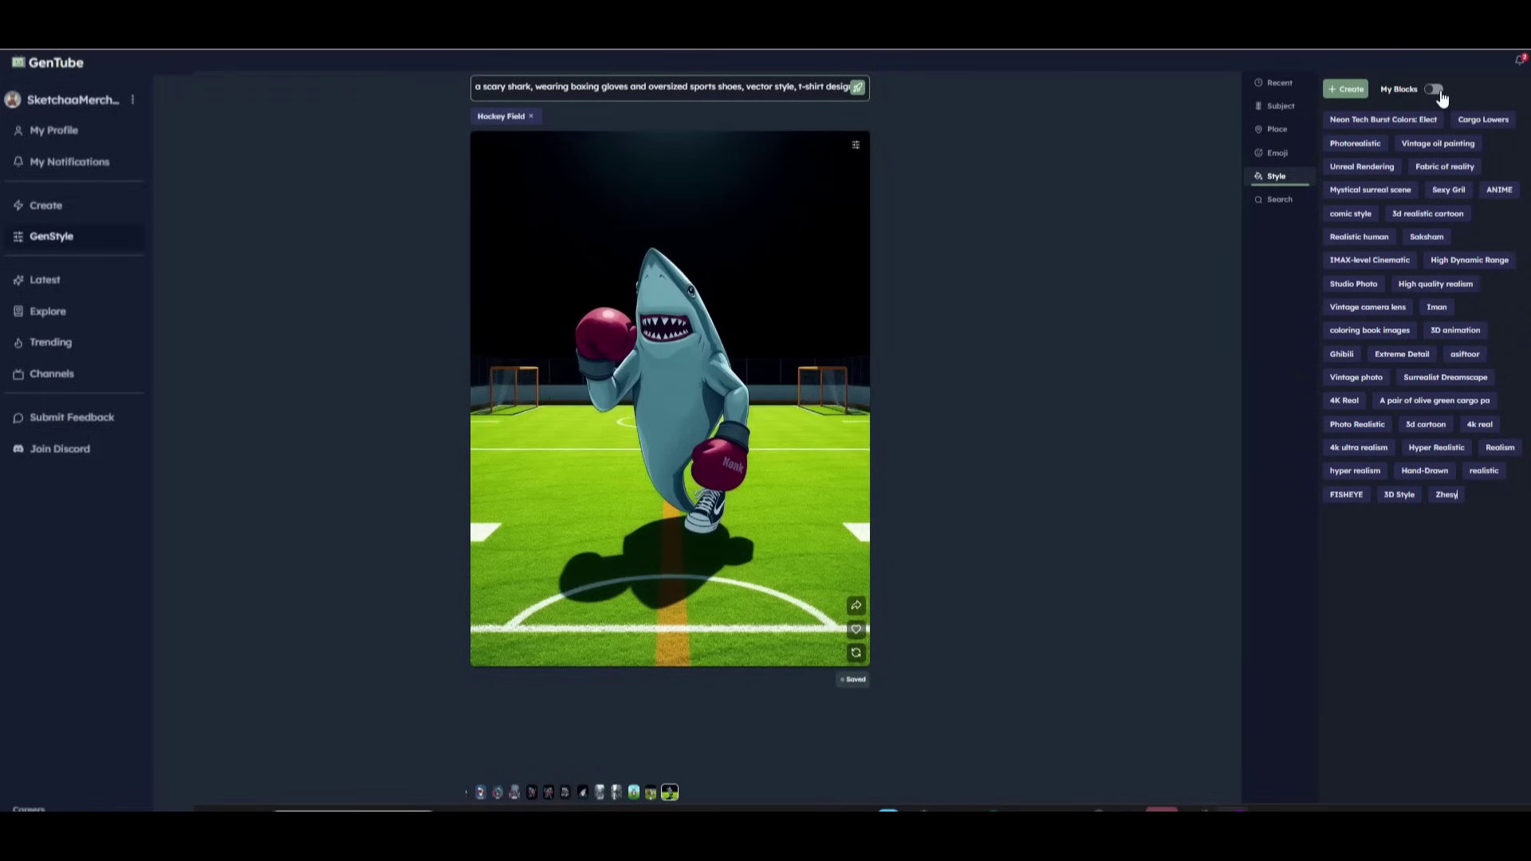
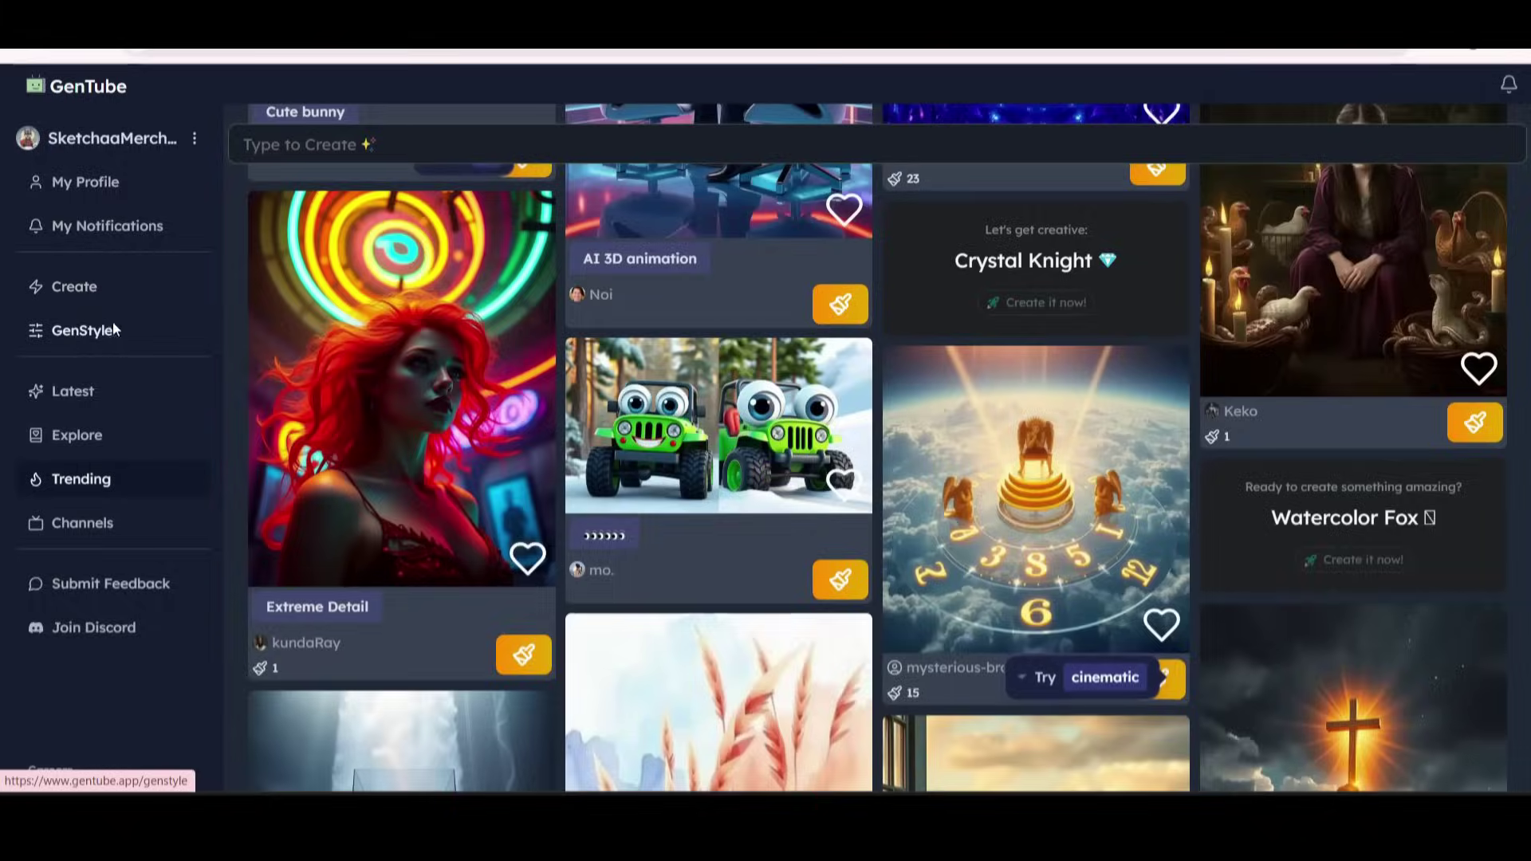
Open GenStyle and generate an image from the prompt "a fox with a sly expression"
click(113, 322)
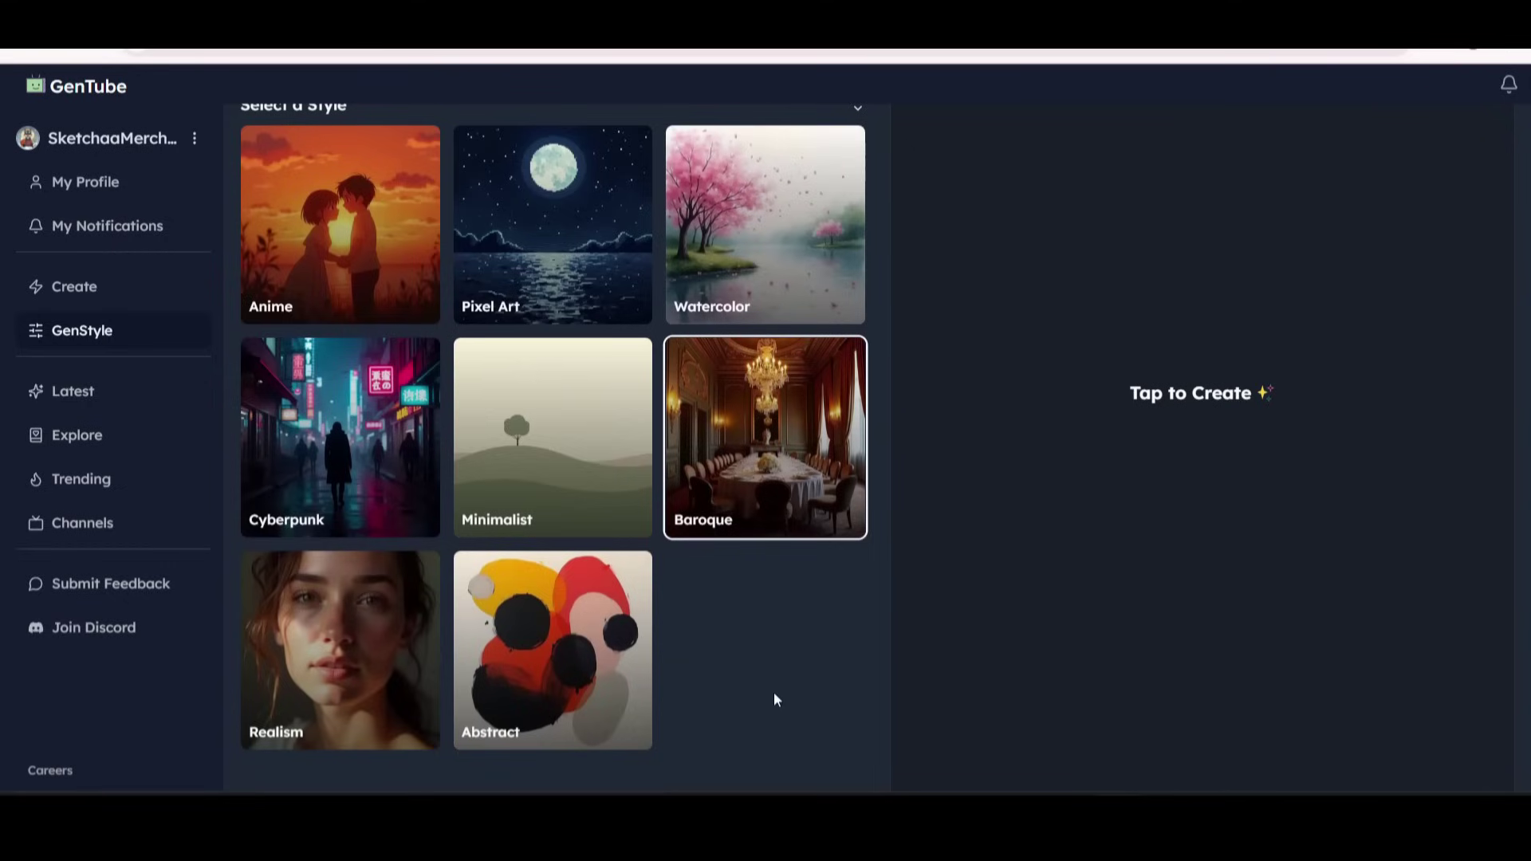
scroll(781, 669, up, 3)
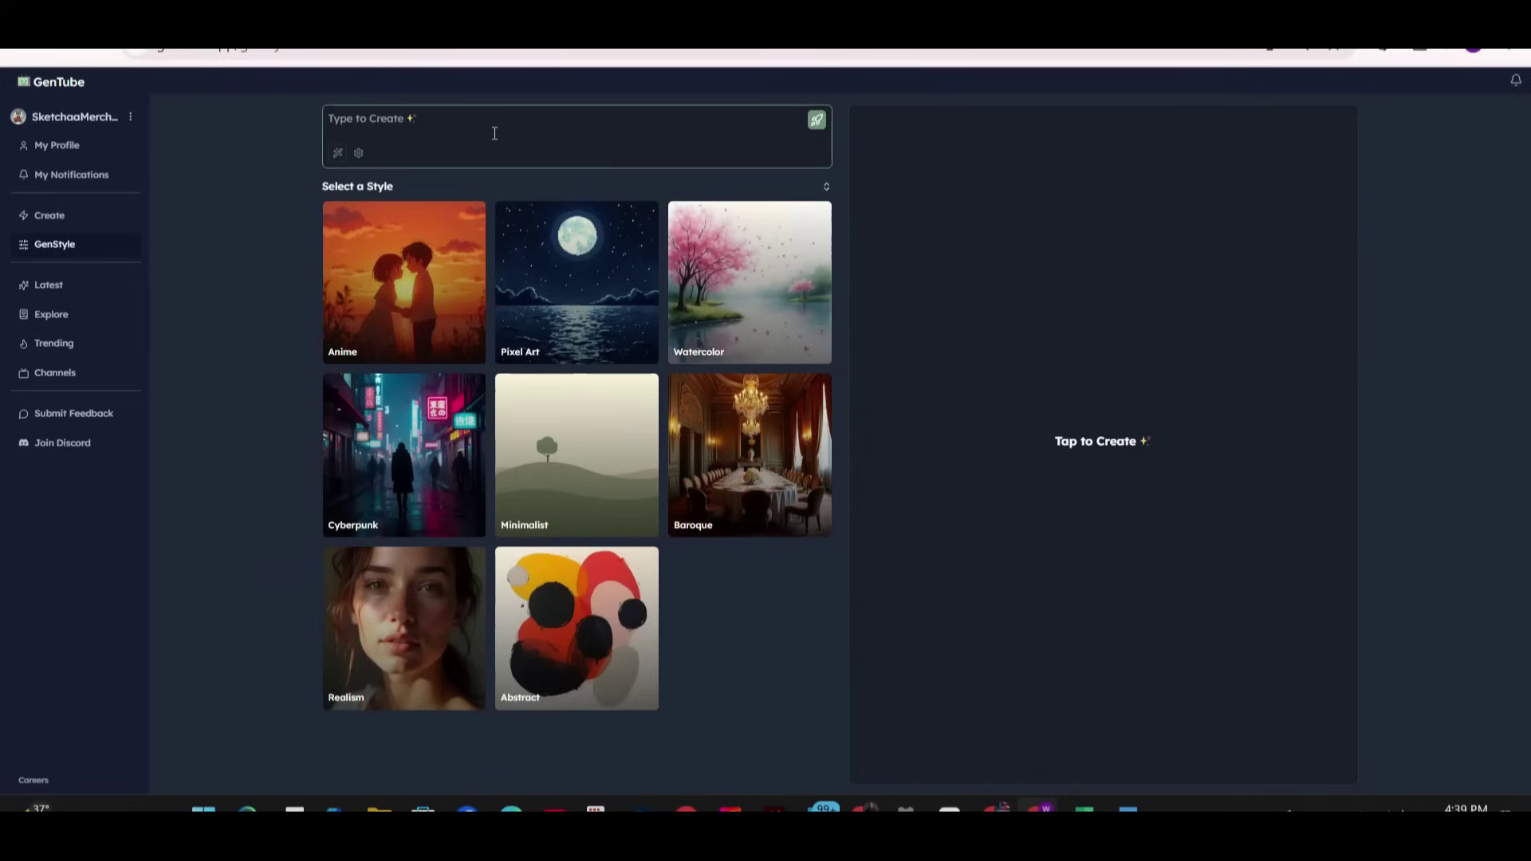
click(452, 155)
text(a fox with a sly expression)
key(Return)
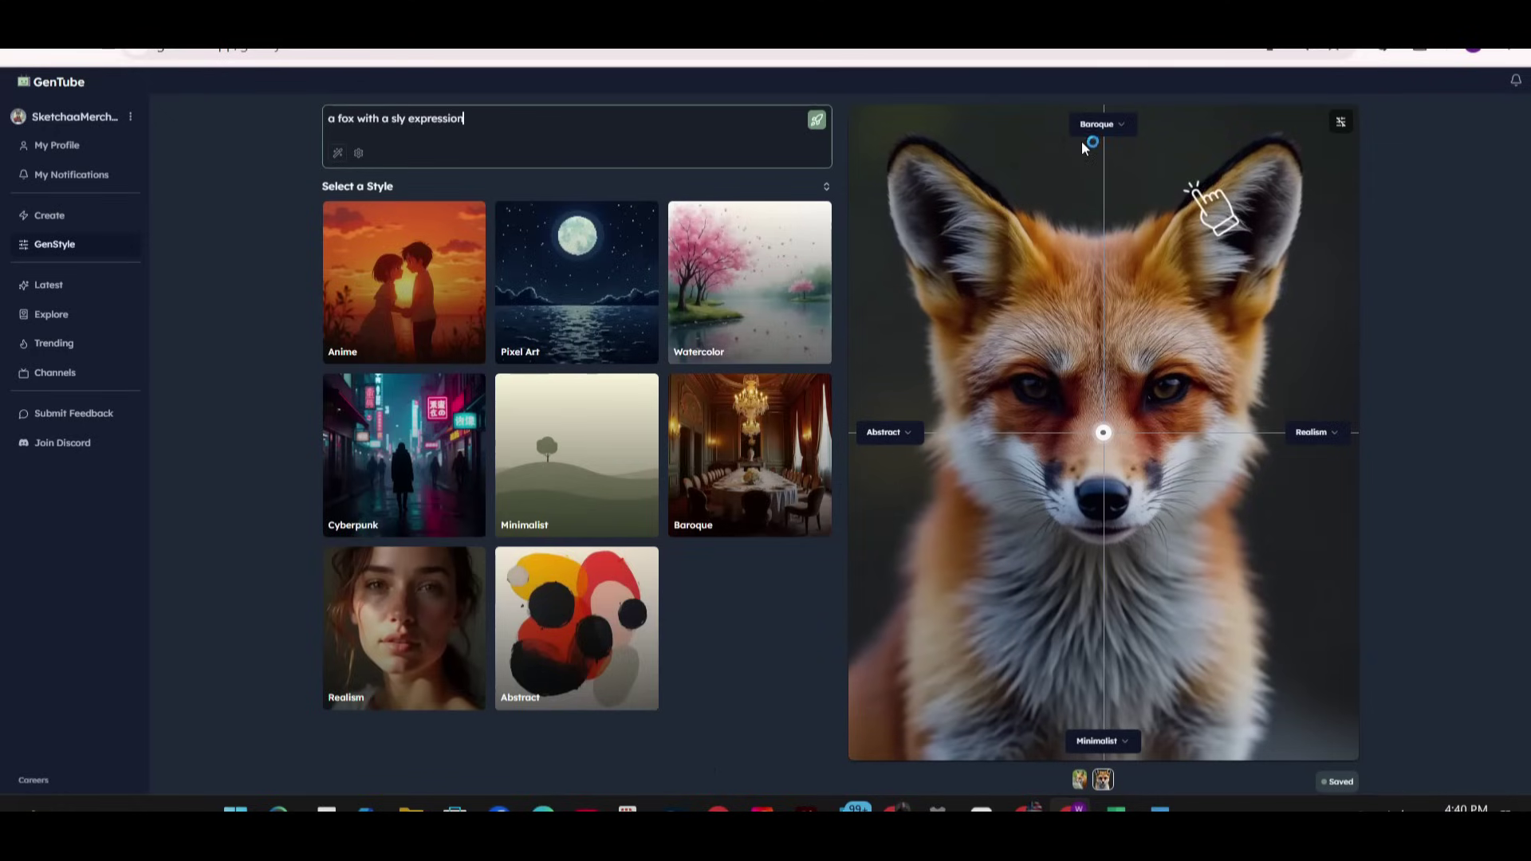
Restyle the fox image in turn with the Anime, Pixel Art, Watercolor, Cyberpunk, Minimalist and Baroque styles
click(415, 303)
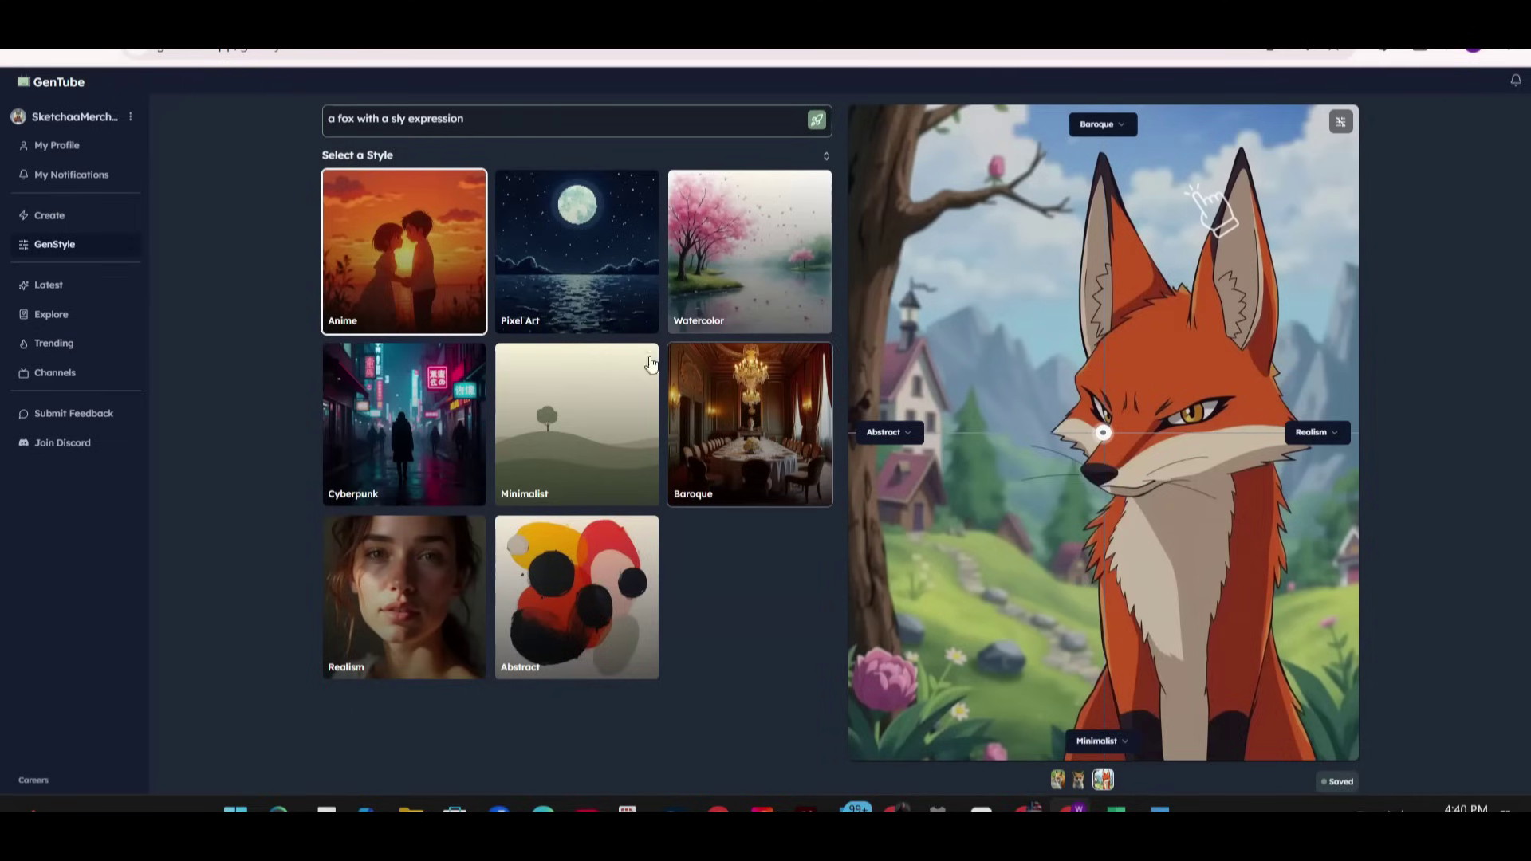
click(563, 284)
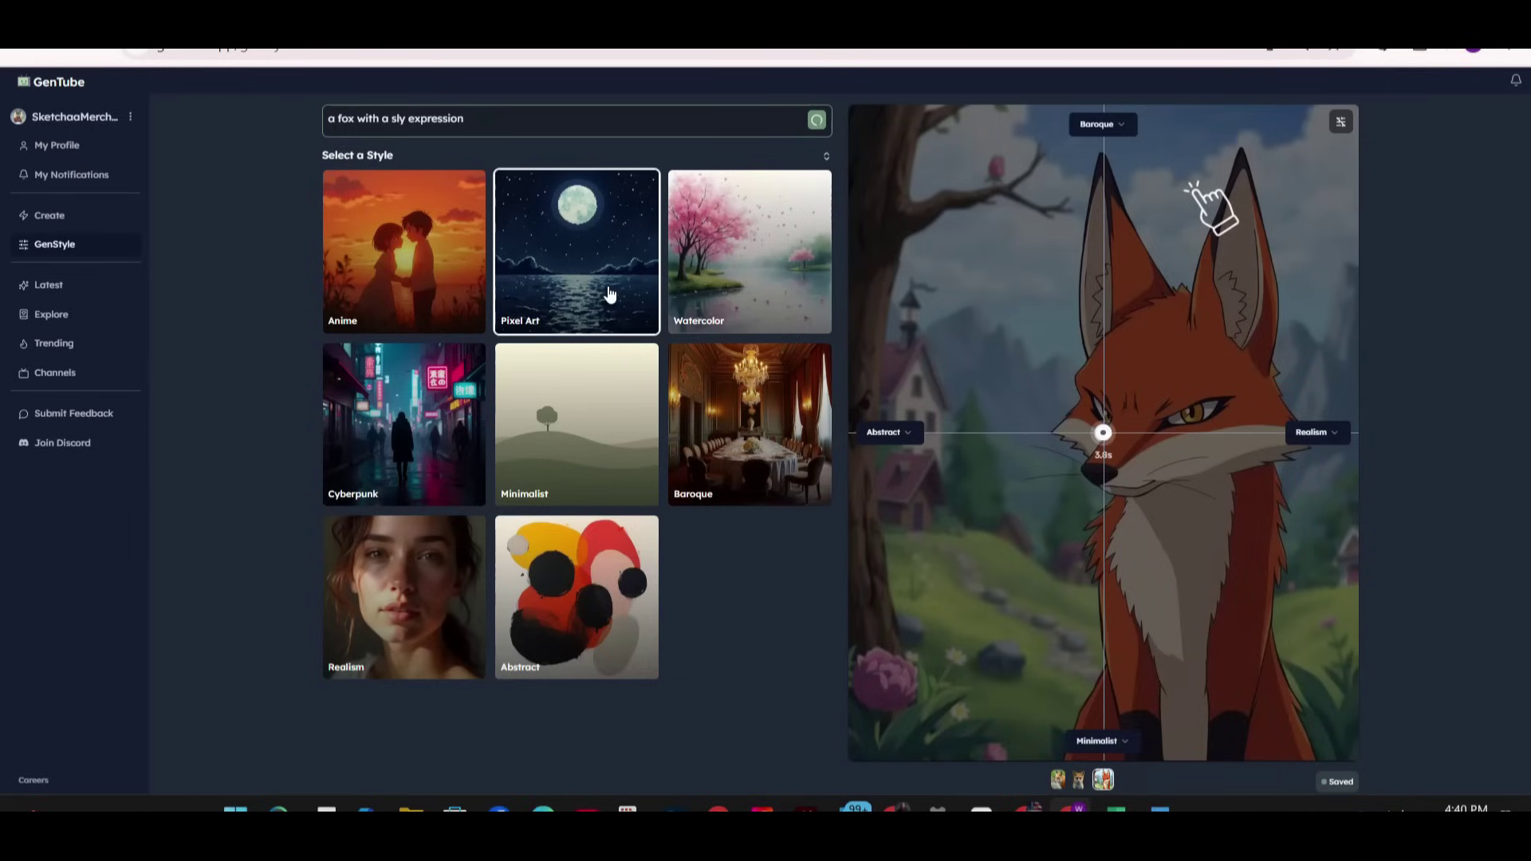
click(758, 289)
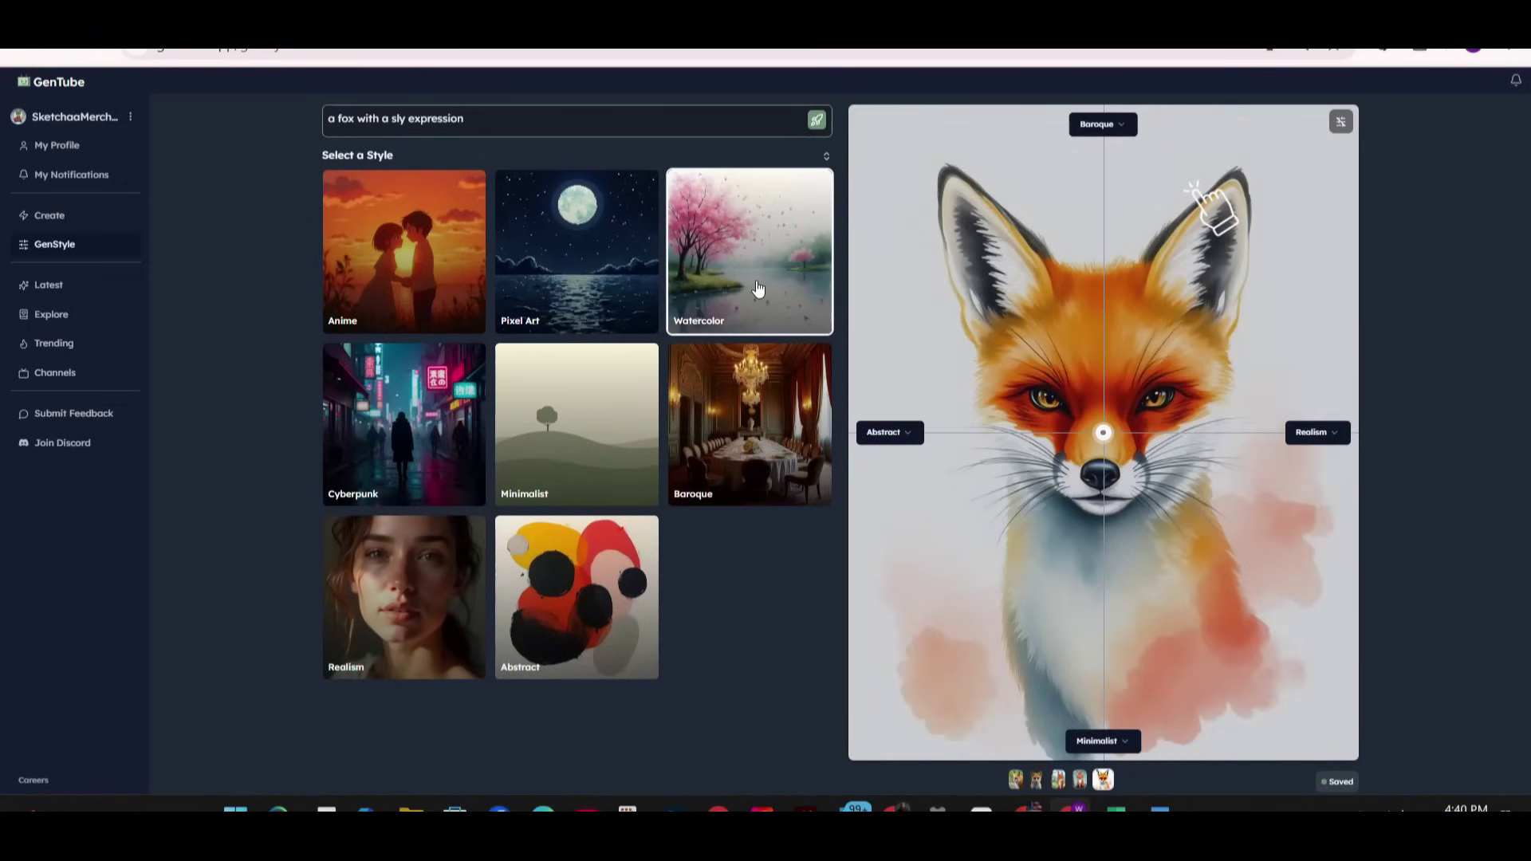
click(369, 435)
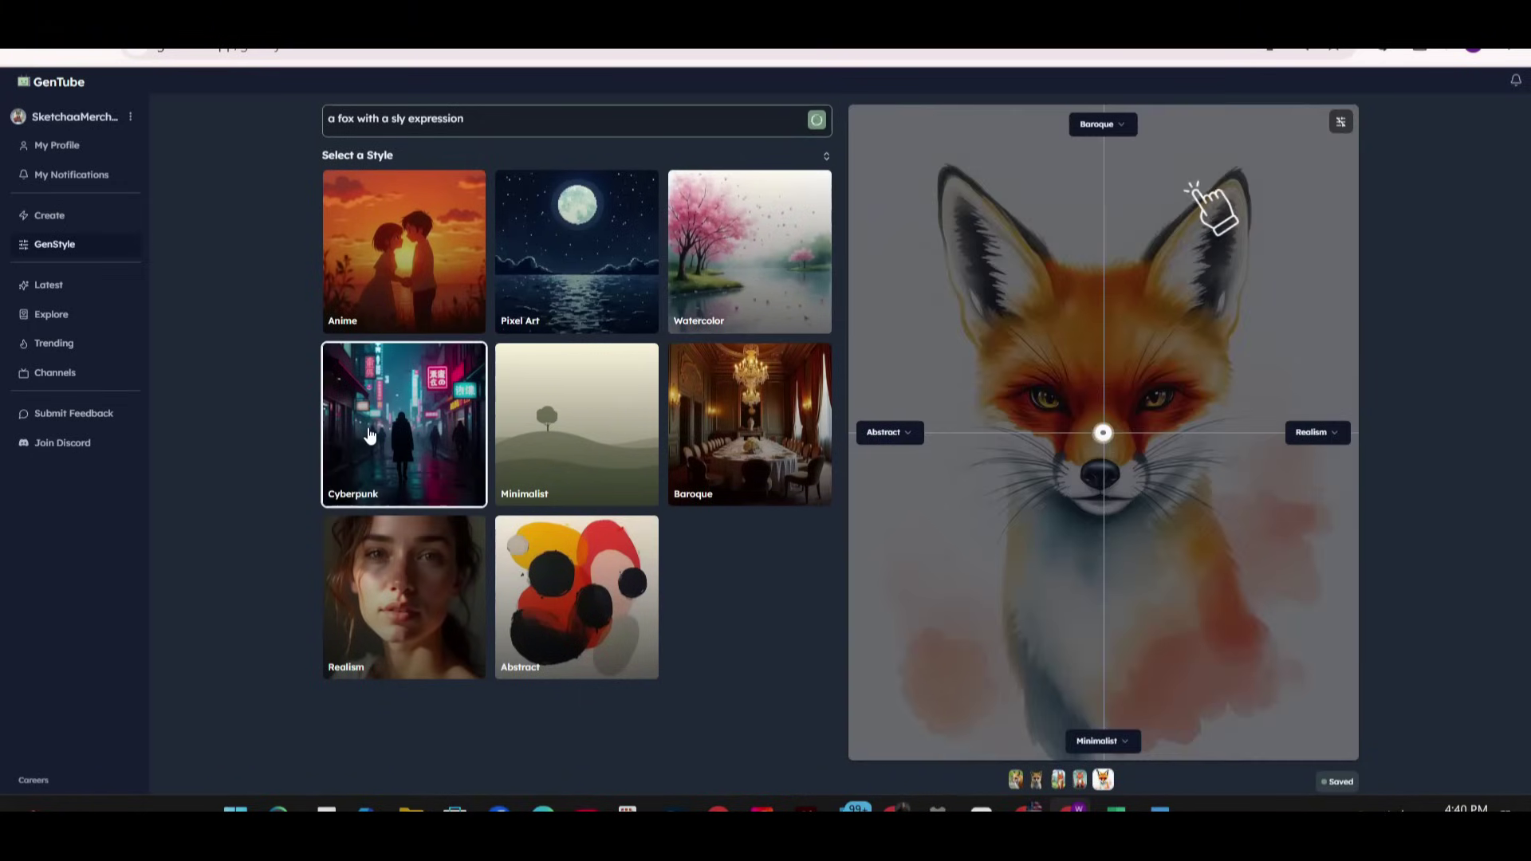
click(599, 467)
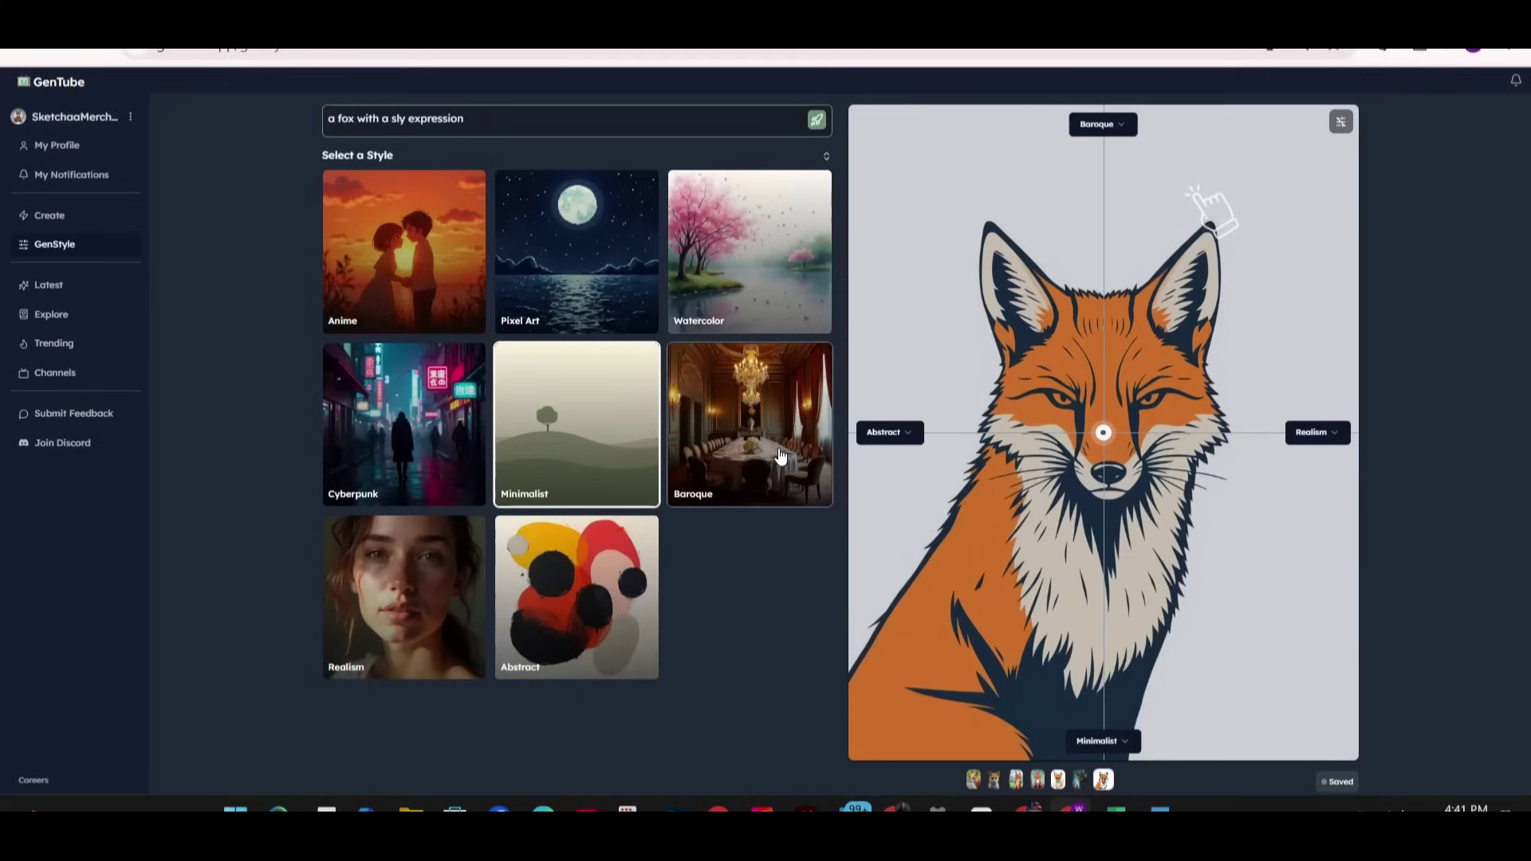
click(781, 456)
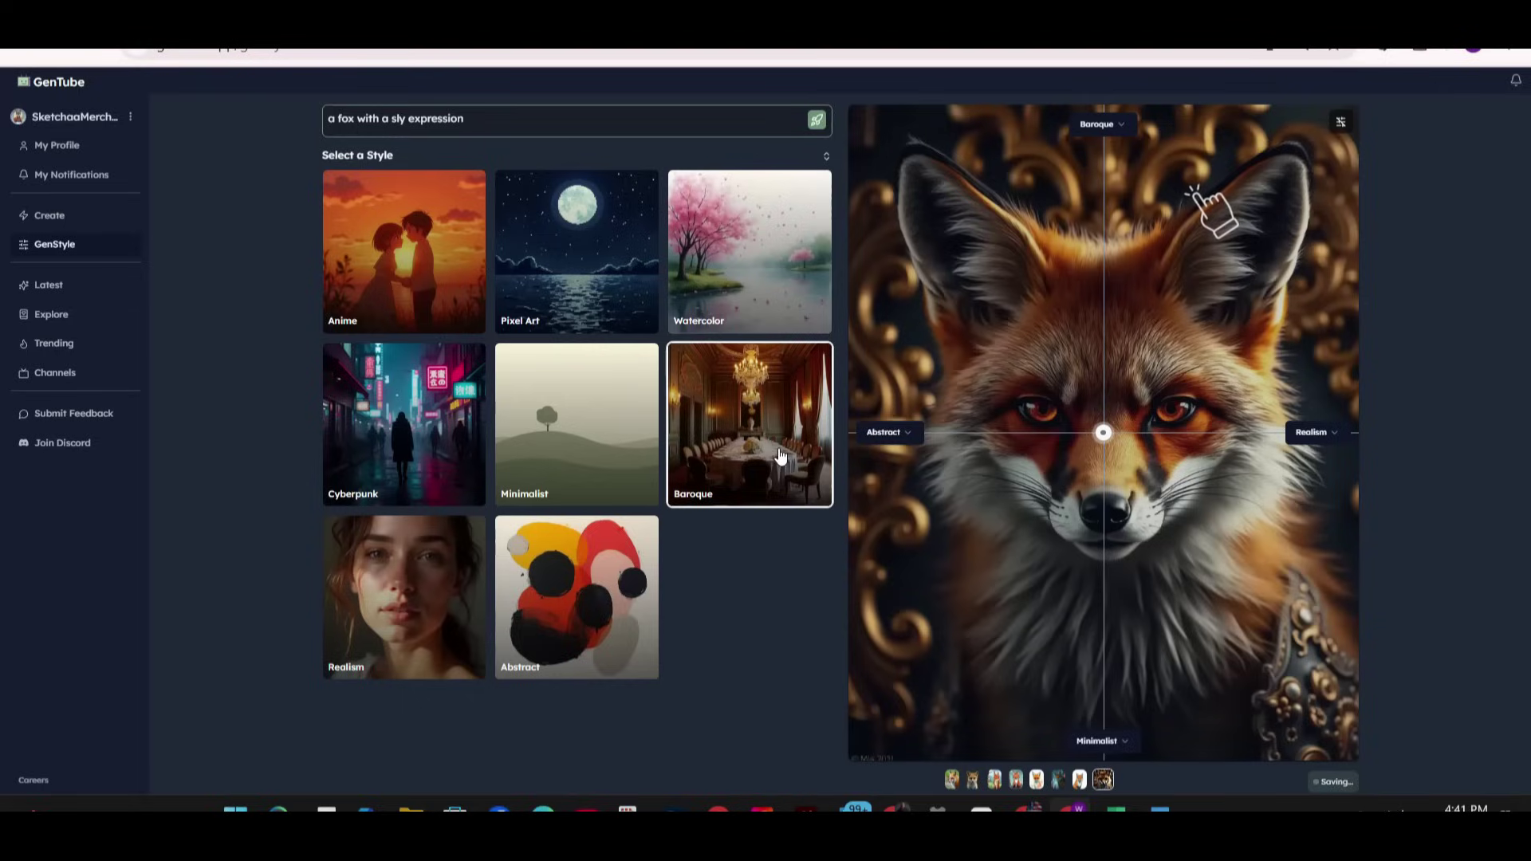
Restyle the fox in Realism and Abstract, and shift the style blend point towards Minimalist, Realism and Baroque in turn
click(448, 623)
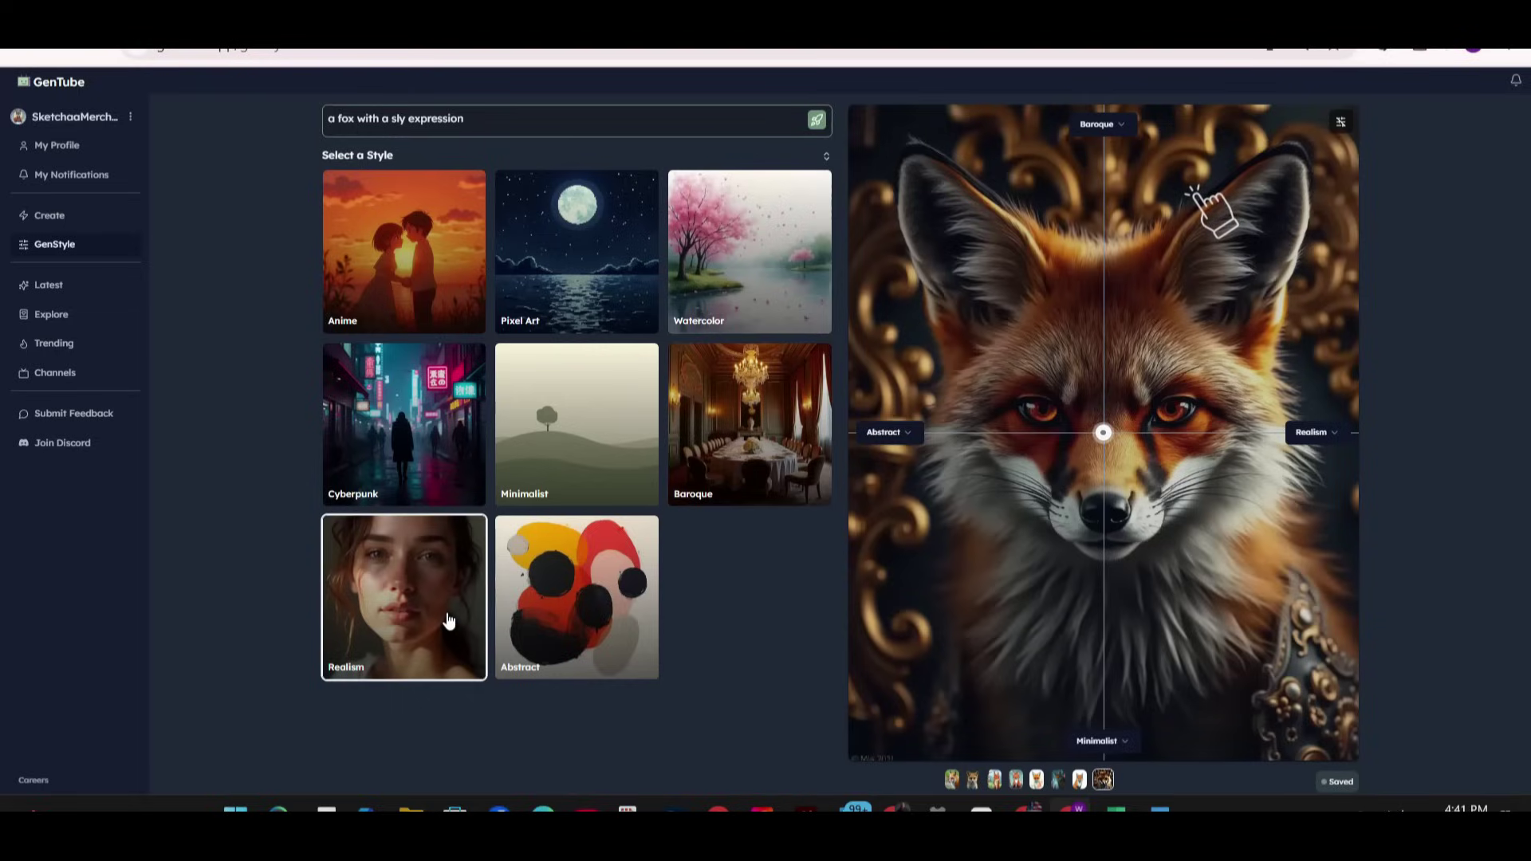
click(579, 624)
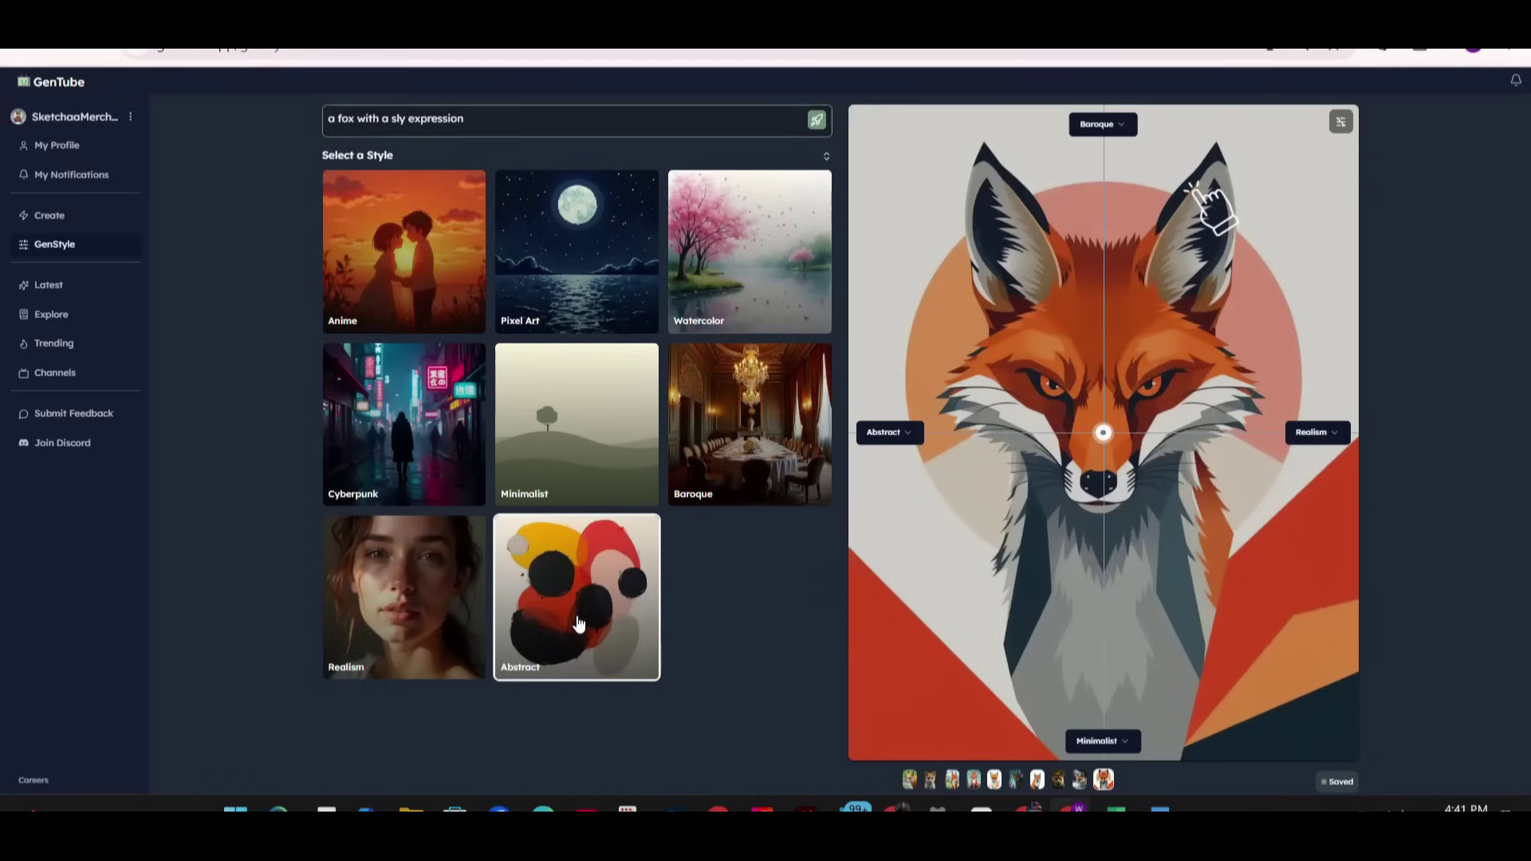
drag(1104, 433, 1103, 575)
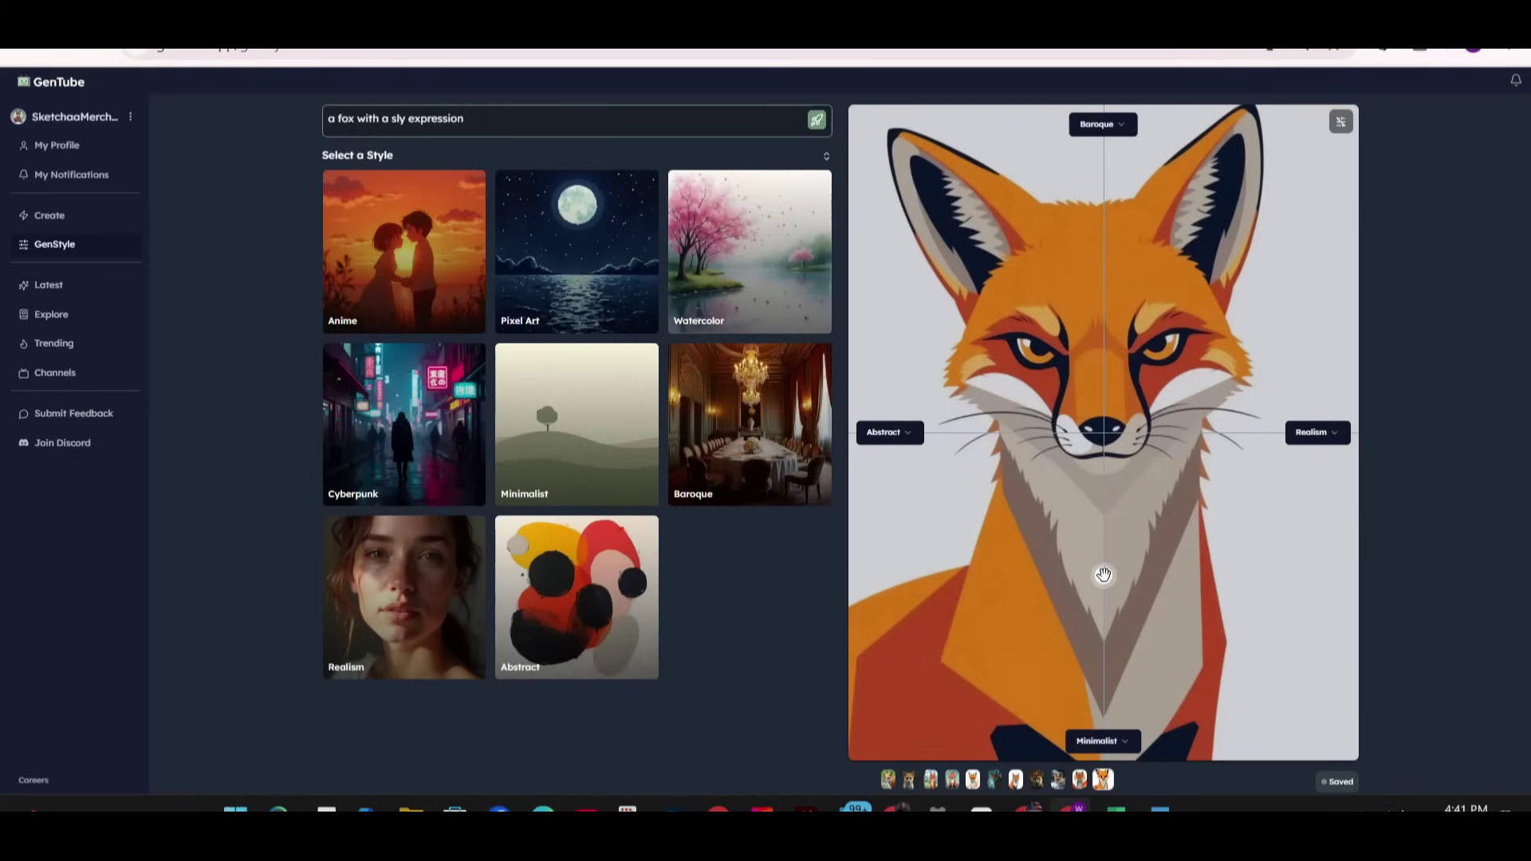
click(1232, 430)
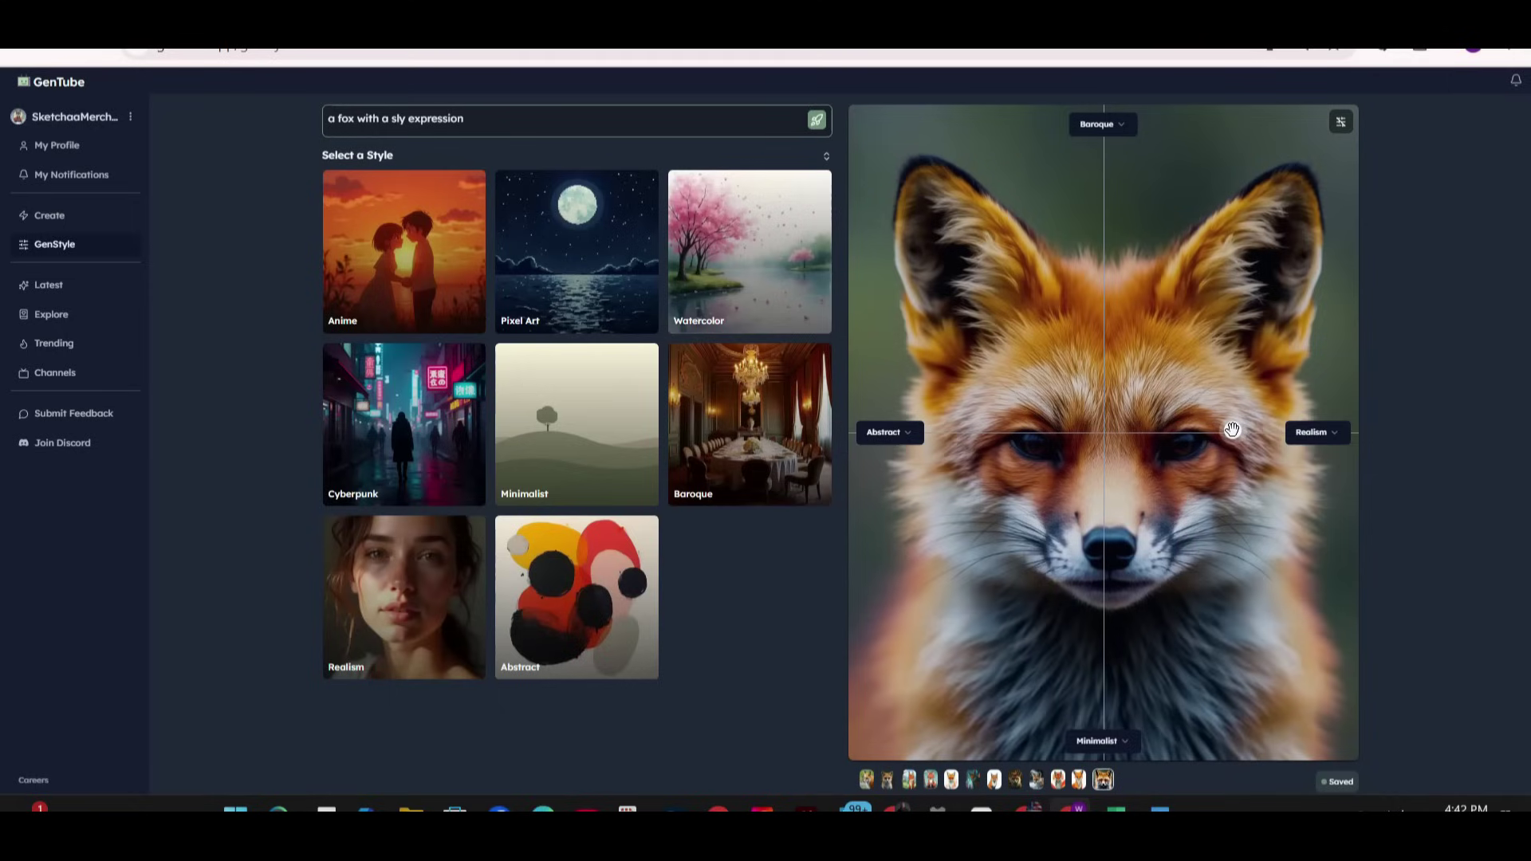
click(1117, 194)
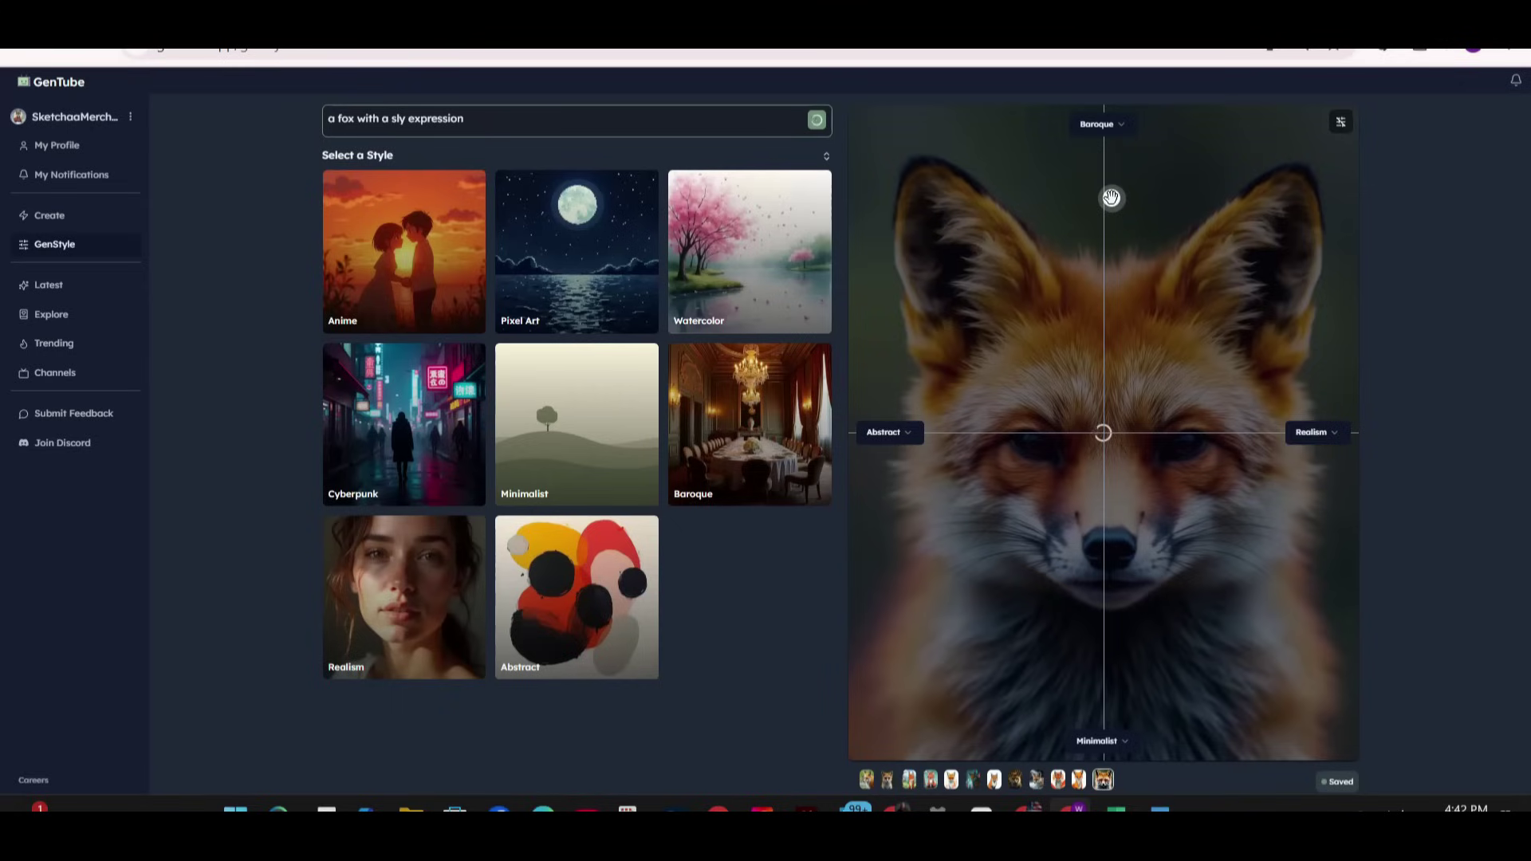
click(1111, 197)
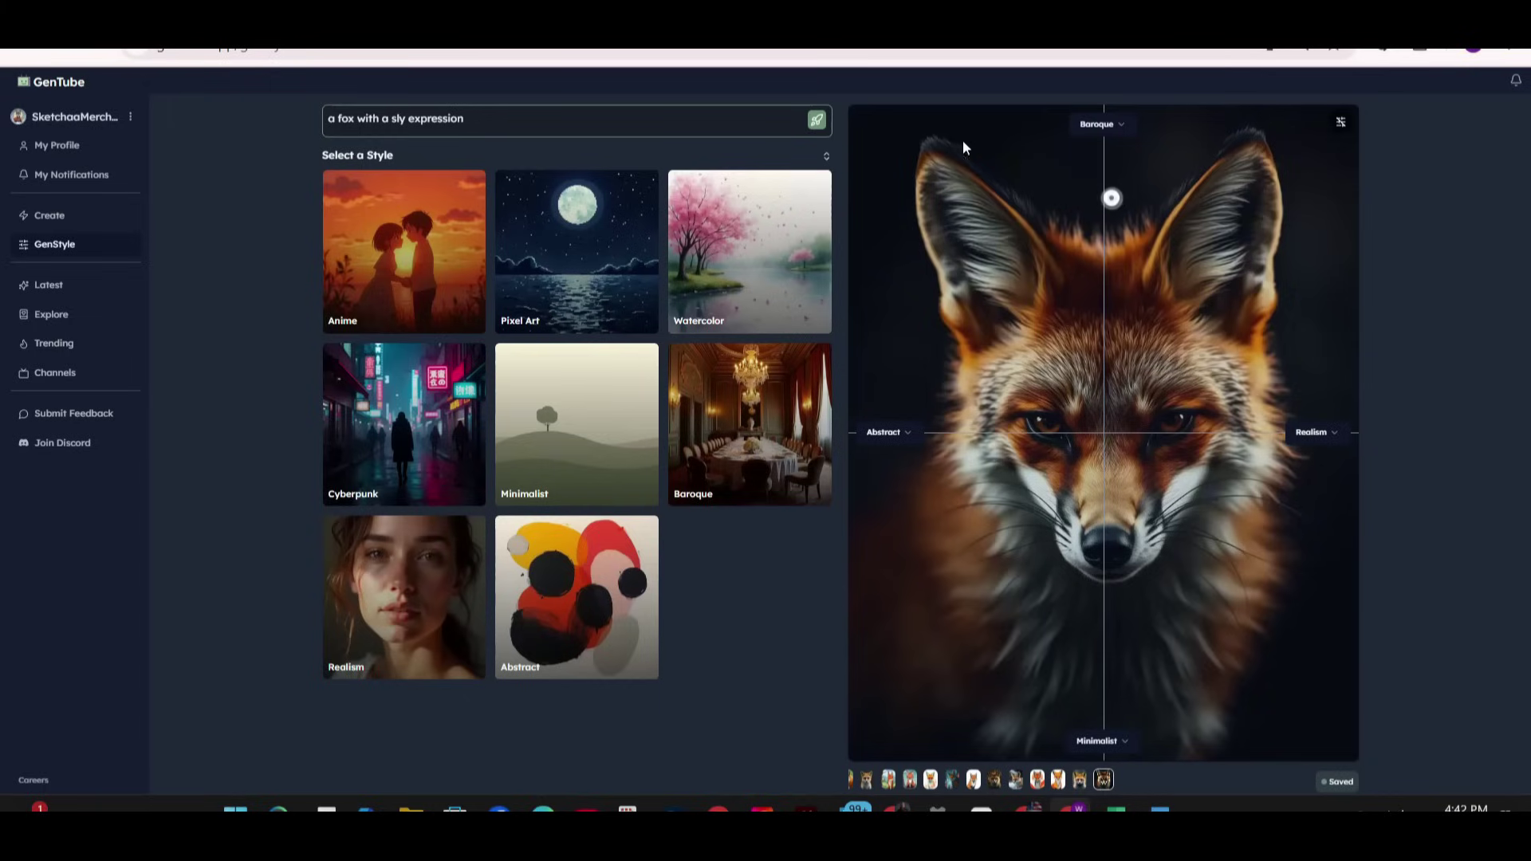
Regenerate the fox with "vector style" added at the end of the prompt and "playful and eye-catching" added before "fox"
click(503, 109)
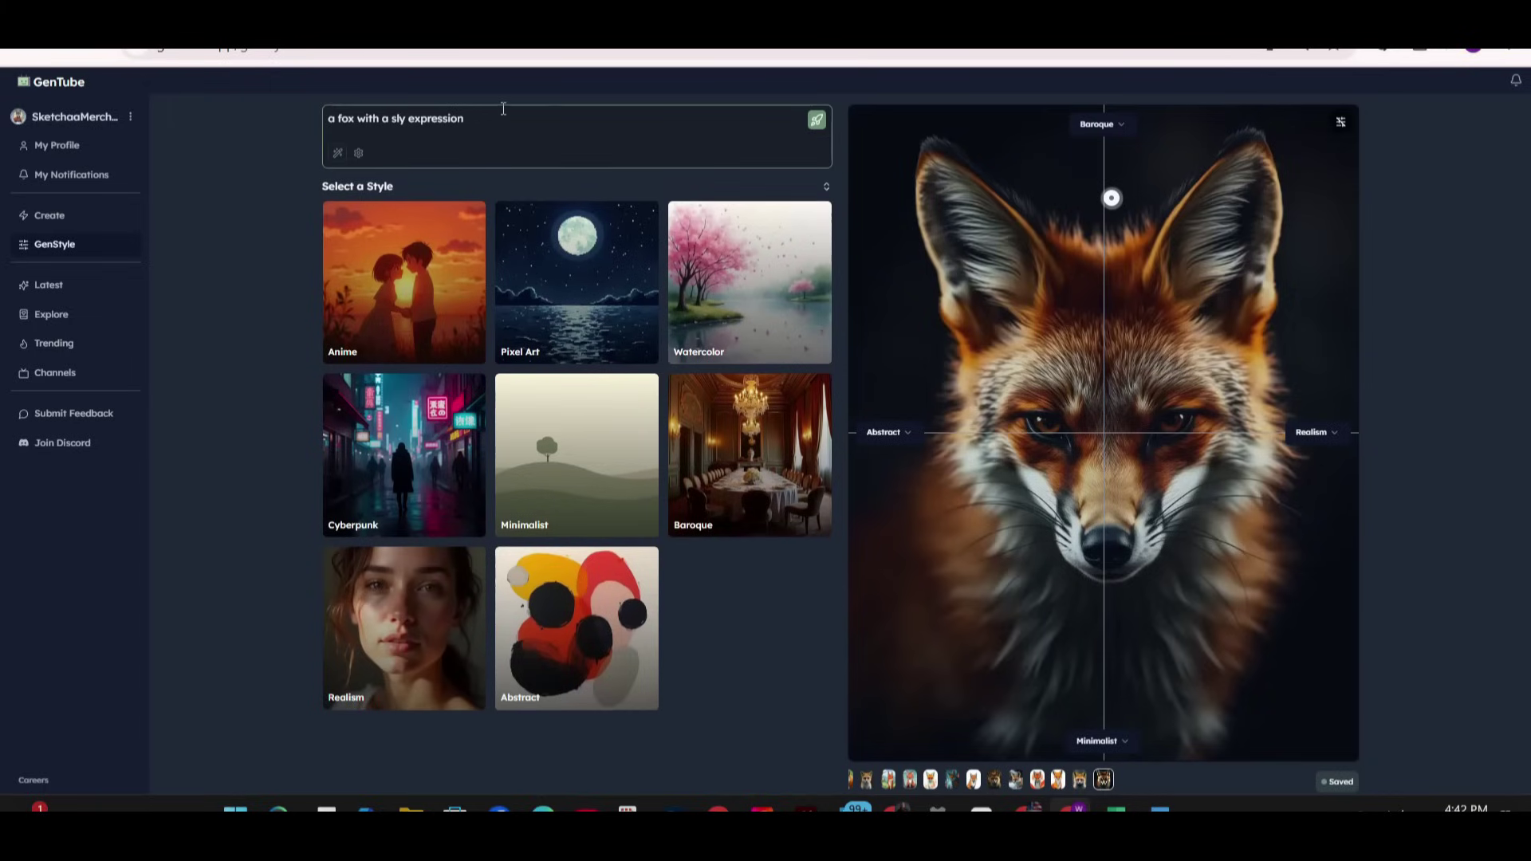
text(, vector style)
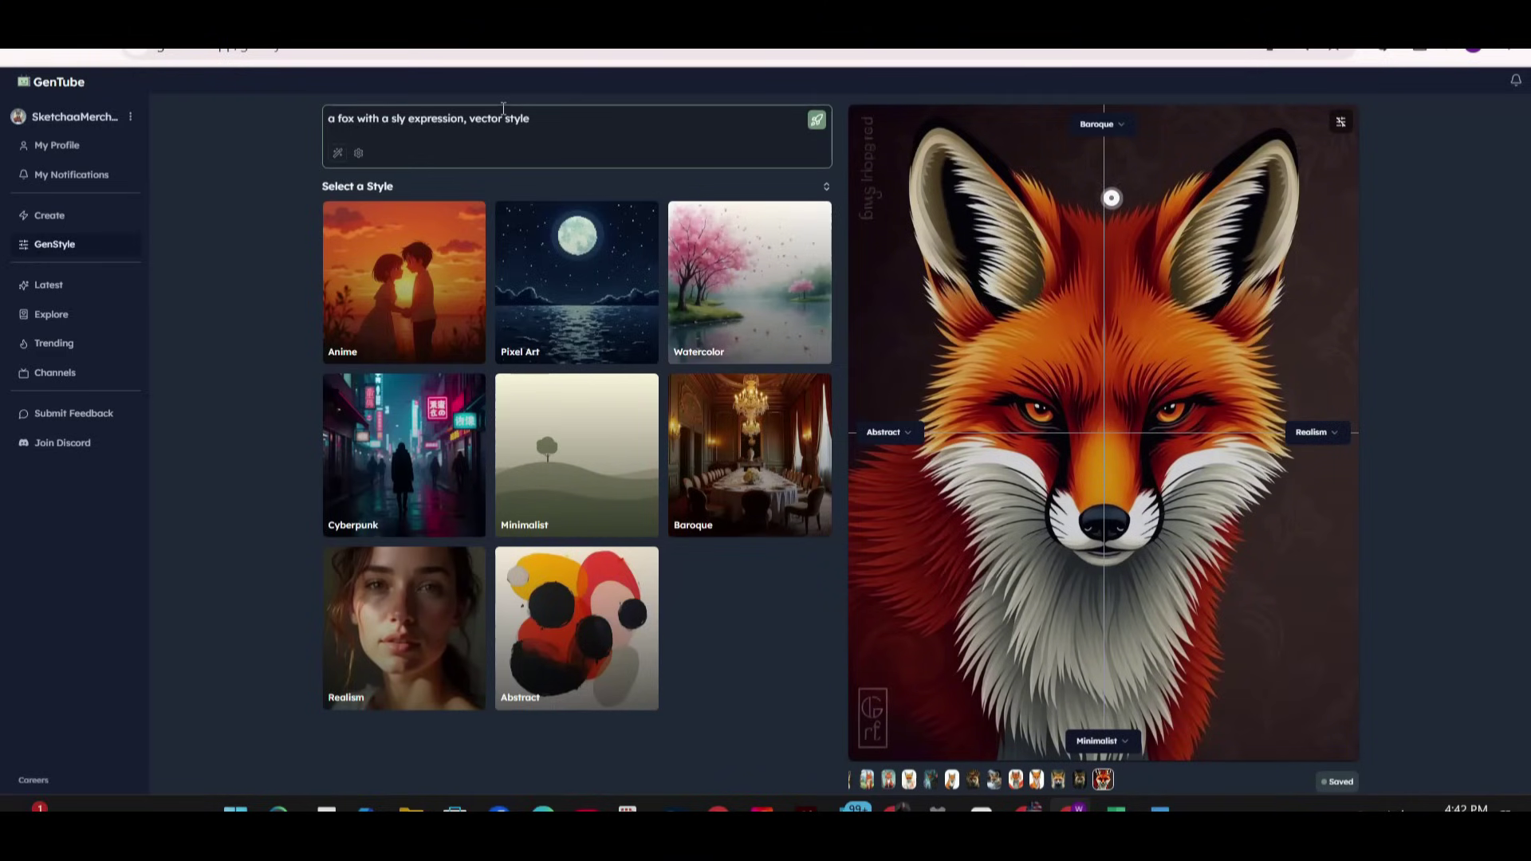
text(playful and eye-catching)
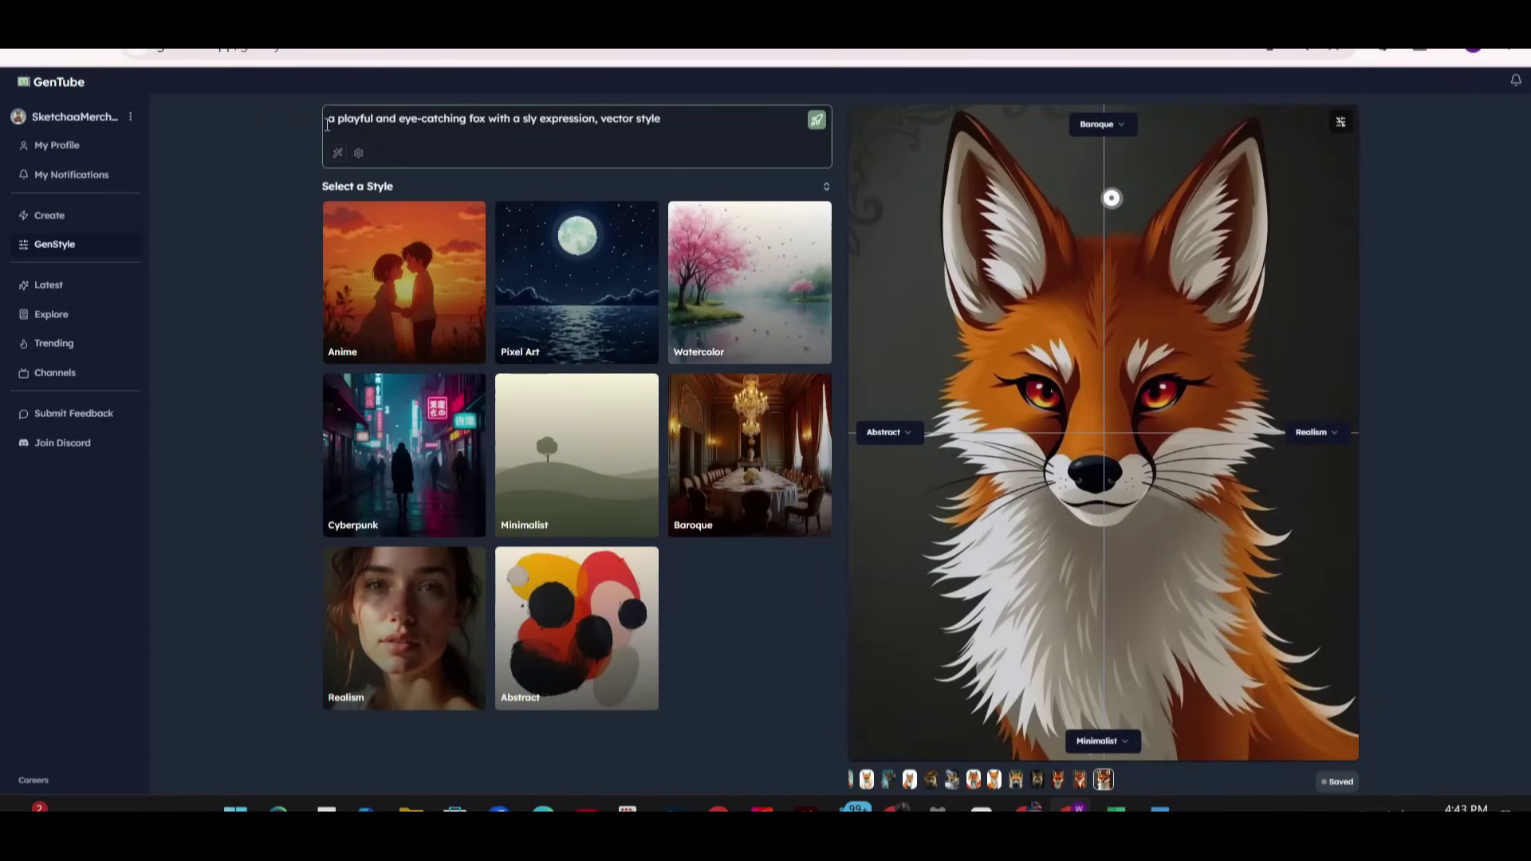
Append ", t-shirt design" to the fox prompt and generate a new image
key(Right)
key(Right)
key(Right)
key(Right)
key(Right)
key(Right)
key(Right)
key(Right)
key(Right)
key(Right)
key(Right)
key(Right)
key(Right)
key(Right)
text(, t-shirt design)
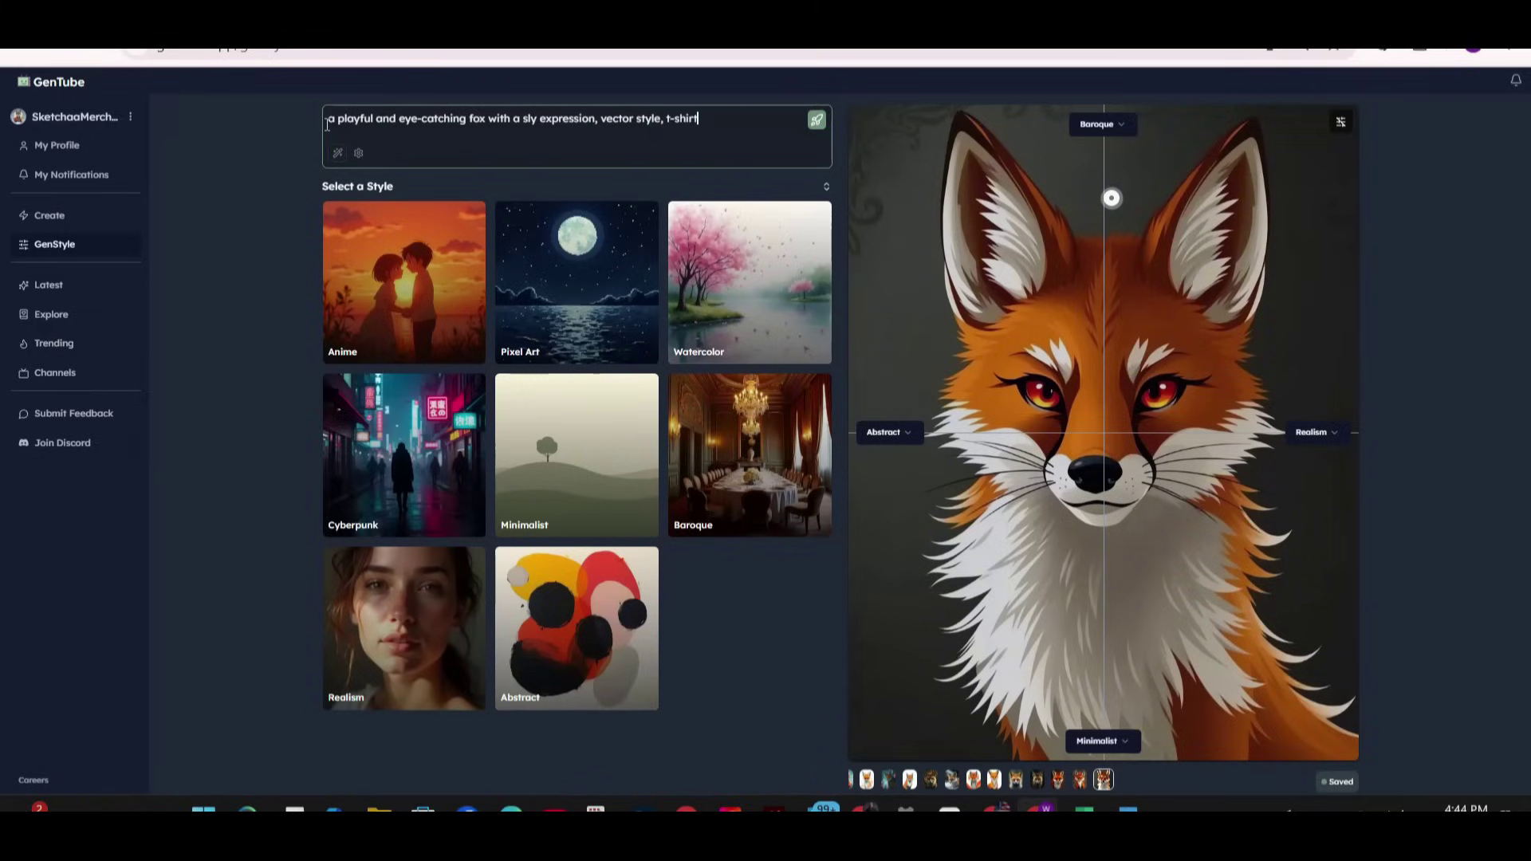
key(Return)
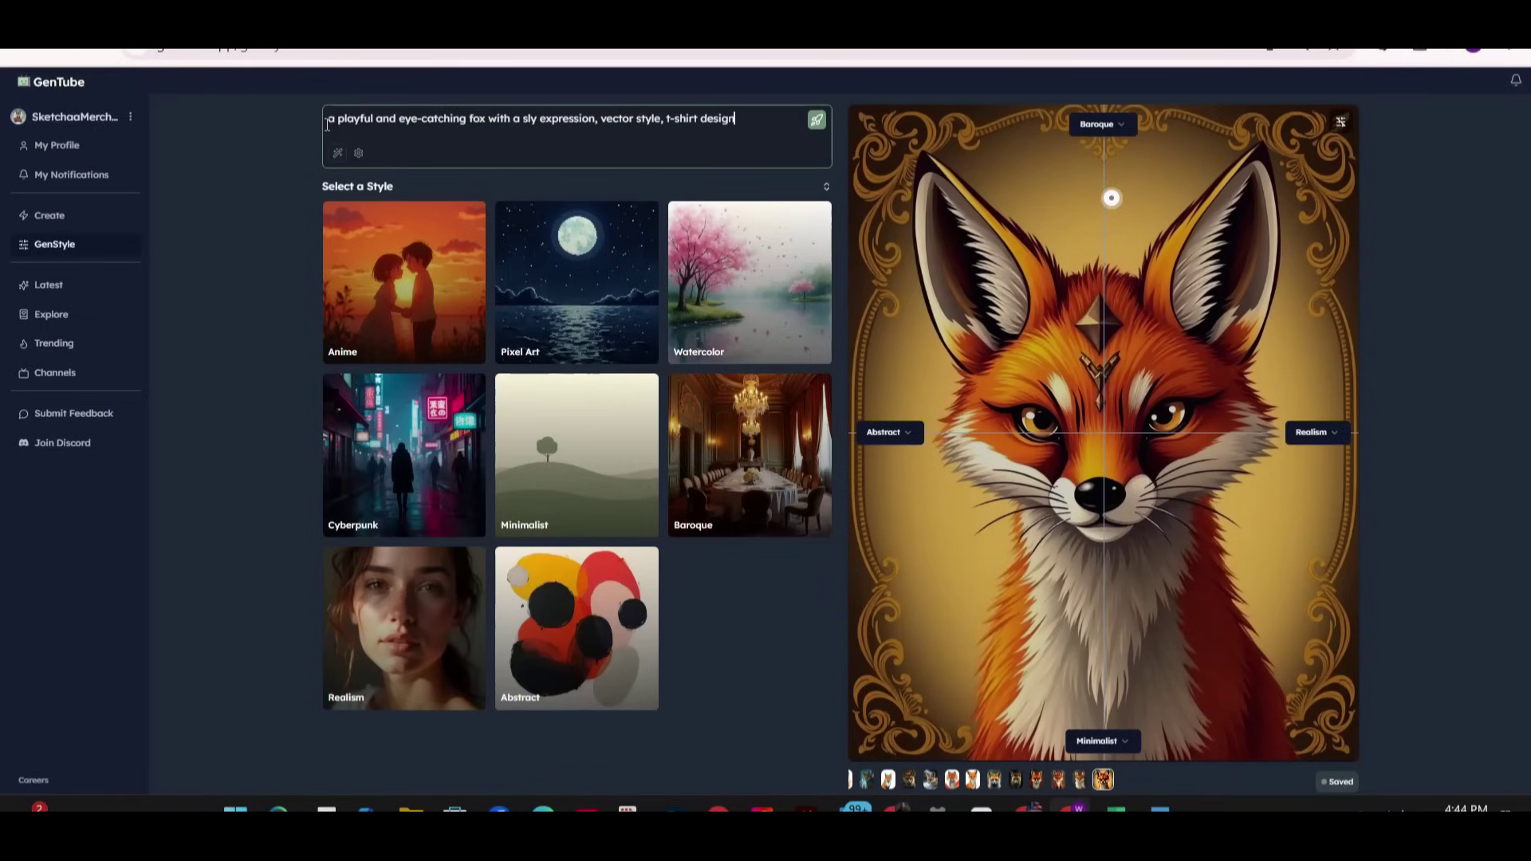
Extend the fox prompt with the text "clever by nature" and "on a plain black background", generating new images
text(, with the)
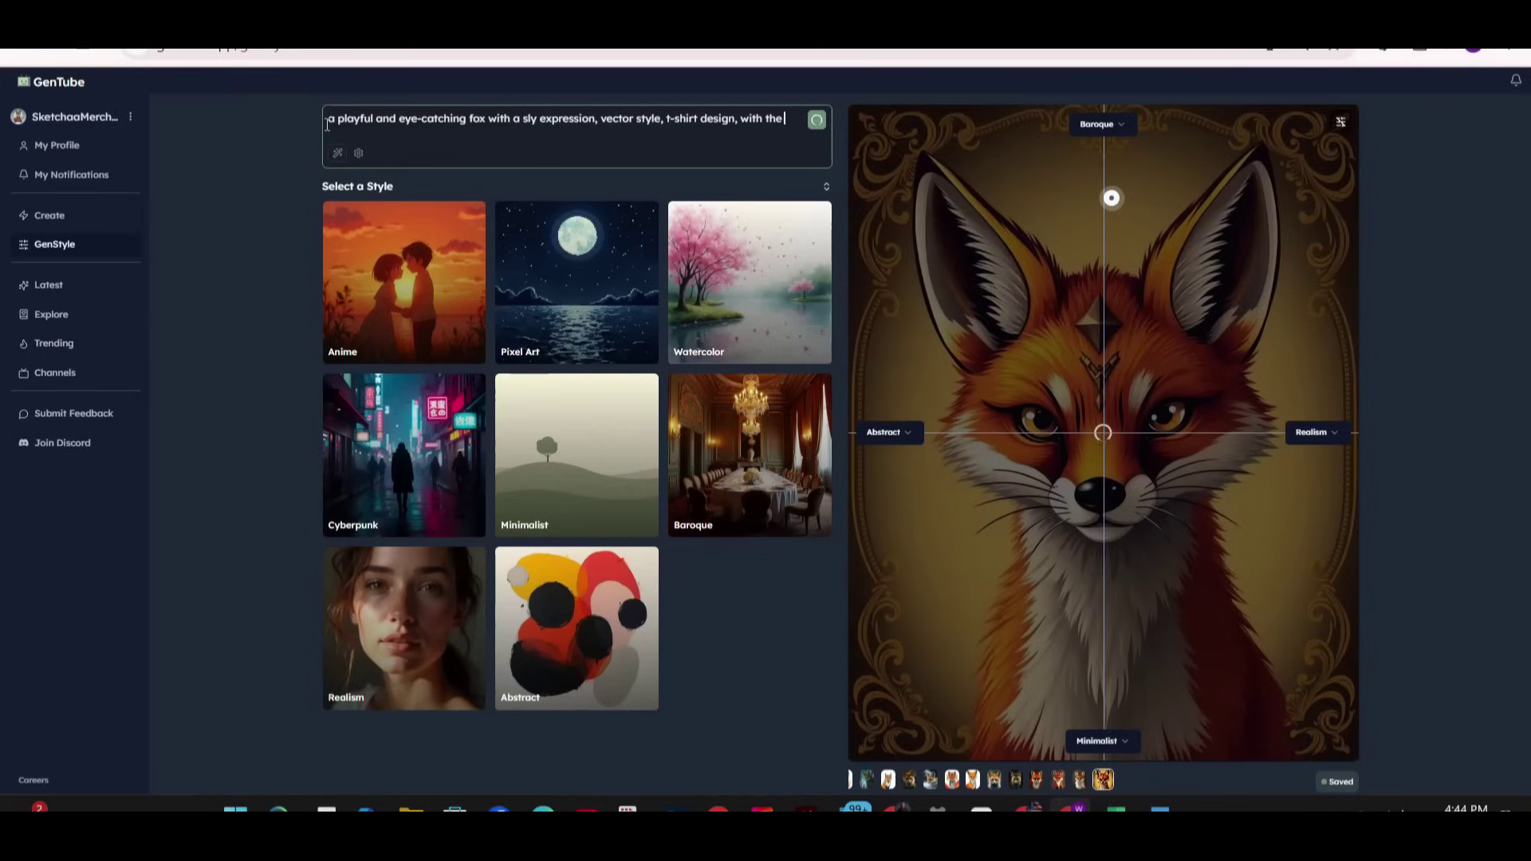
text( text "clever by nature")
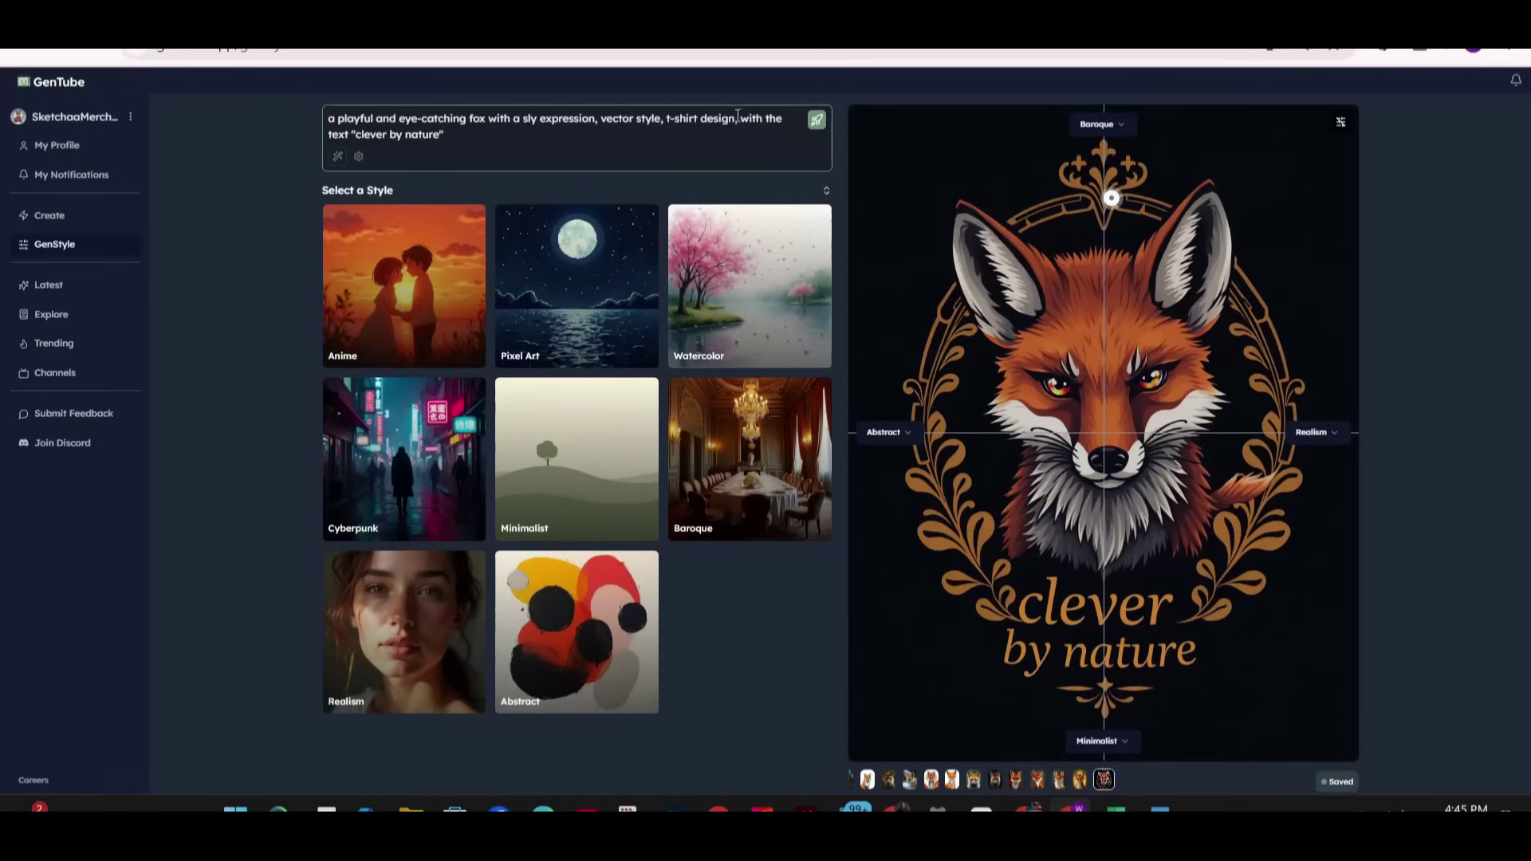
text(, on a plain )
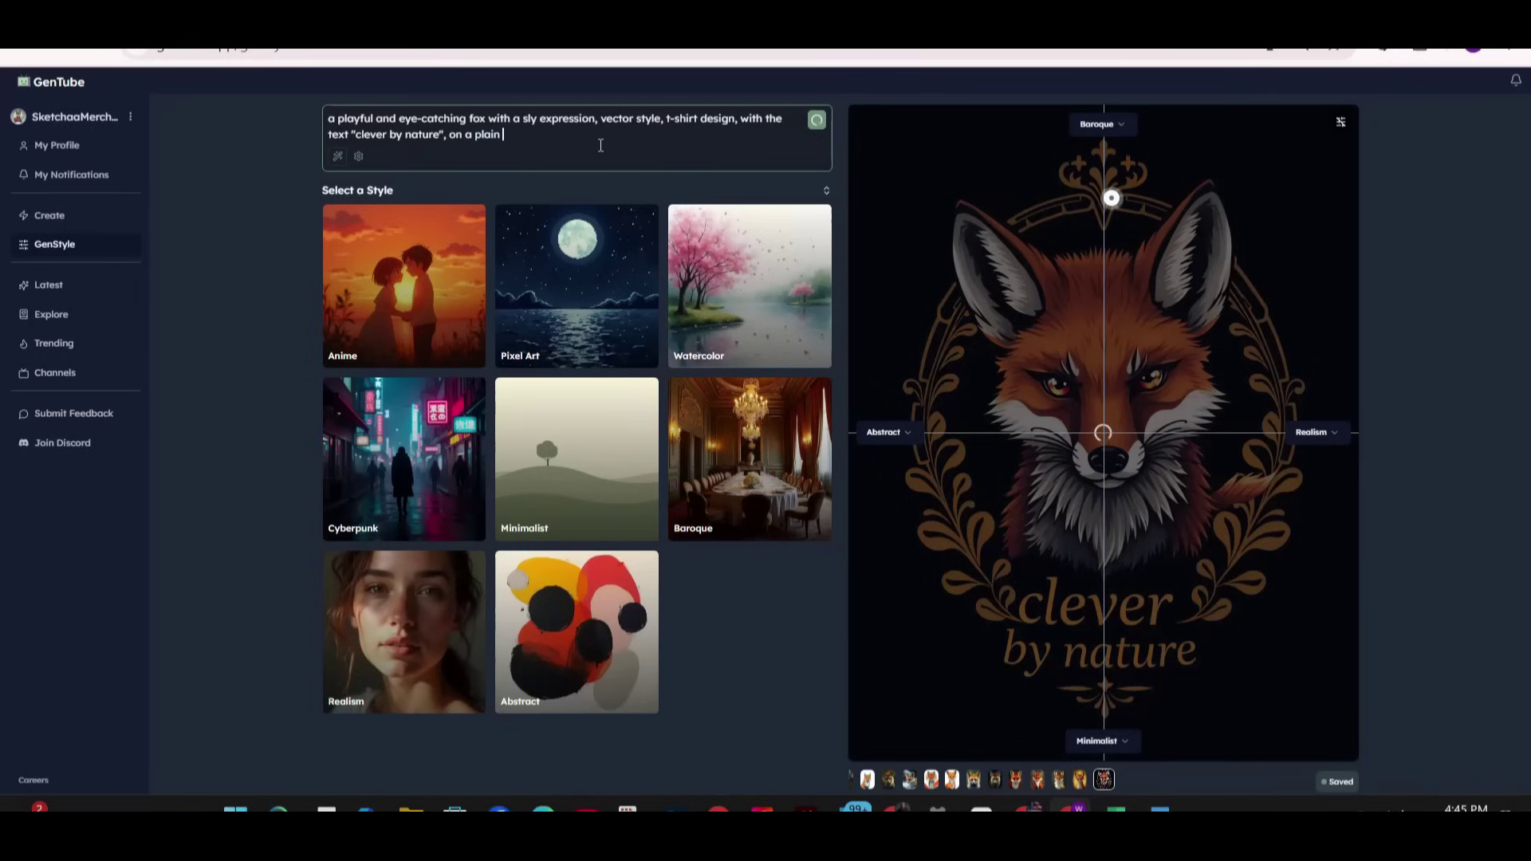
text(black background)
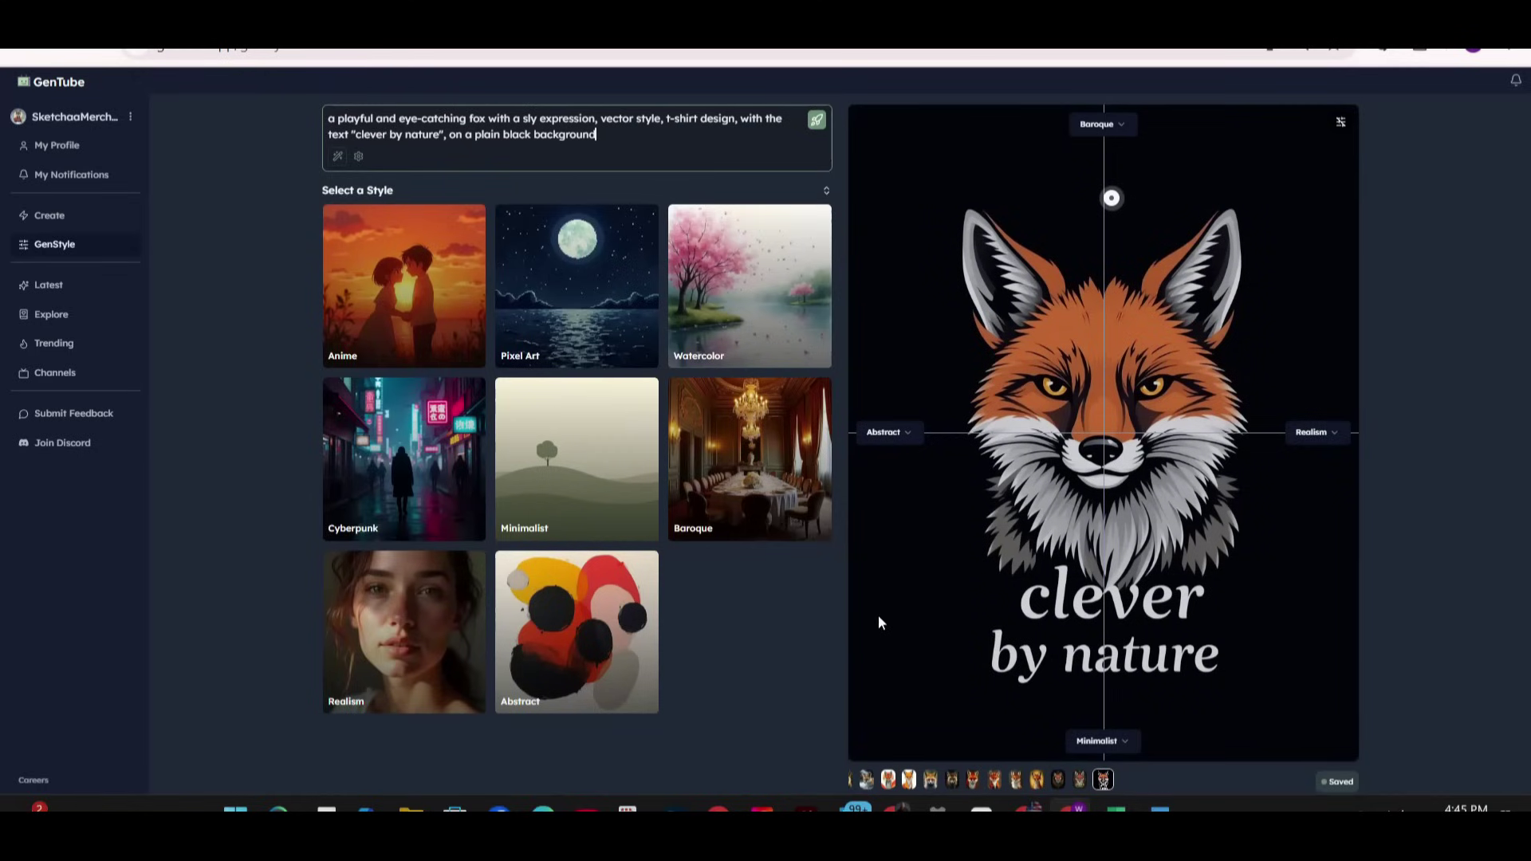
Review the earlier fox versions in the generation history
click(1078, 782)
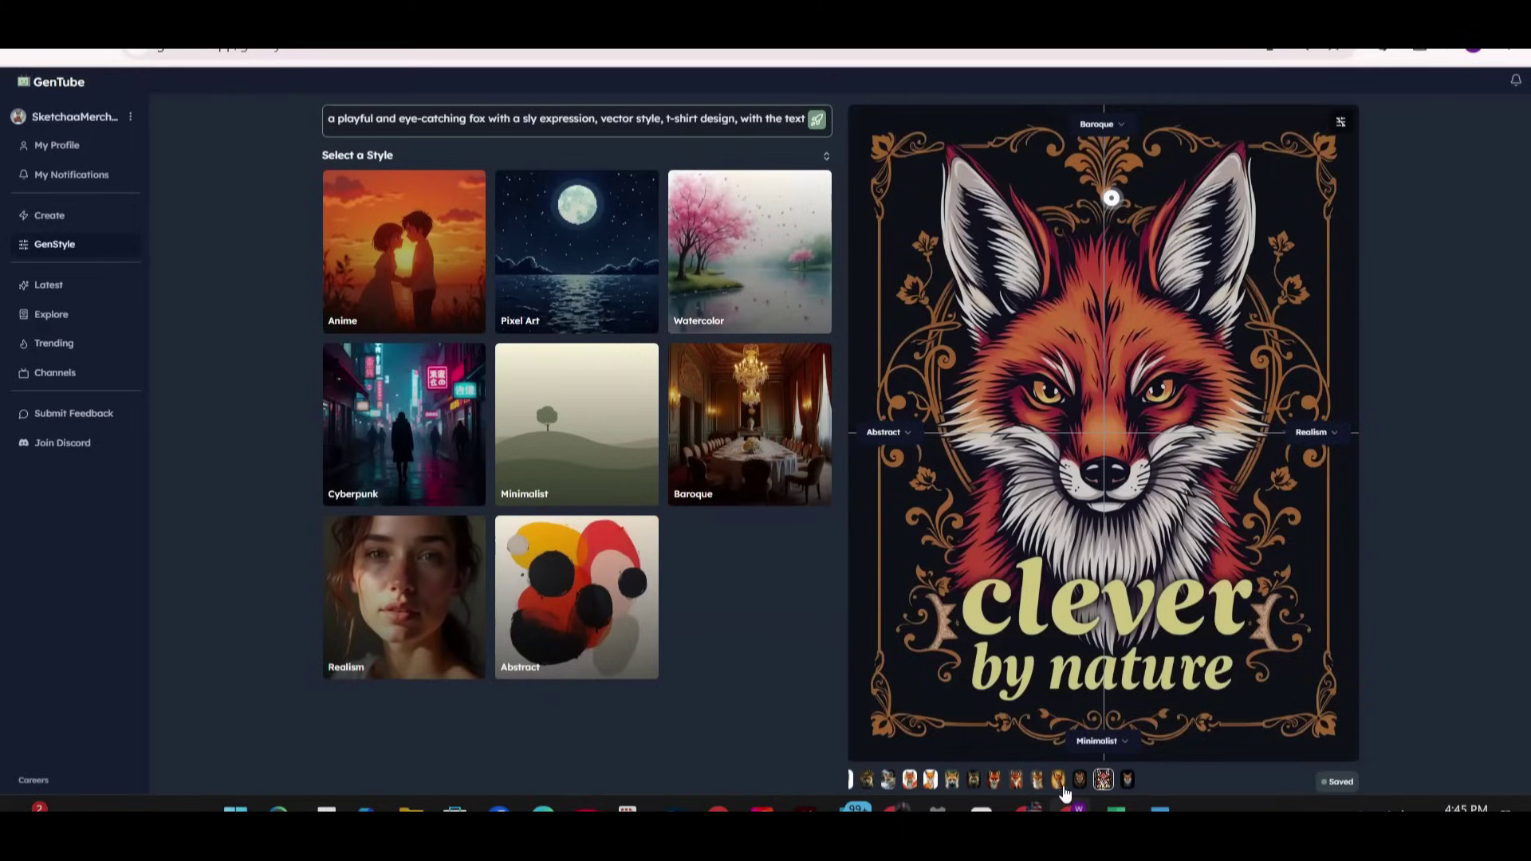
click(1078, 782)
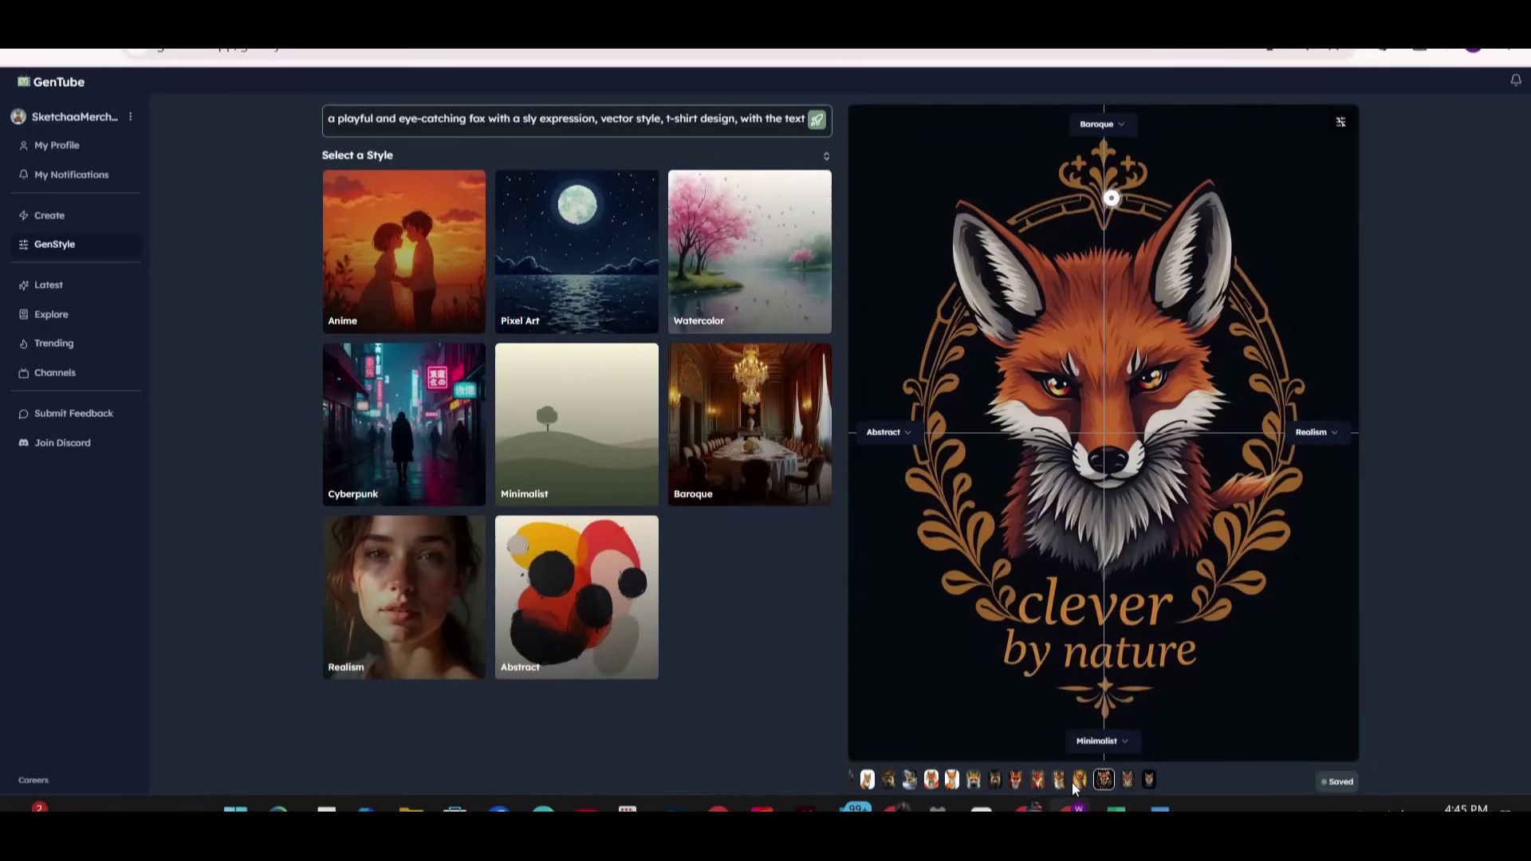
click(1075, 783)
click(1054, 785)
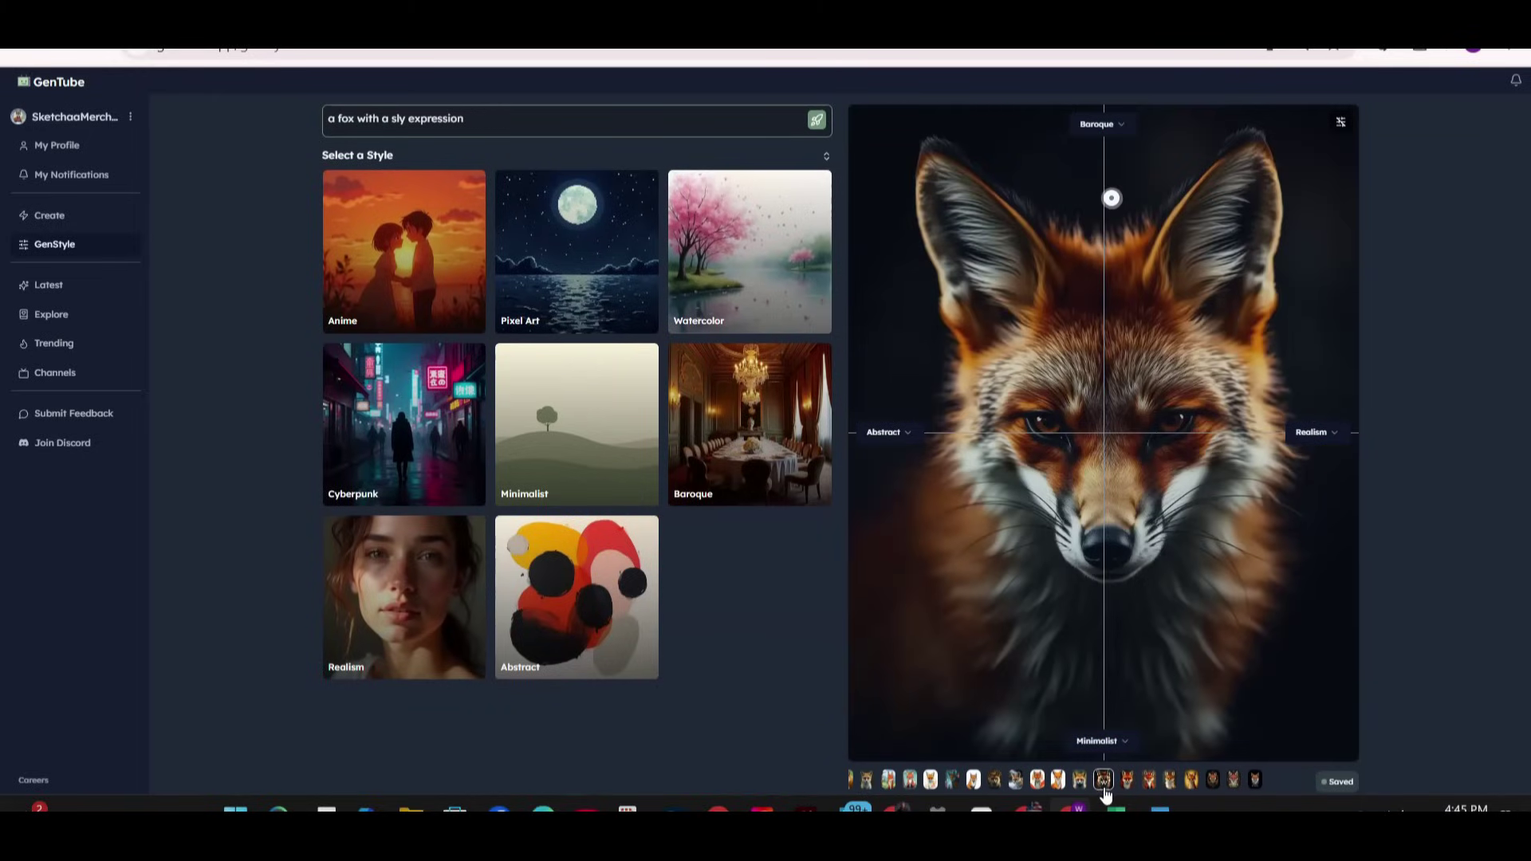
click(1149, 783)
click(1211, 783)
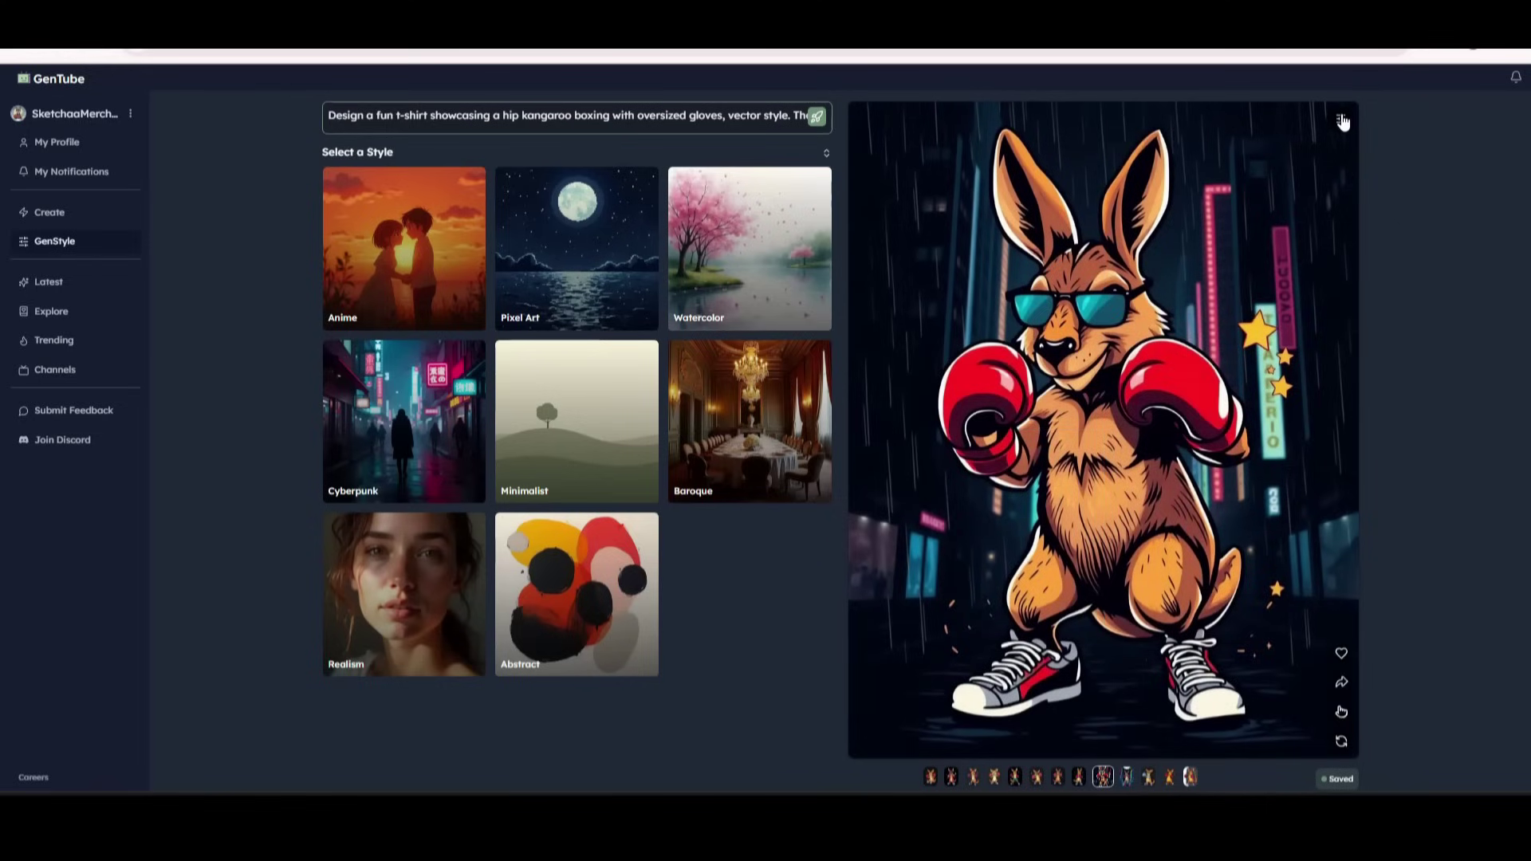
Like the boxing kangaroo image and swipe through new variations of it with the Moonlight lighting locked
click(1342, 656)
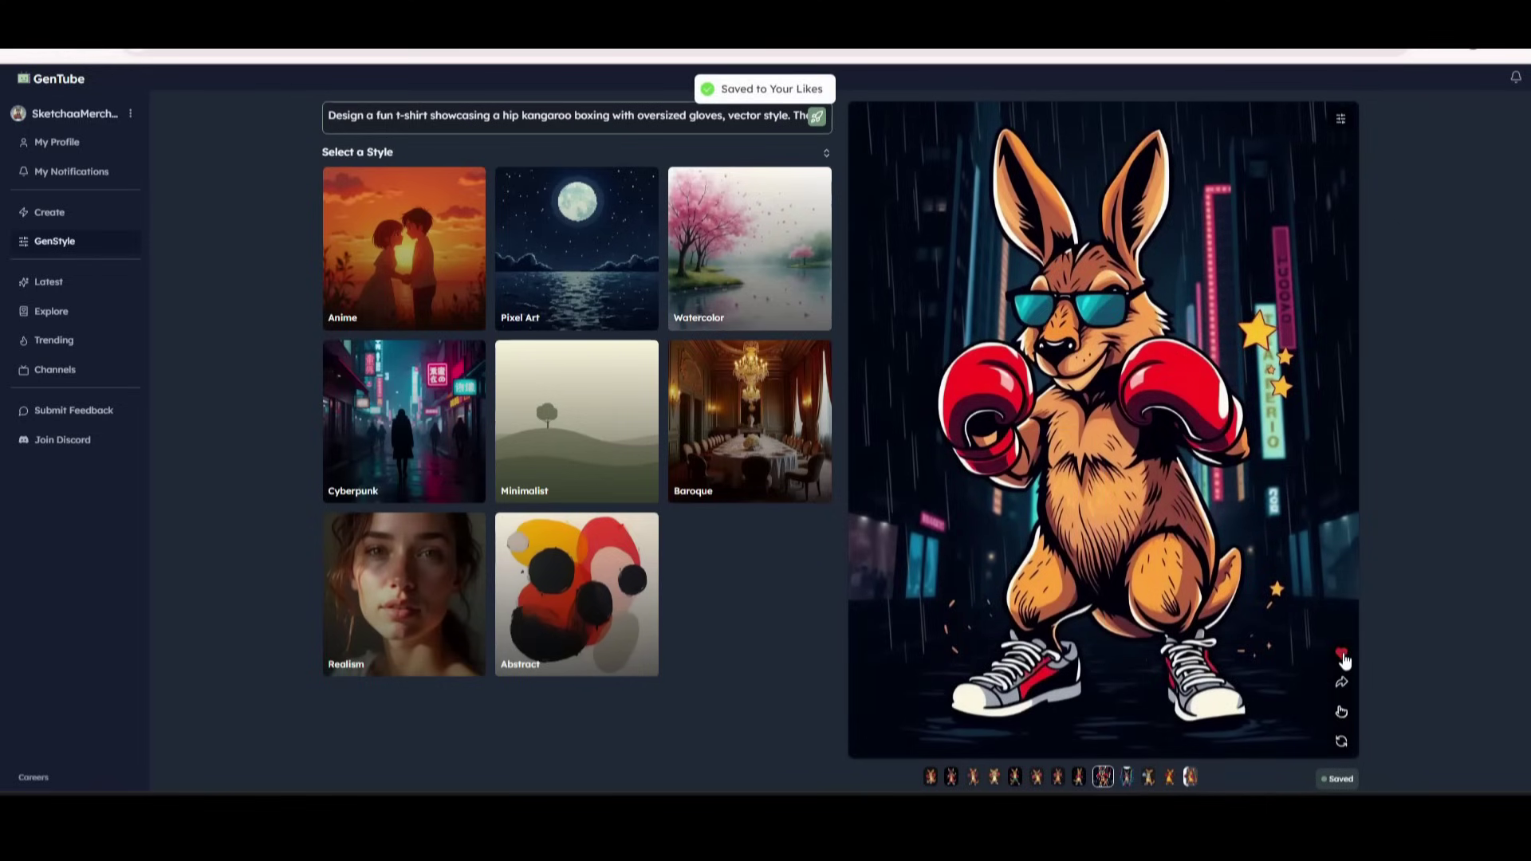
click(1341, 715)
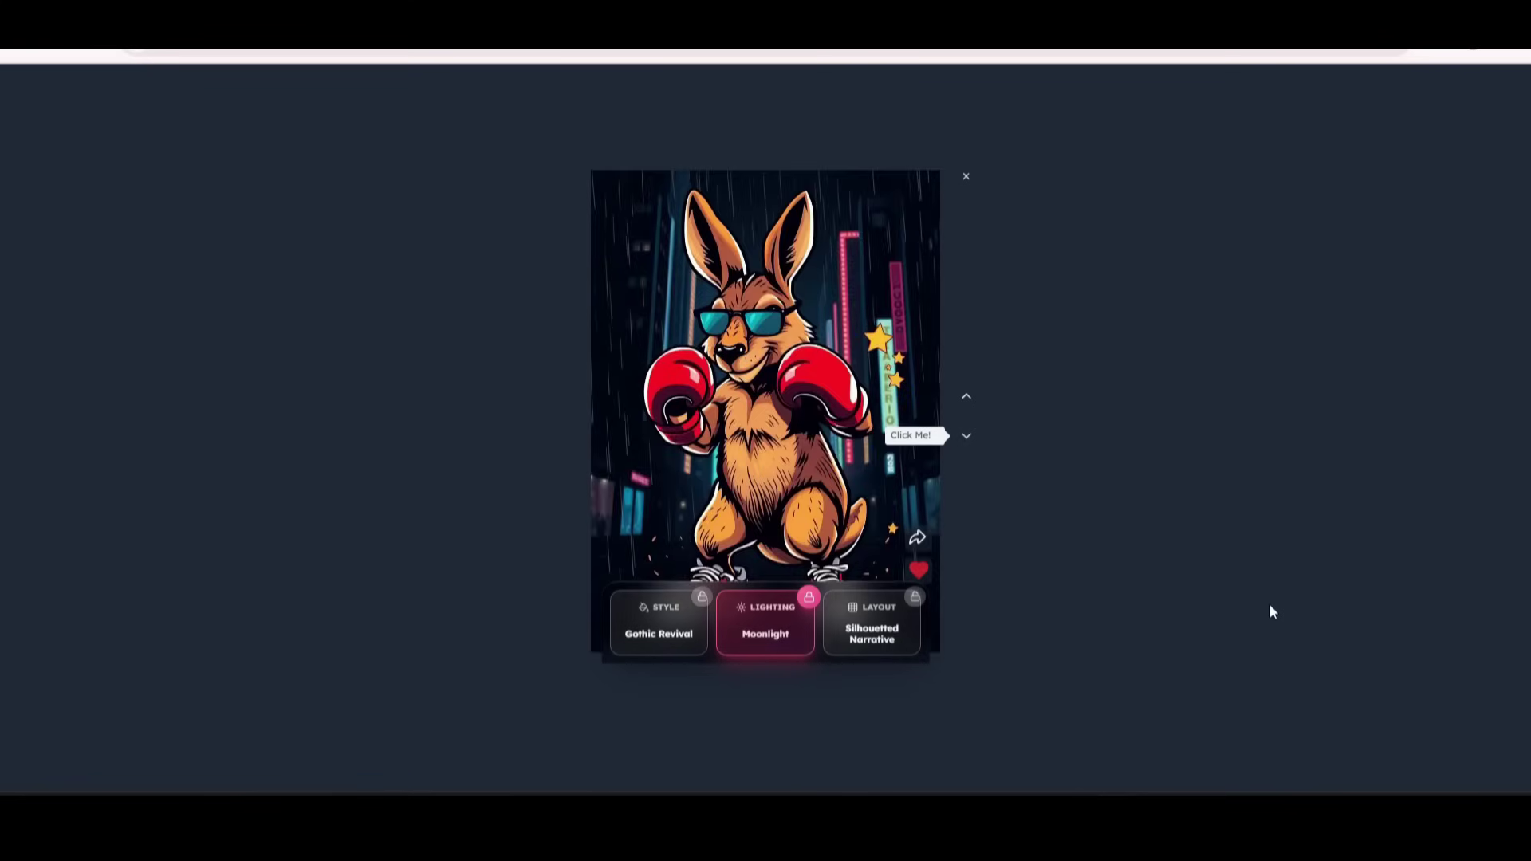
click(968, 439)
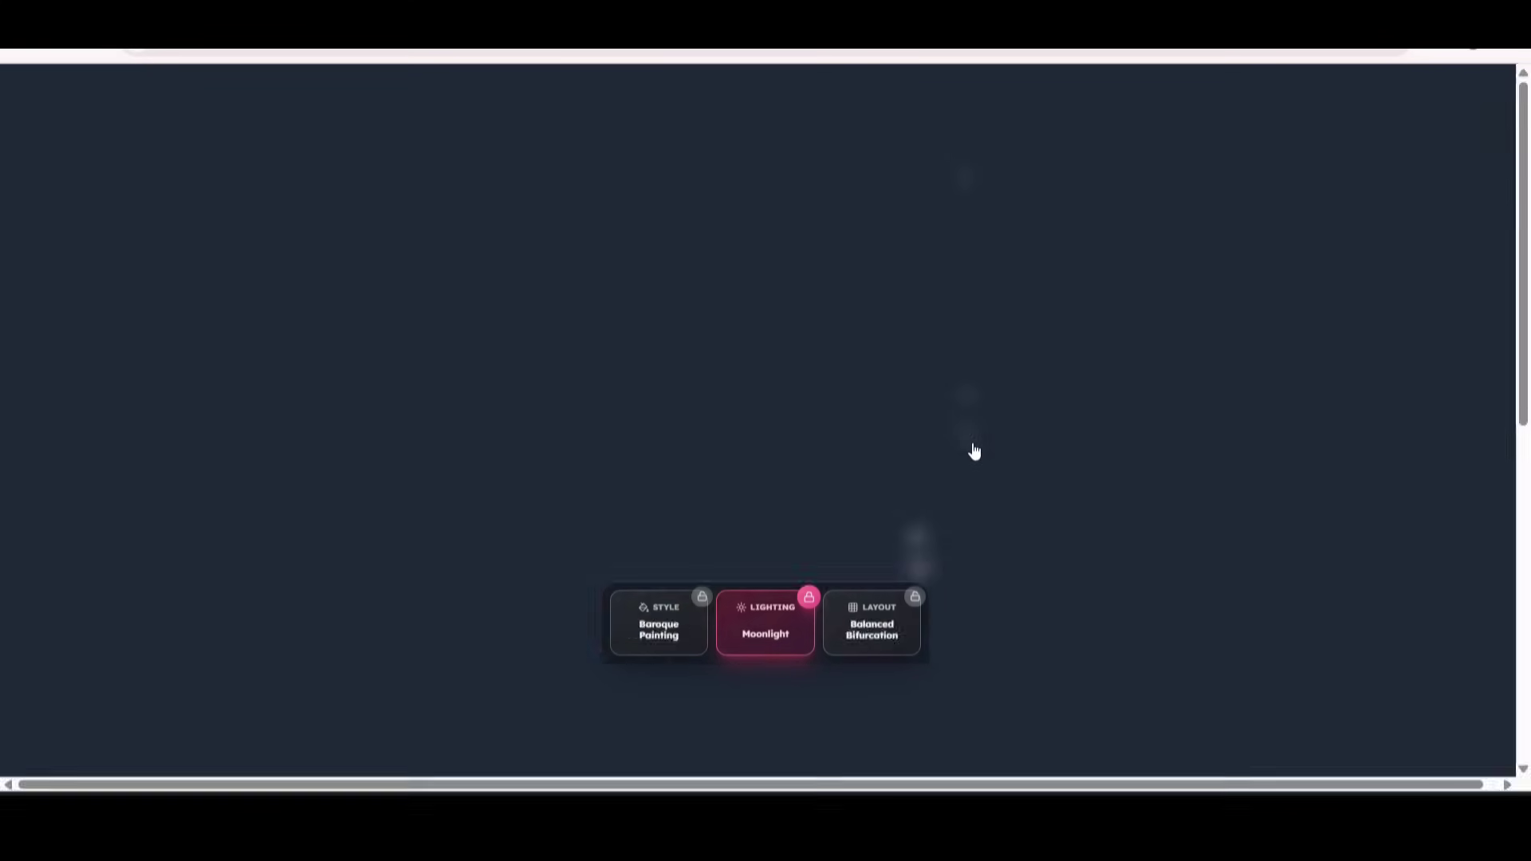
click(971, 439)
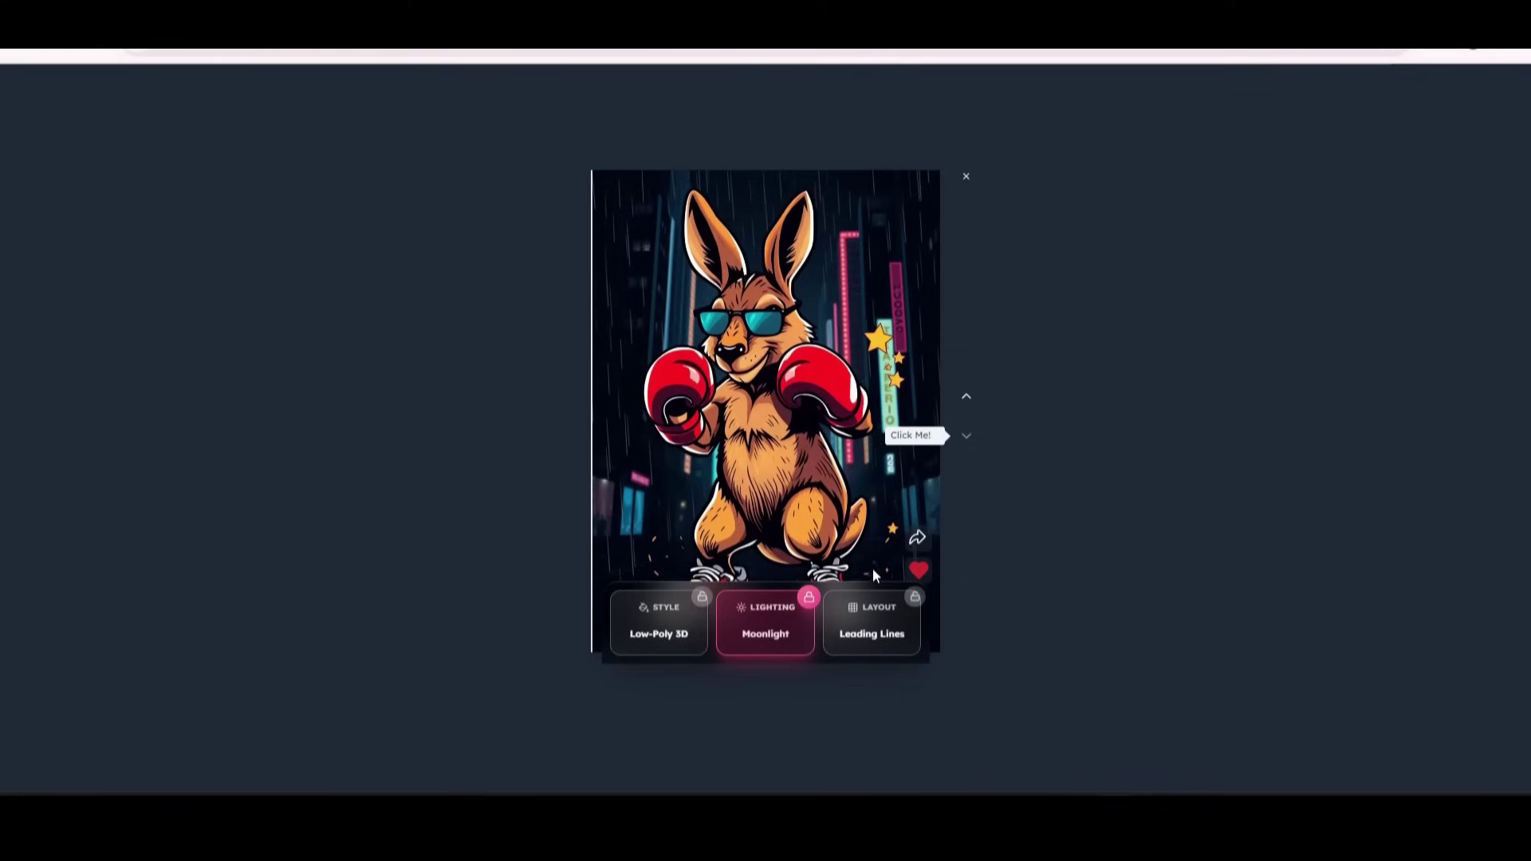
Lock the Leading Lines layout for the kangaroo, and step to the next variation and back
click(907, 636)
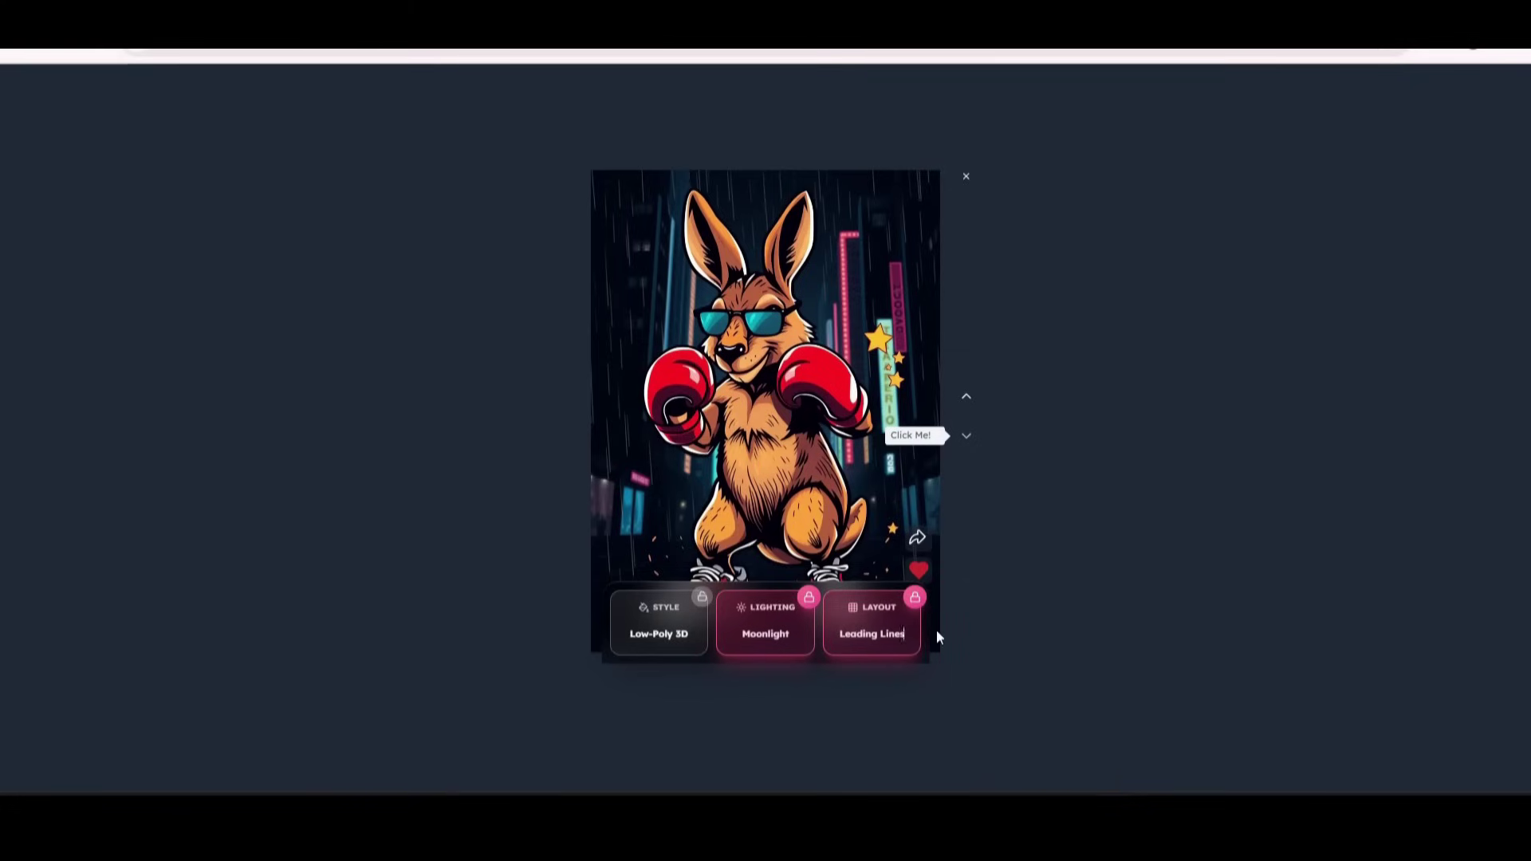
click(966, 437)
click(964, 401)
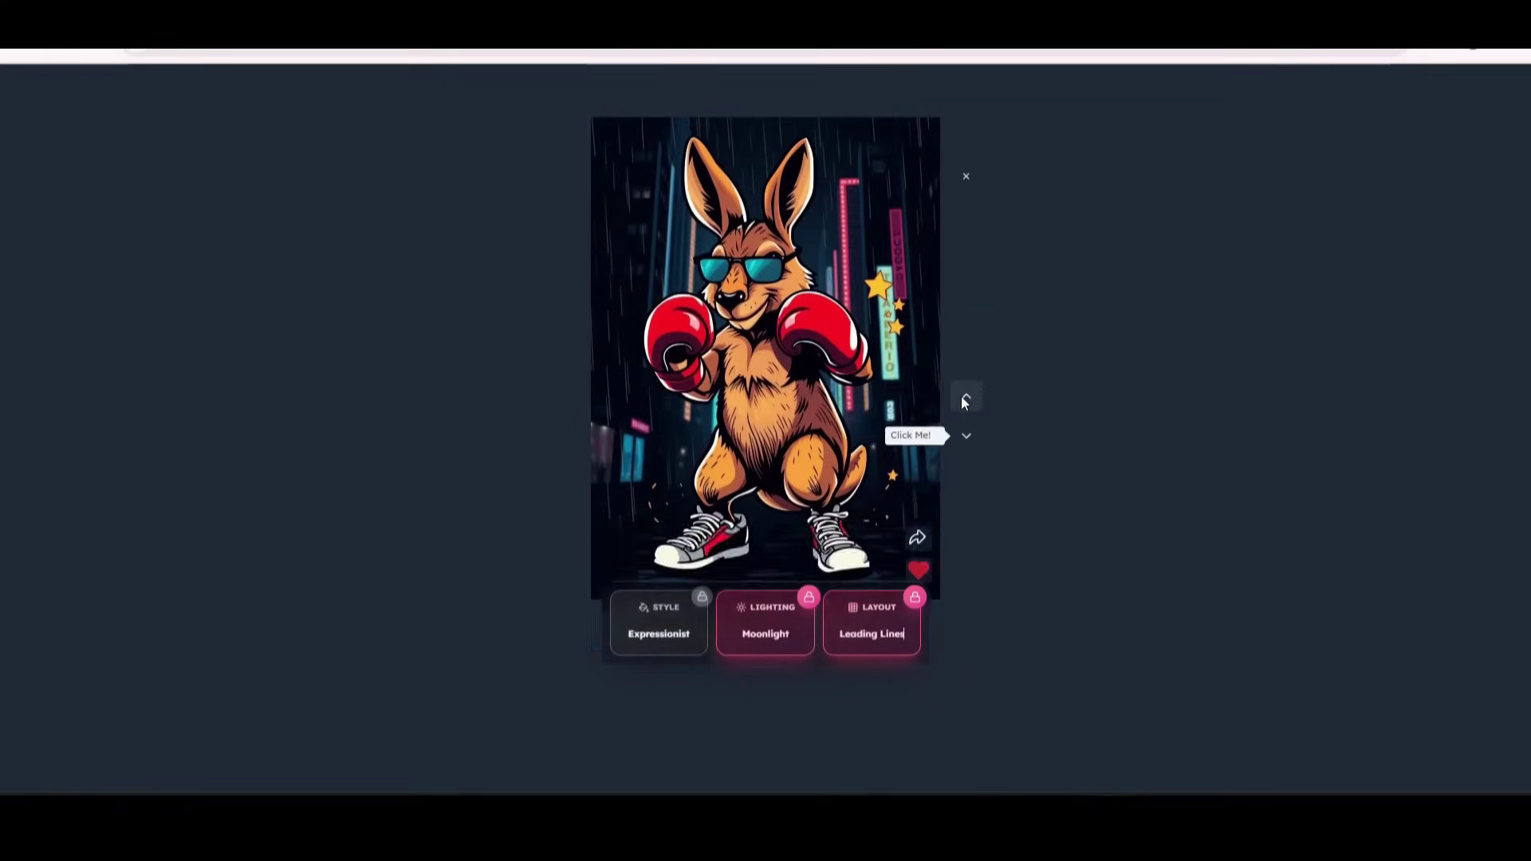
Toggle the kangaroo's style and lighting locks and advance to the next variation
click(695, 636)
click(786, 628)
click(670, 633)
click(968, 439)
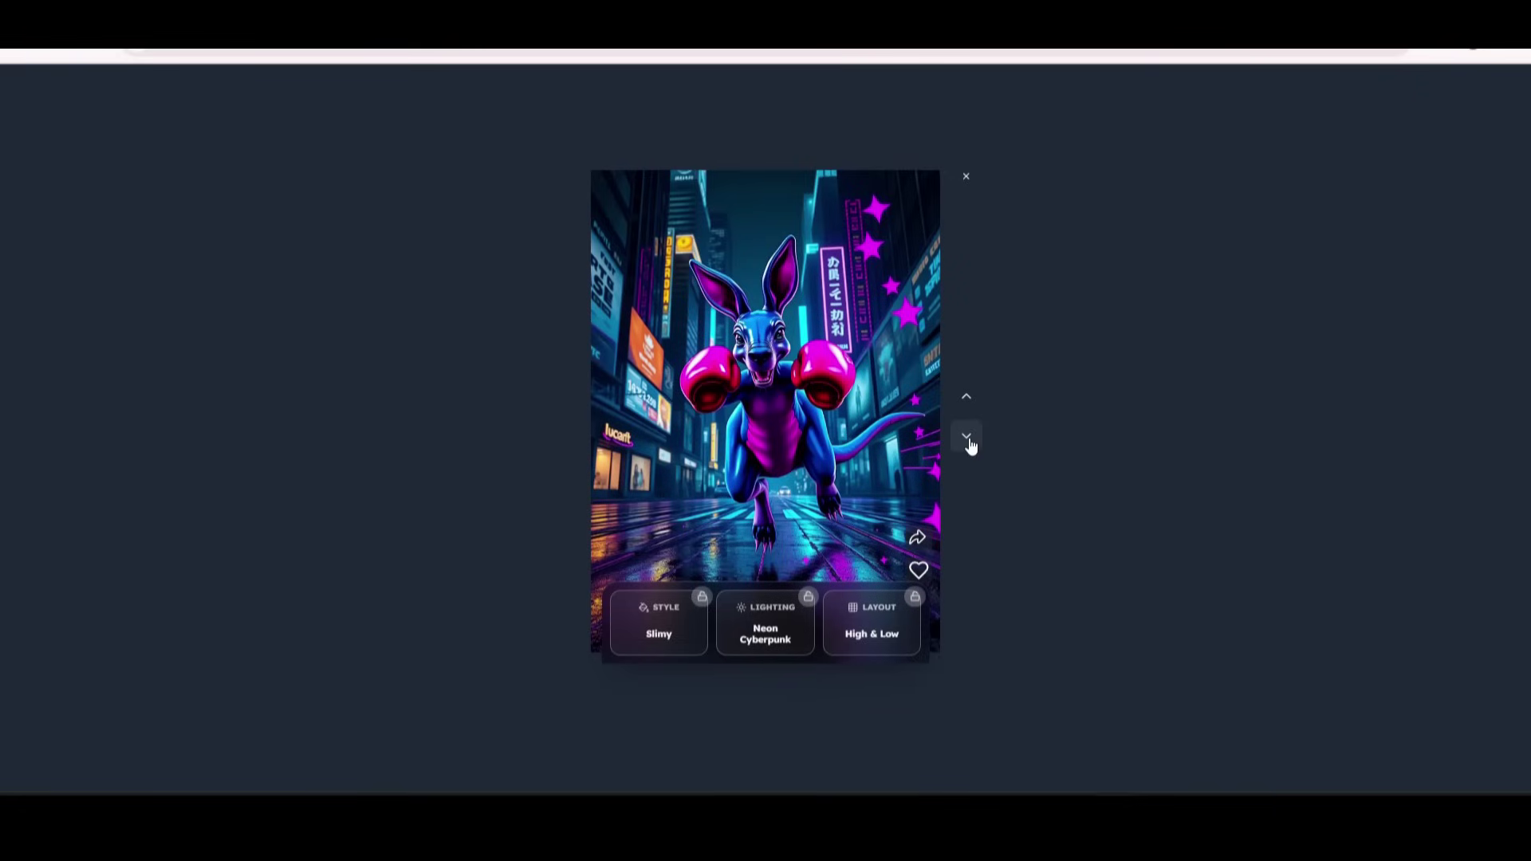
Generate further kangaroo variations, first locking the Neon Cyberpunk lighting and then also the Anime Cel Shading style
click(777, 641)
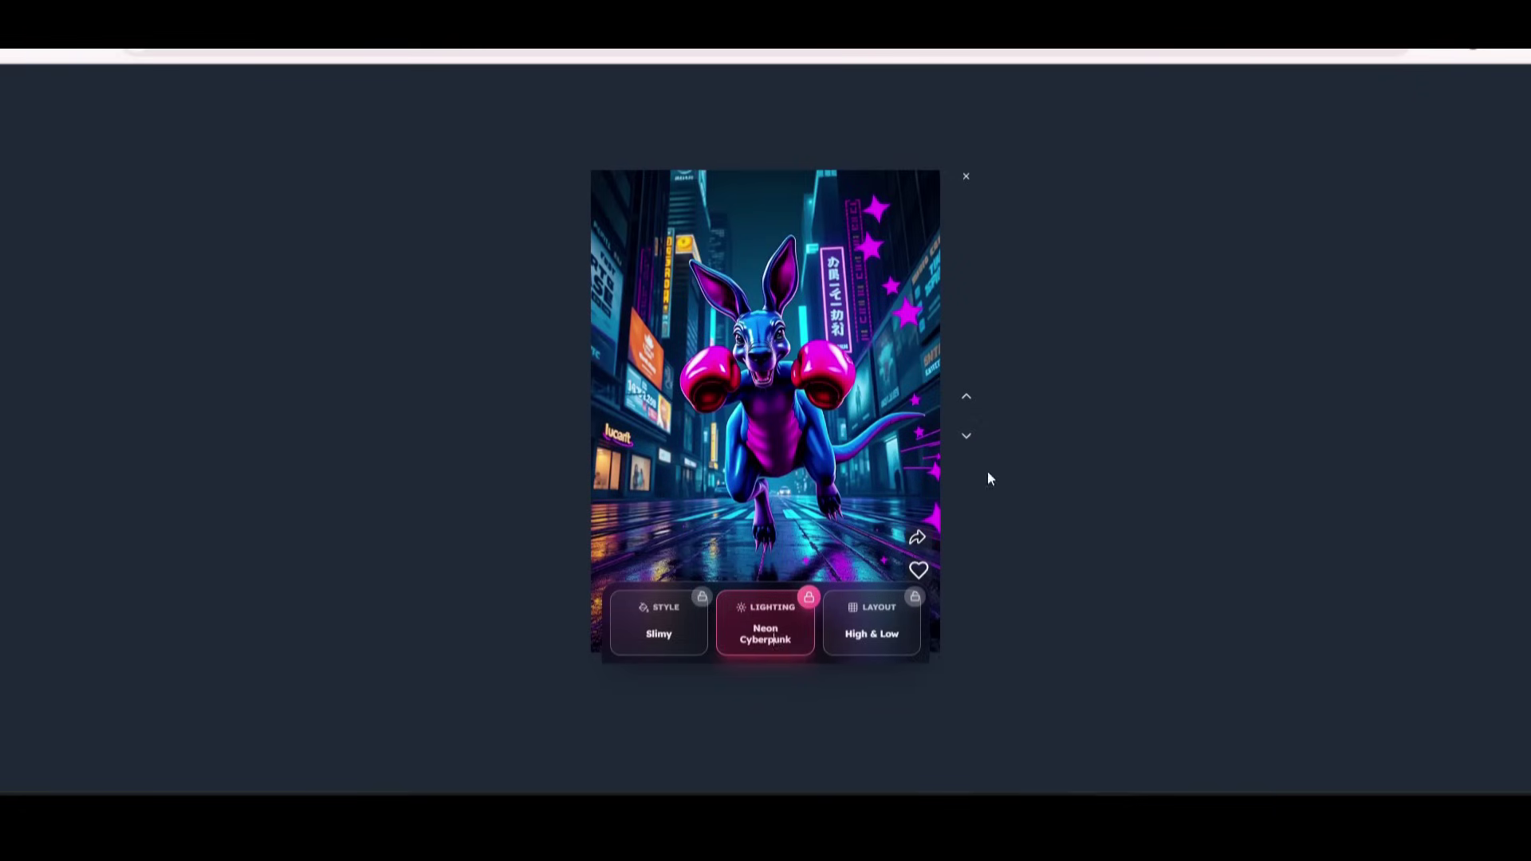
click(966, 440)
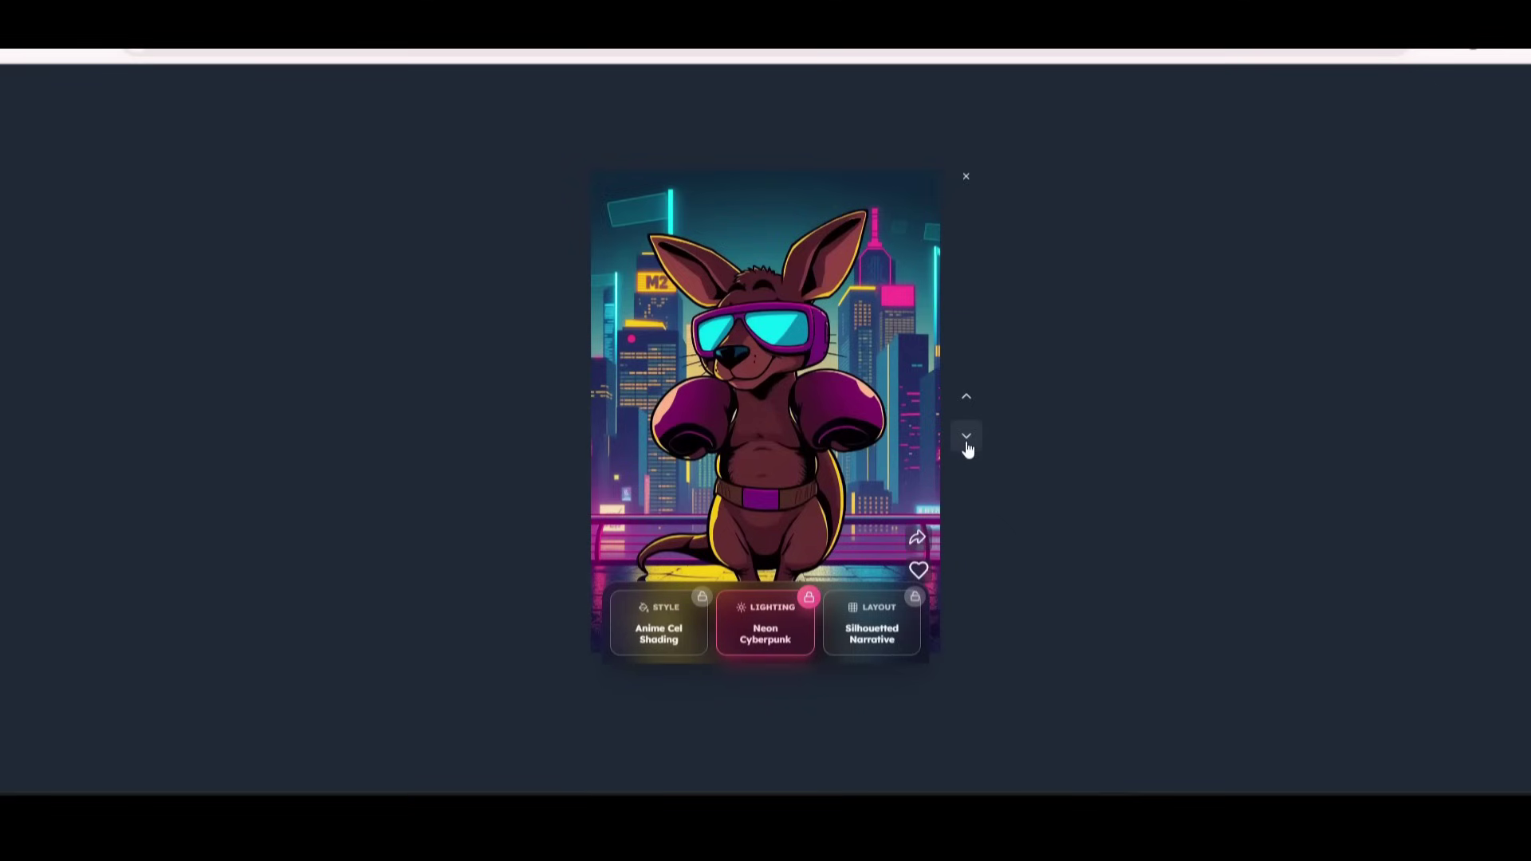
click(666, 642)
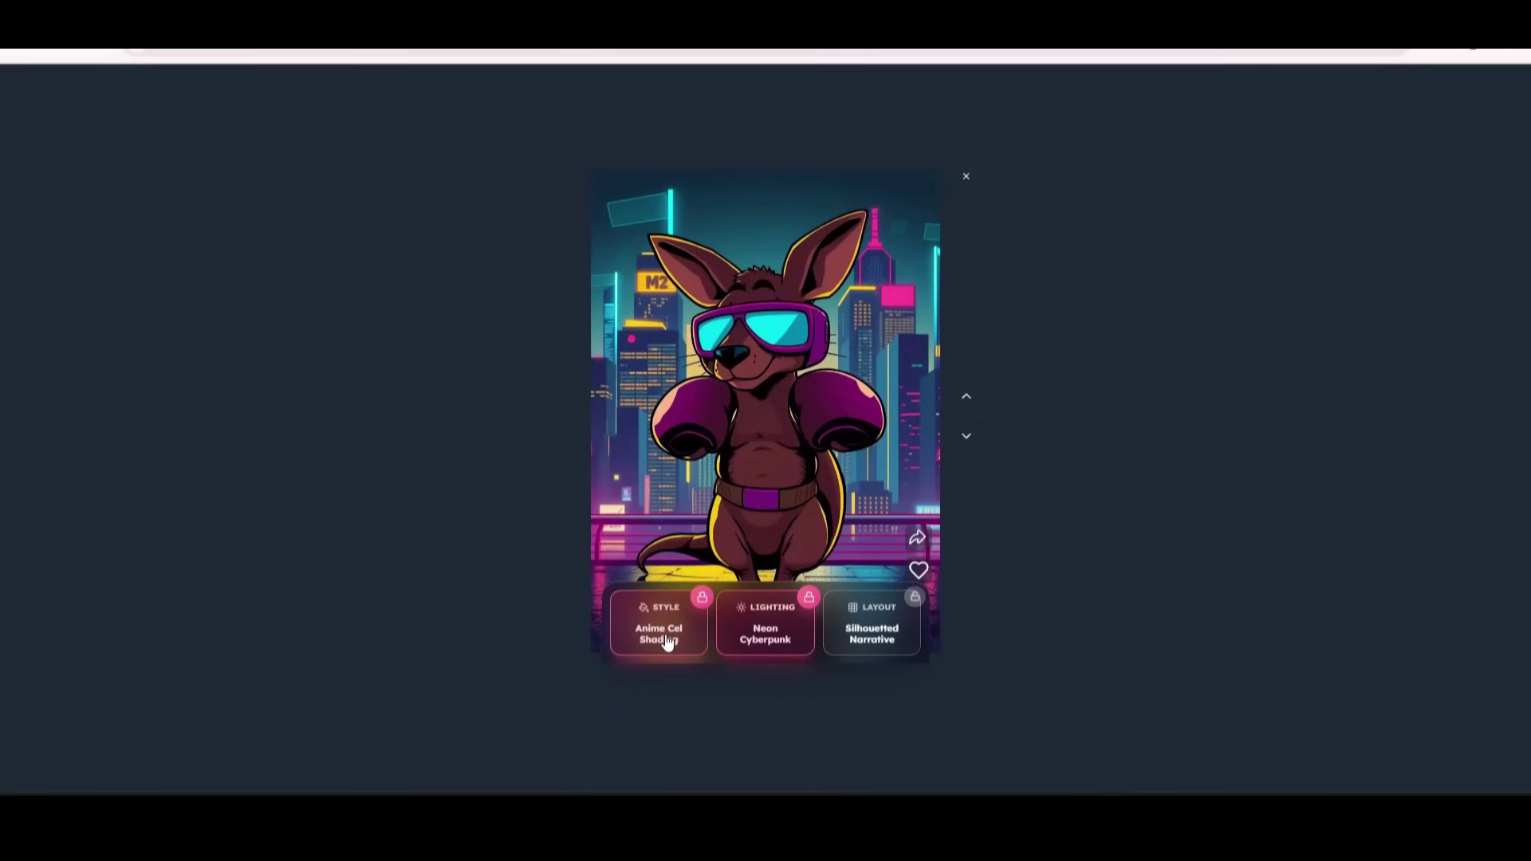
click(976, 442)
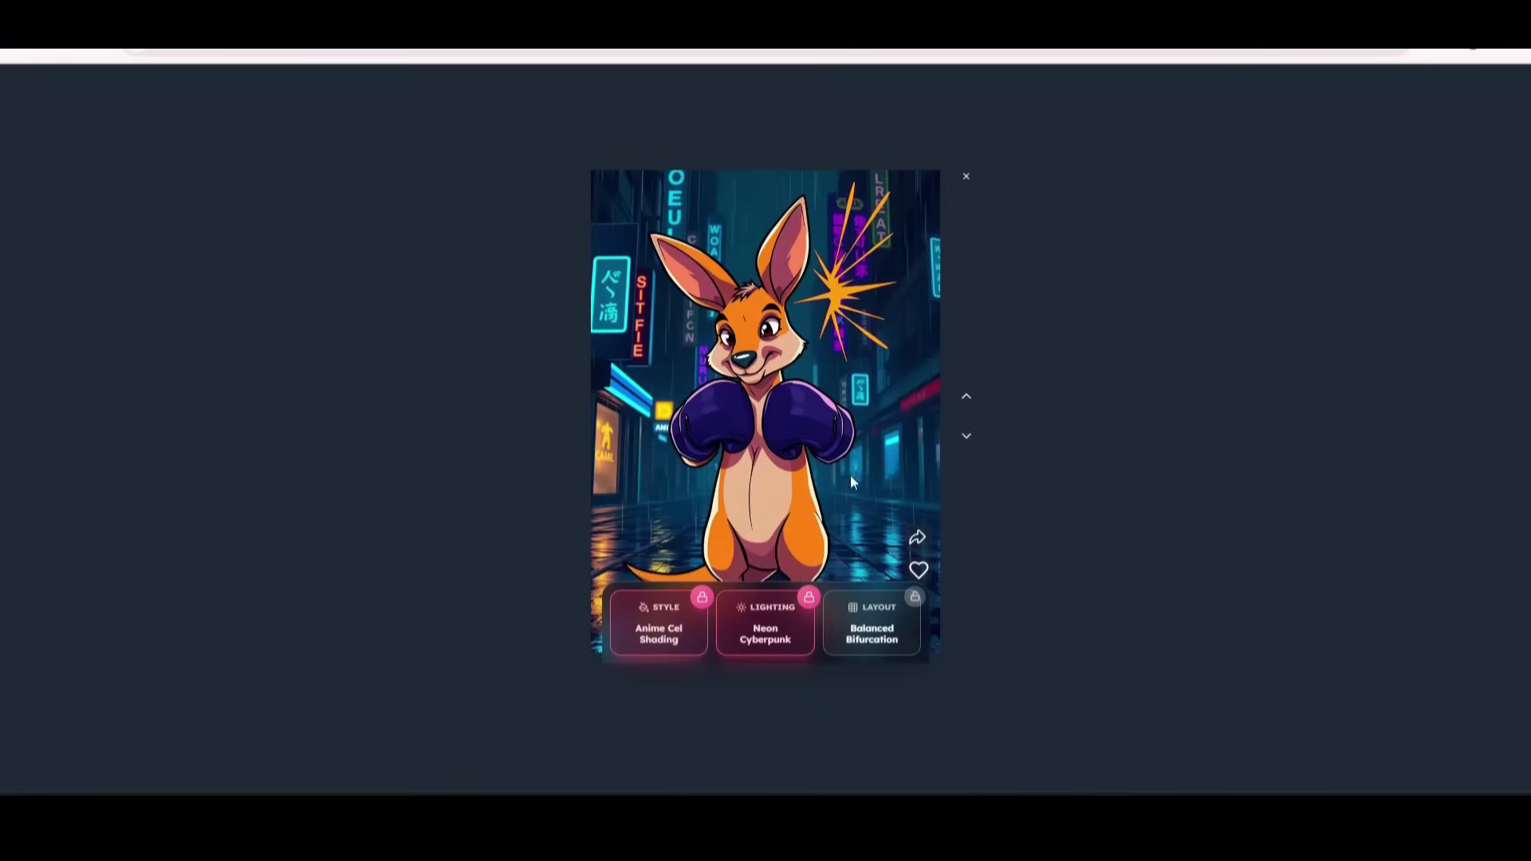
View the sharing options for the orange kangaroo variation and close them
click(922, 531)
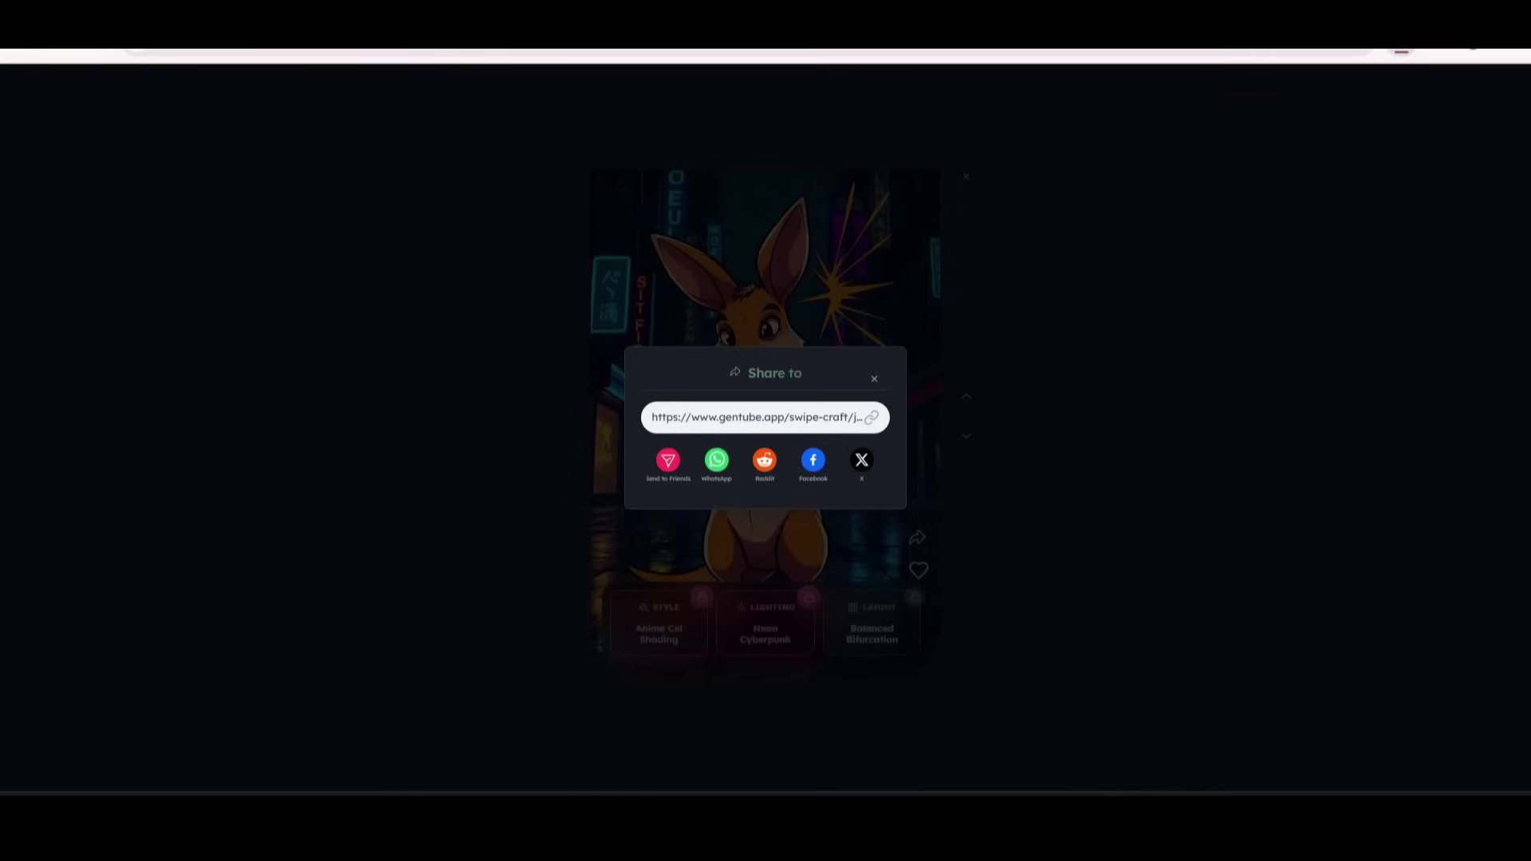
click(874, 378)
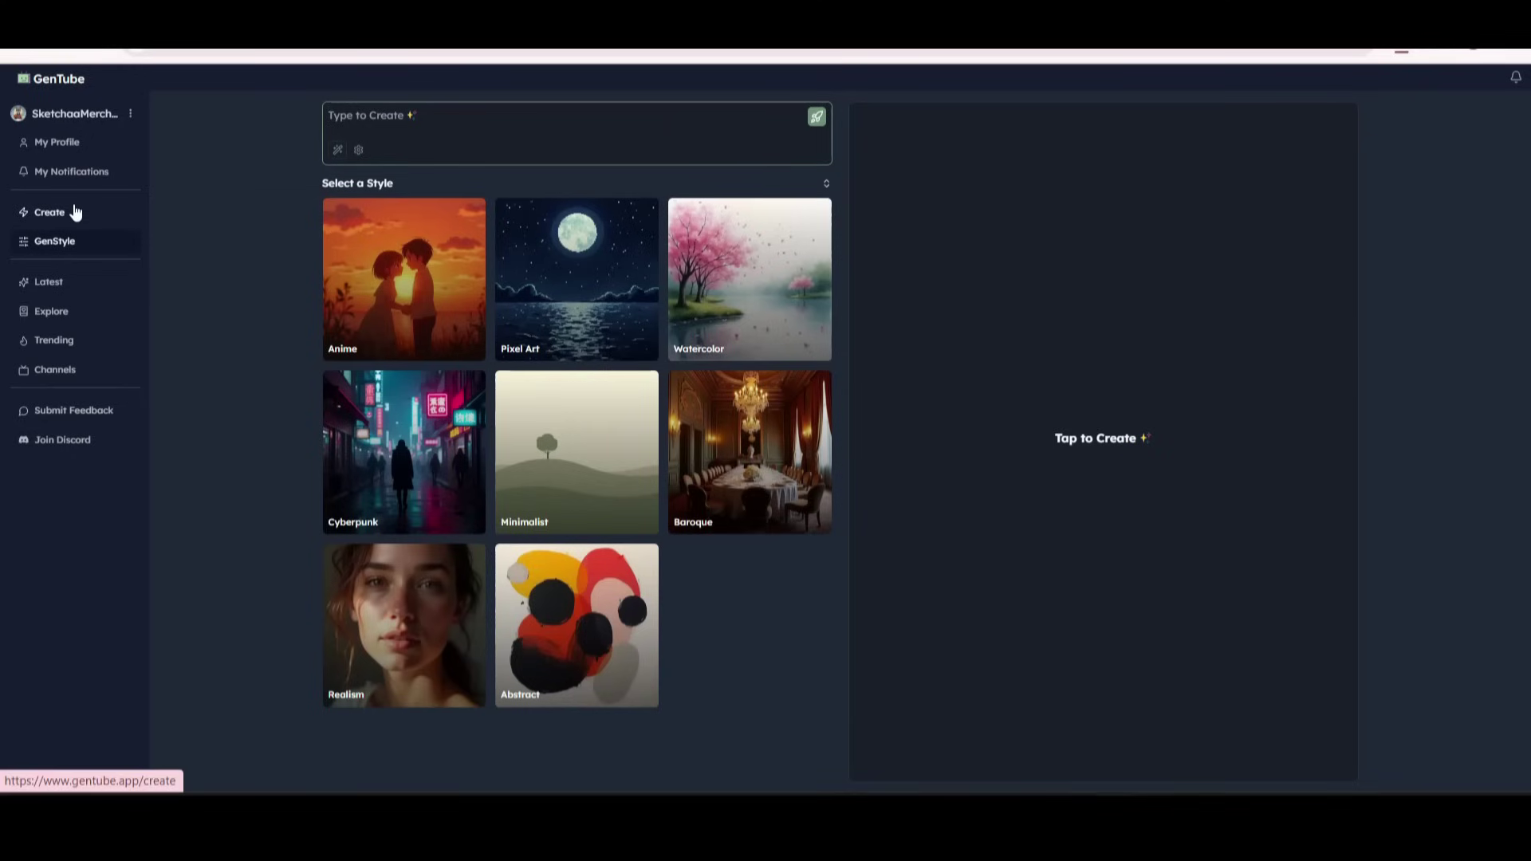
Look at the Latest feed, and view the boxing kangaroo in teal shorts from the profile's own creations
click(50, 283)
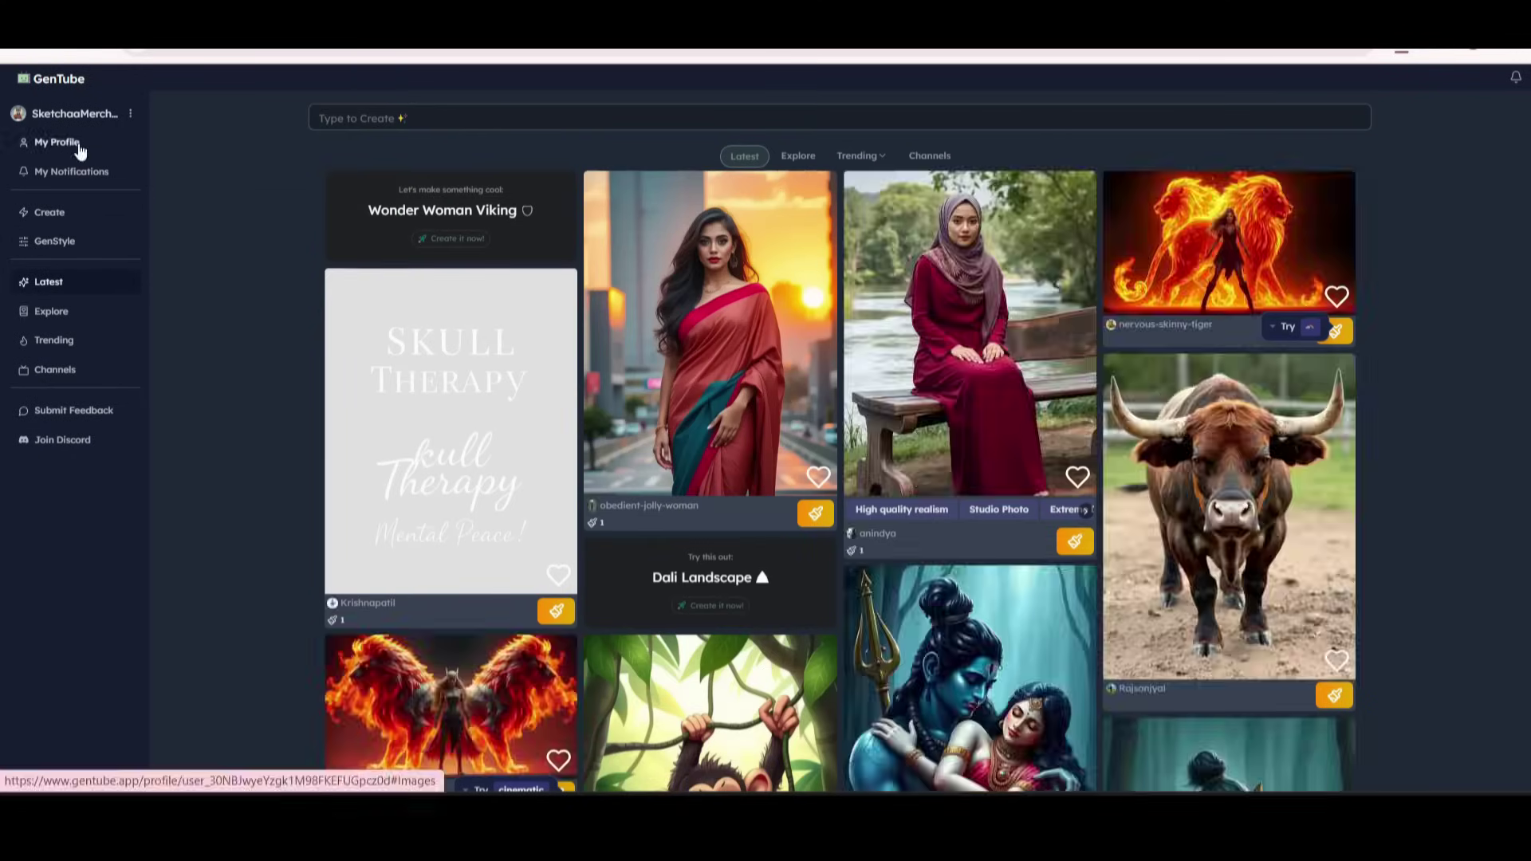
click(83, 147)
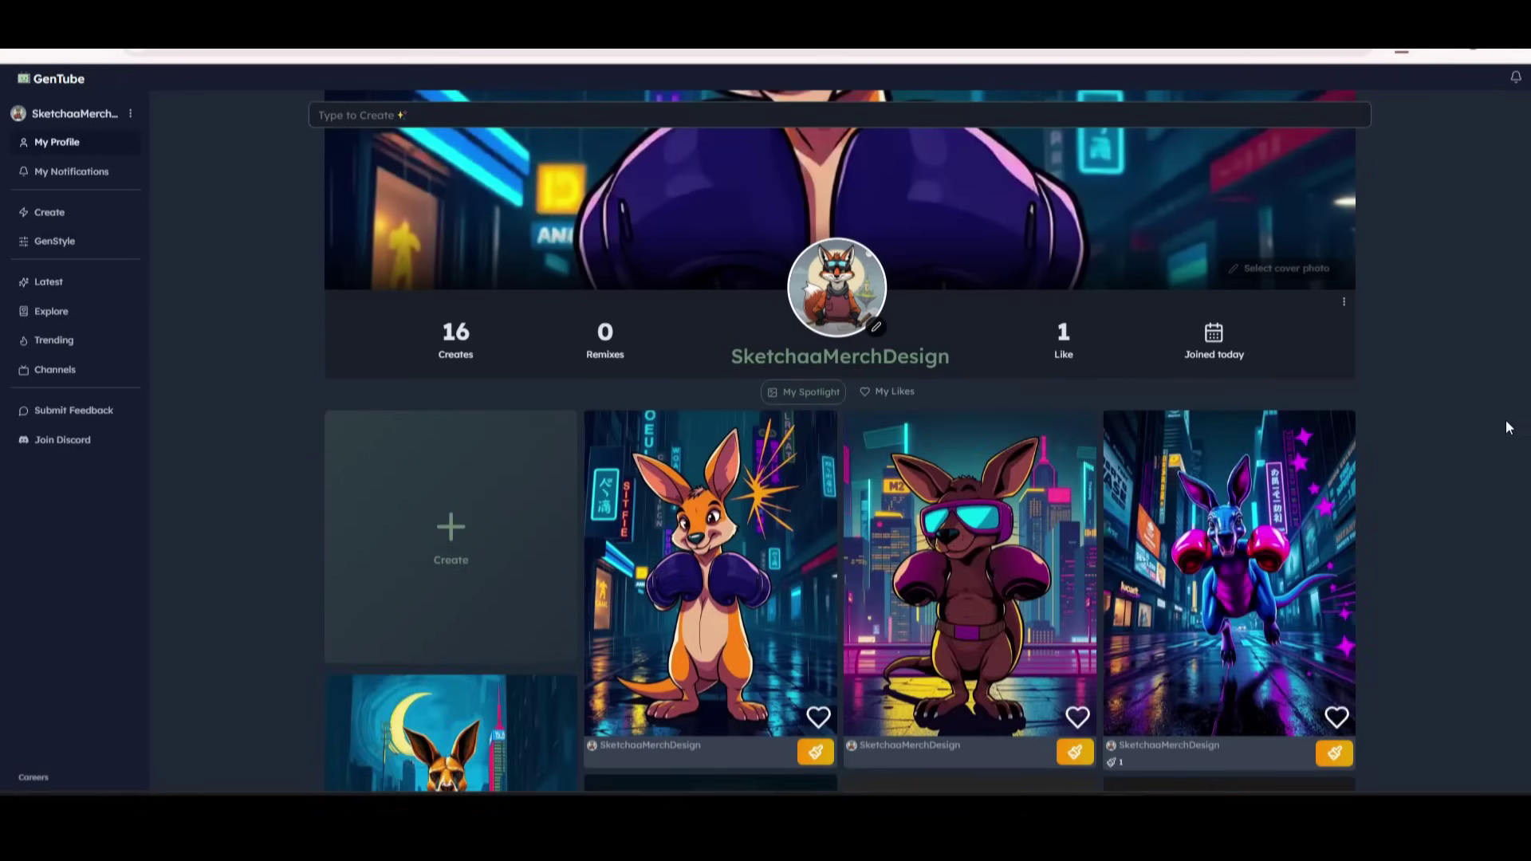
scroll(1509, 439, down, 10)
click(761, 362)
click(948, 168)
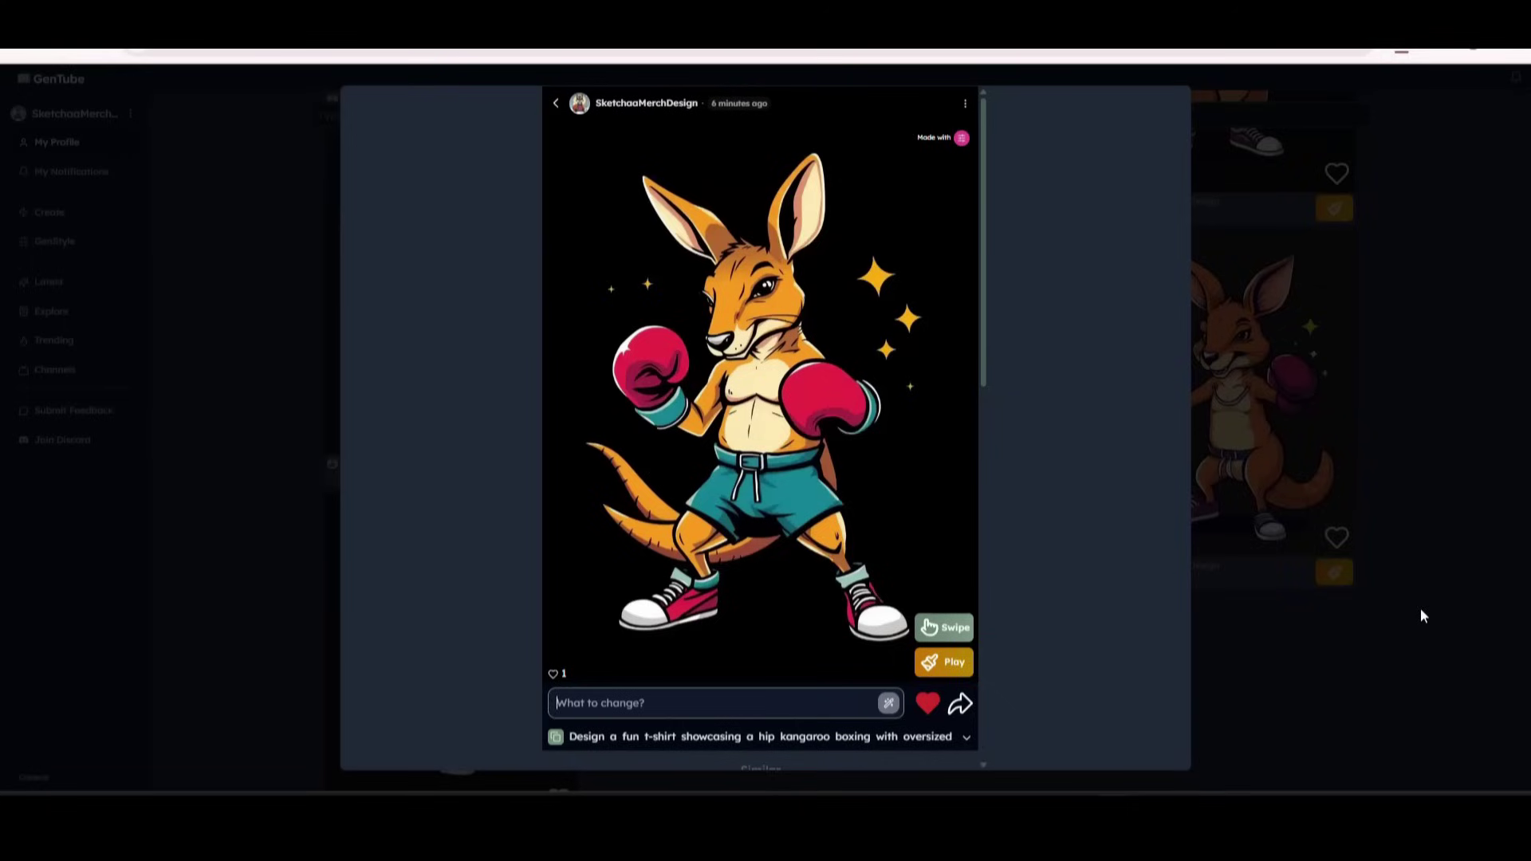
Refine the boxing kangaroo with the change prompts "wearing a hoodie" and "one tail only"
text(wearing a hoodie)
key(Return)
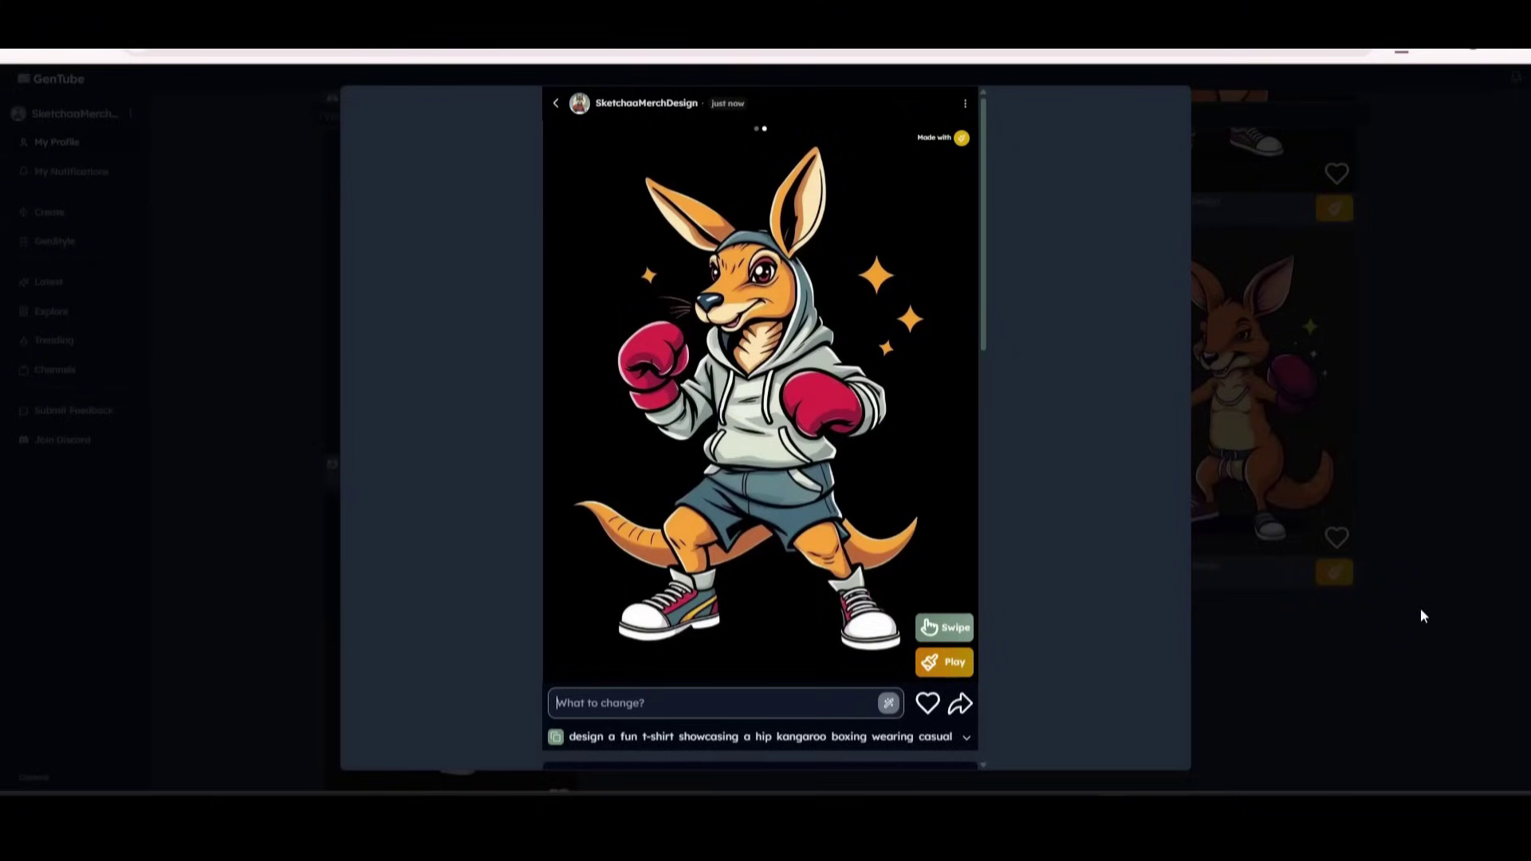
text(one tail only)
key(Return)
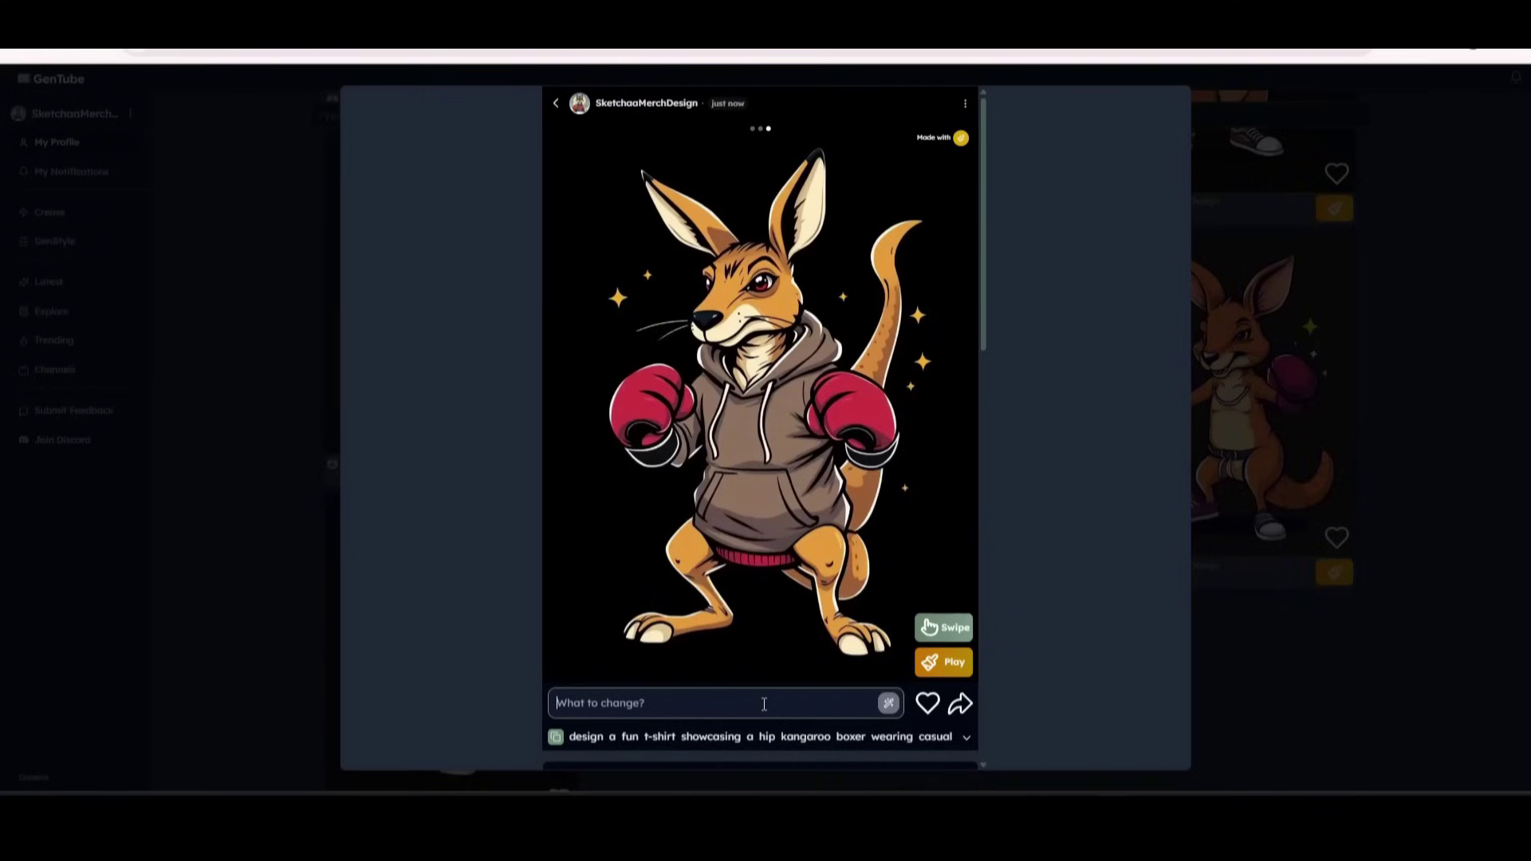
Refine the hoodie kangaroo with a change prompt to add sport shoes
text(addand s)
key(BackSpace)
key(BackSpace)
key(BackSpace)
key(BackSpace)
key(BackSpace)
text(sport shoes)
key(Return)
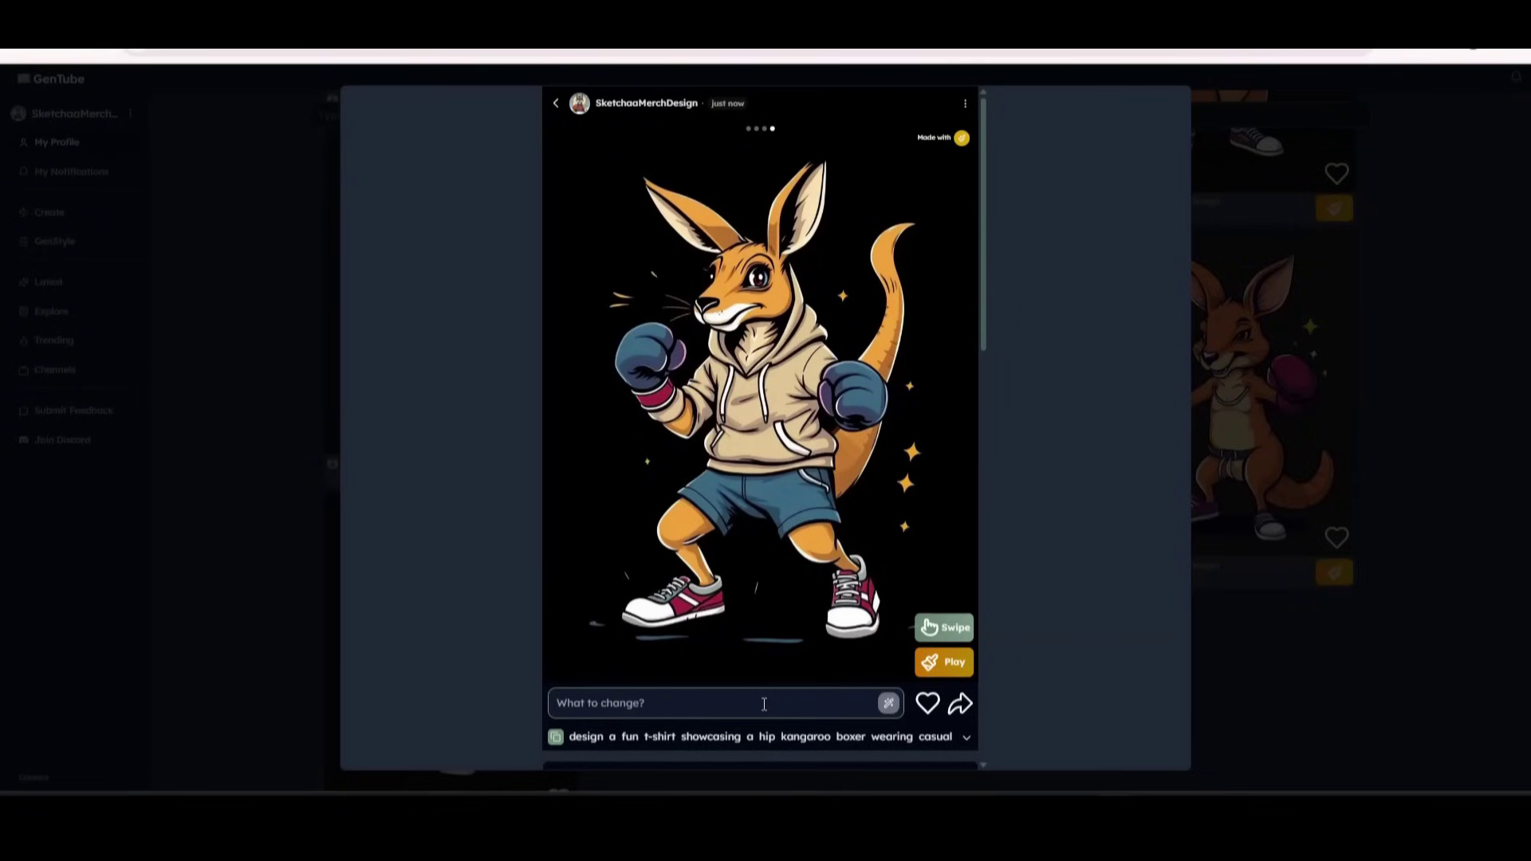
View the swipe variation options for the hoodie kangaroo, including the Metallic style, and close them
click(764, 704)
click(955, 630)
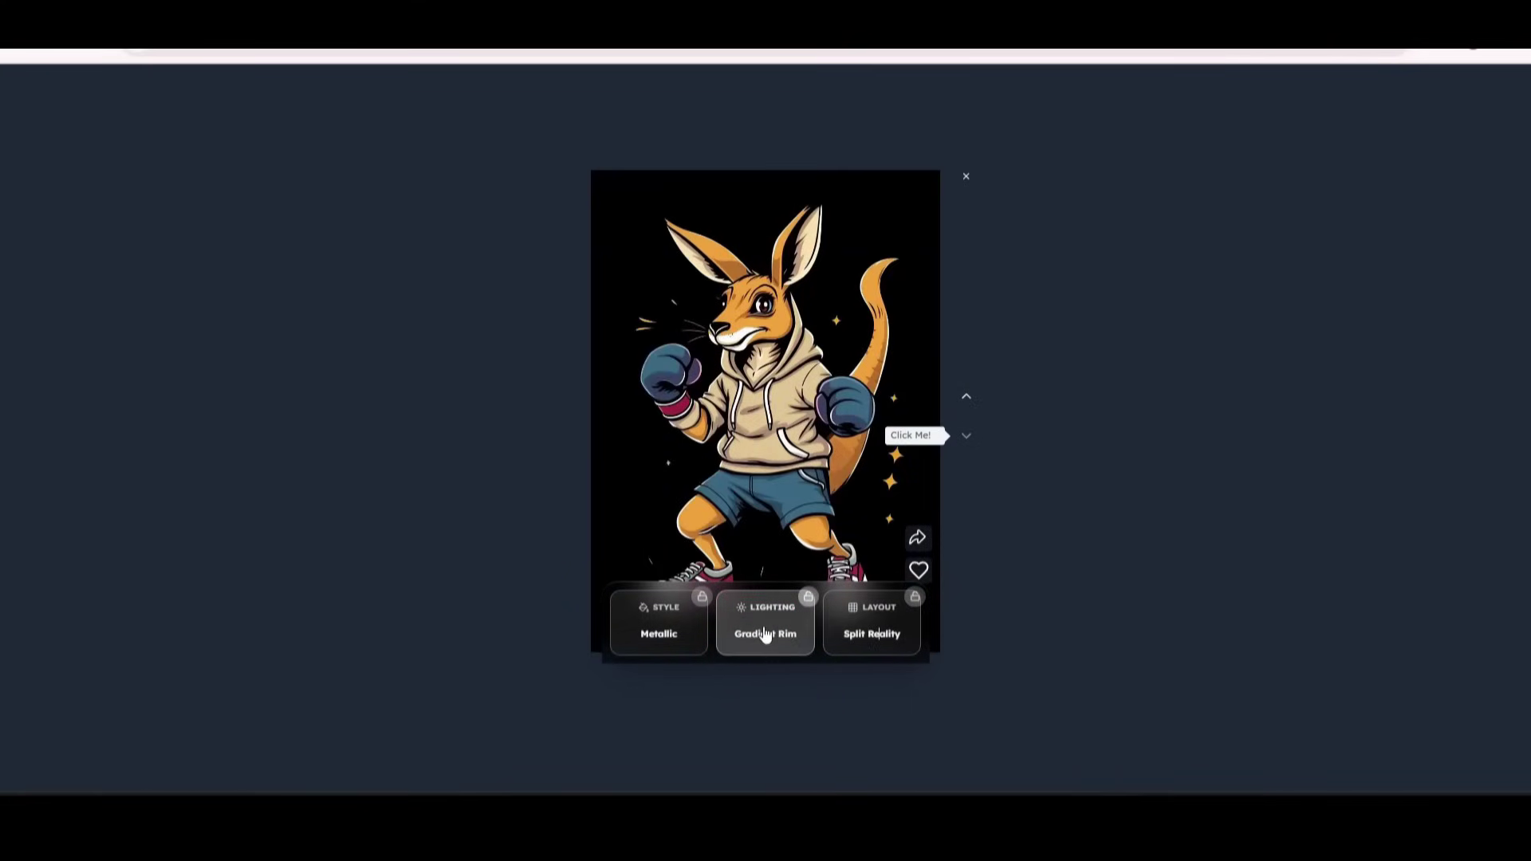
click(660, 630)
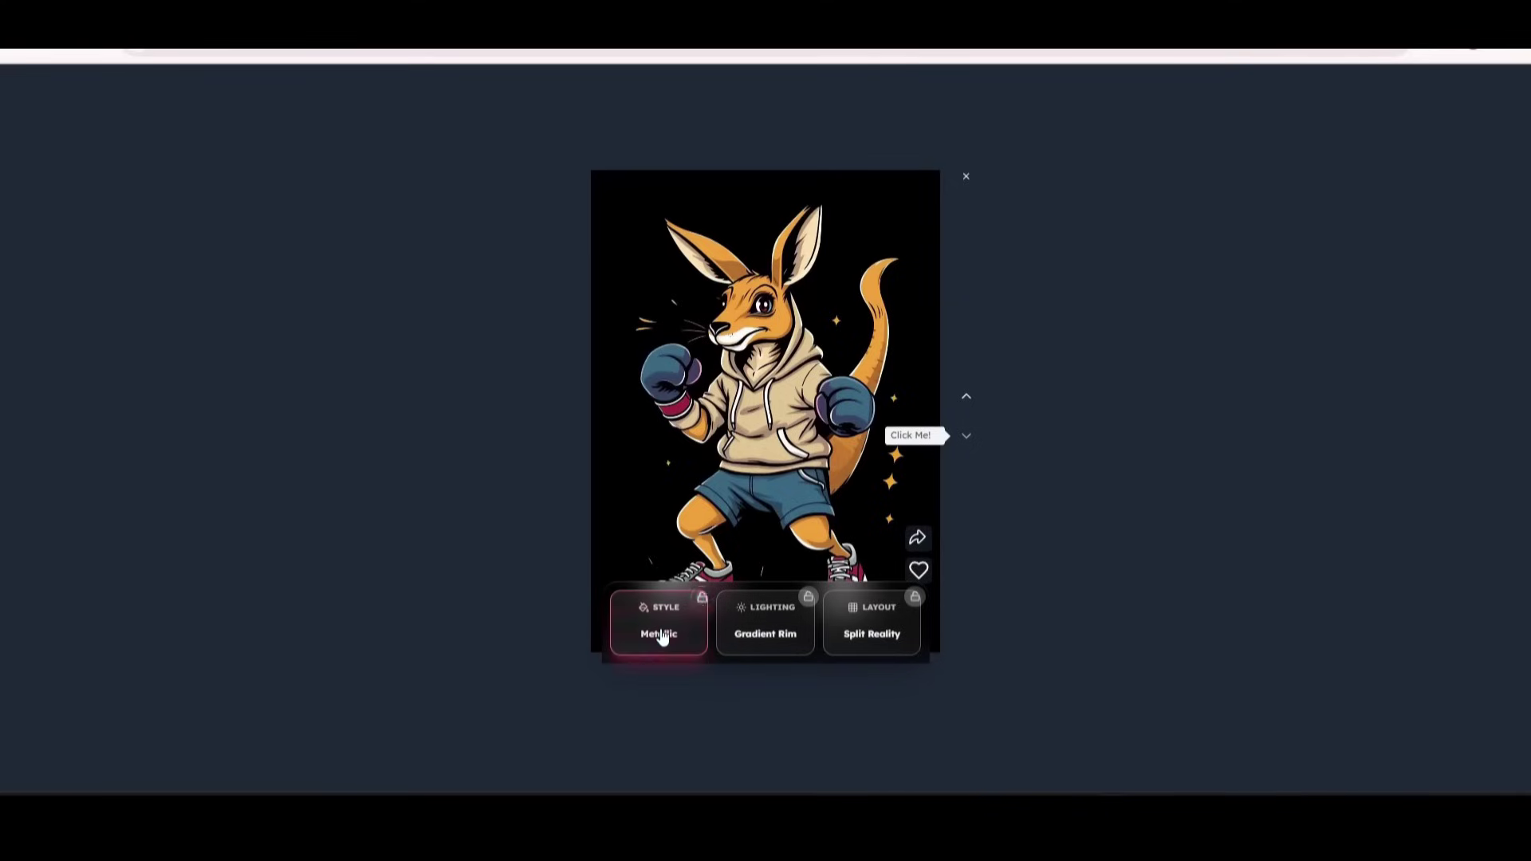
click(965, 179)
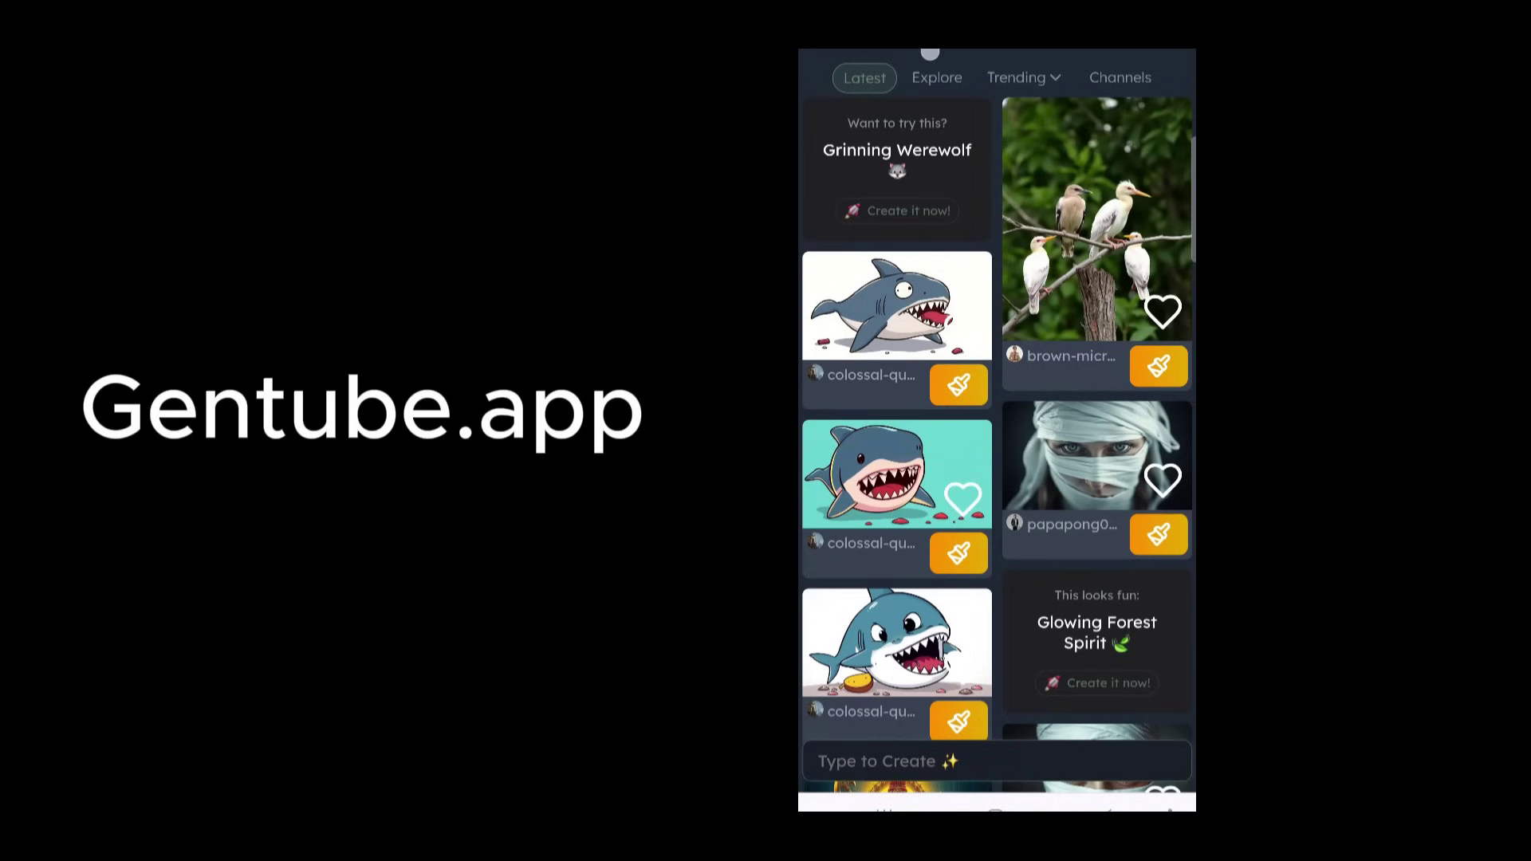
Switch to the mobile version of GenTube, open the own profile and look through its creations
click(1177, 48)
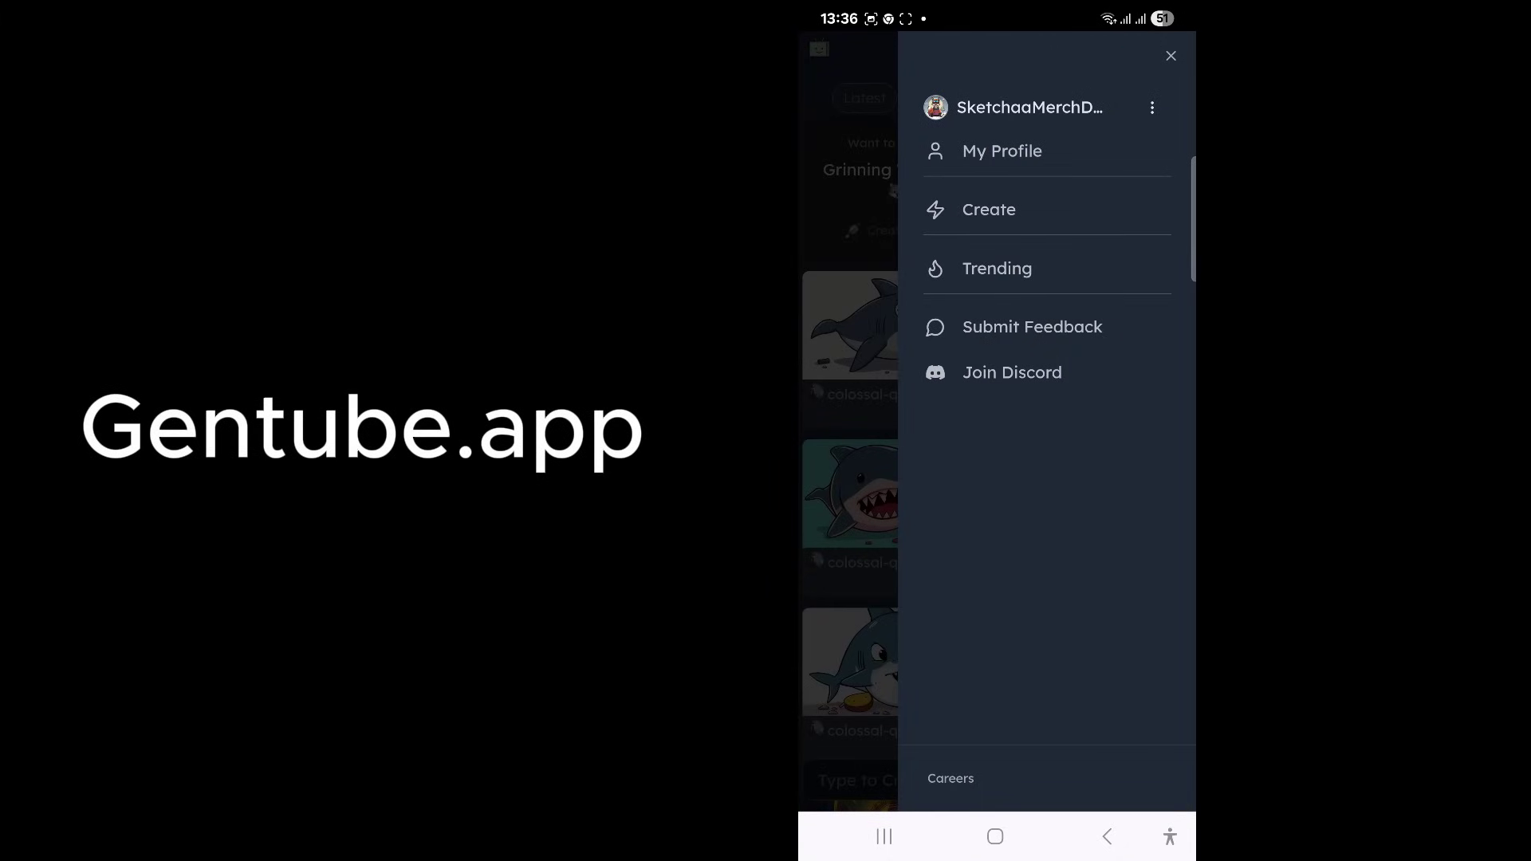
click(1170, 55)
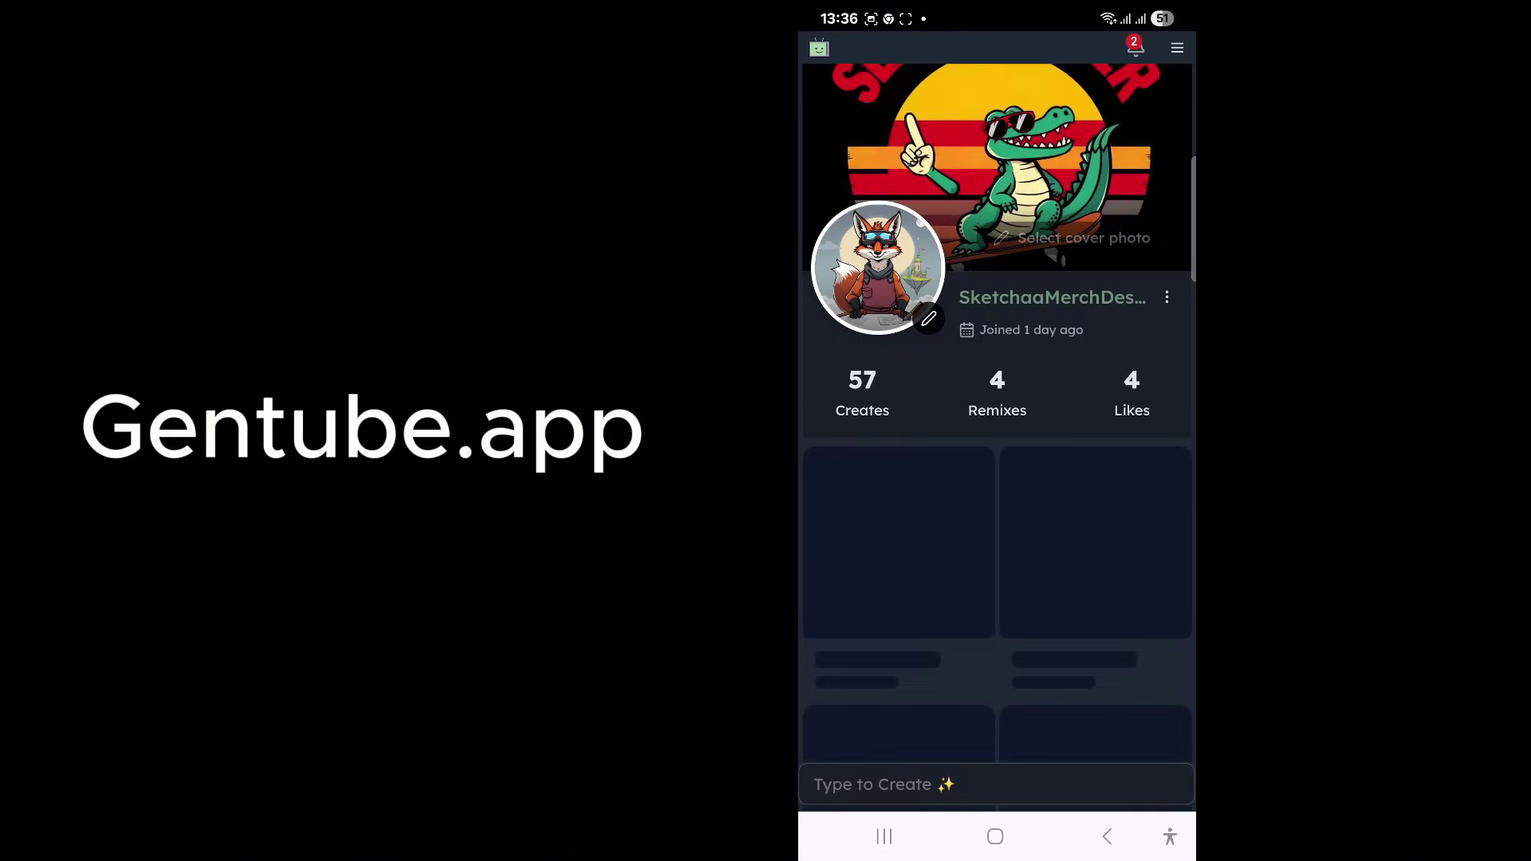
scroll(997, 438, down, 5)
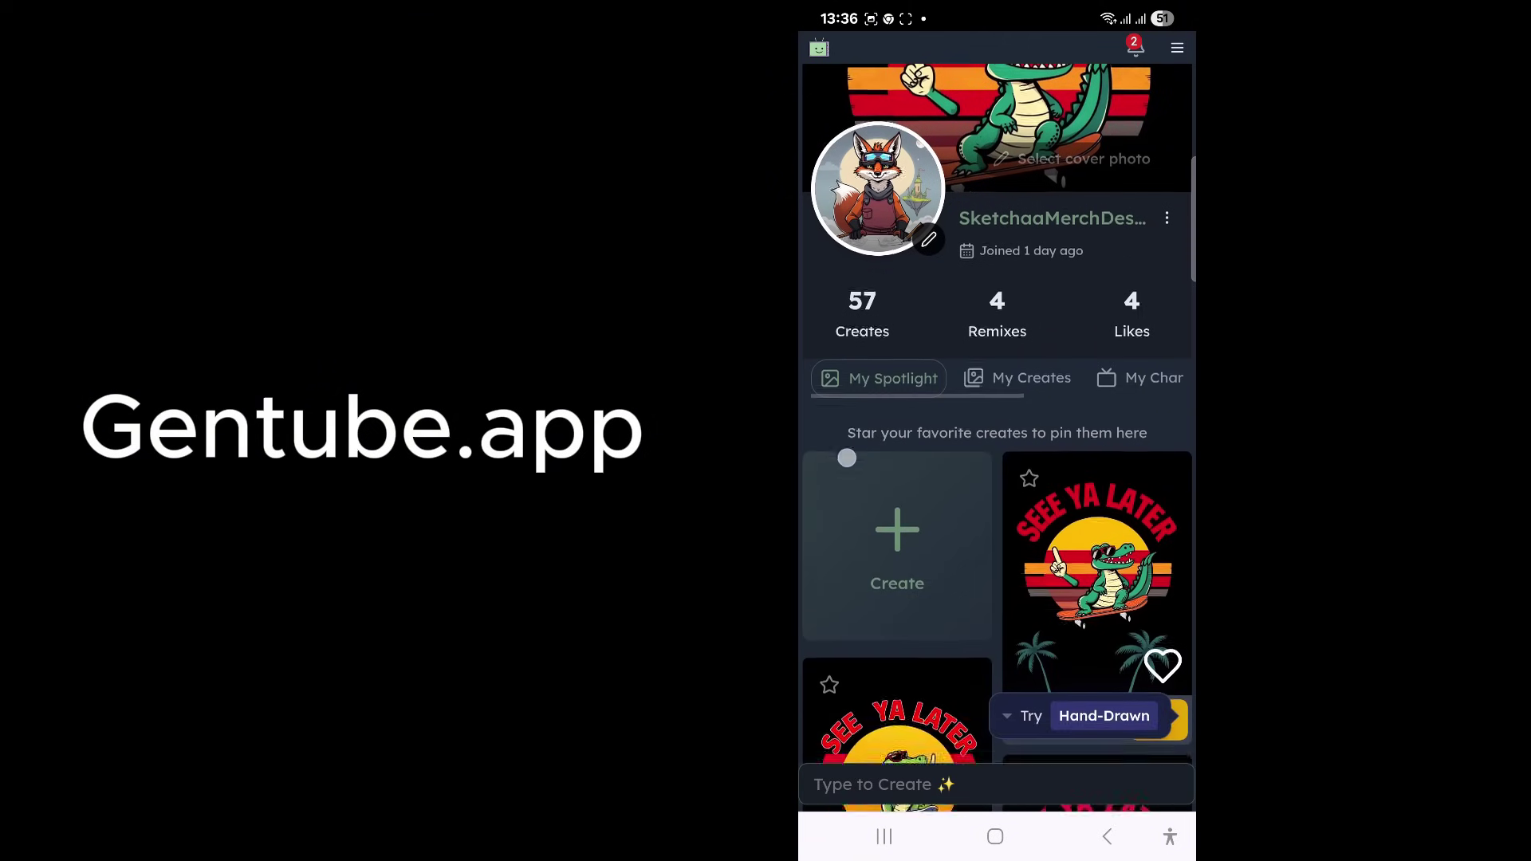
scroll(868, 476, down, 9)
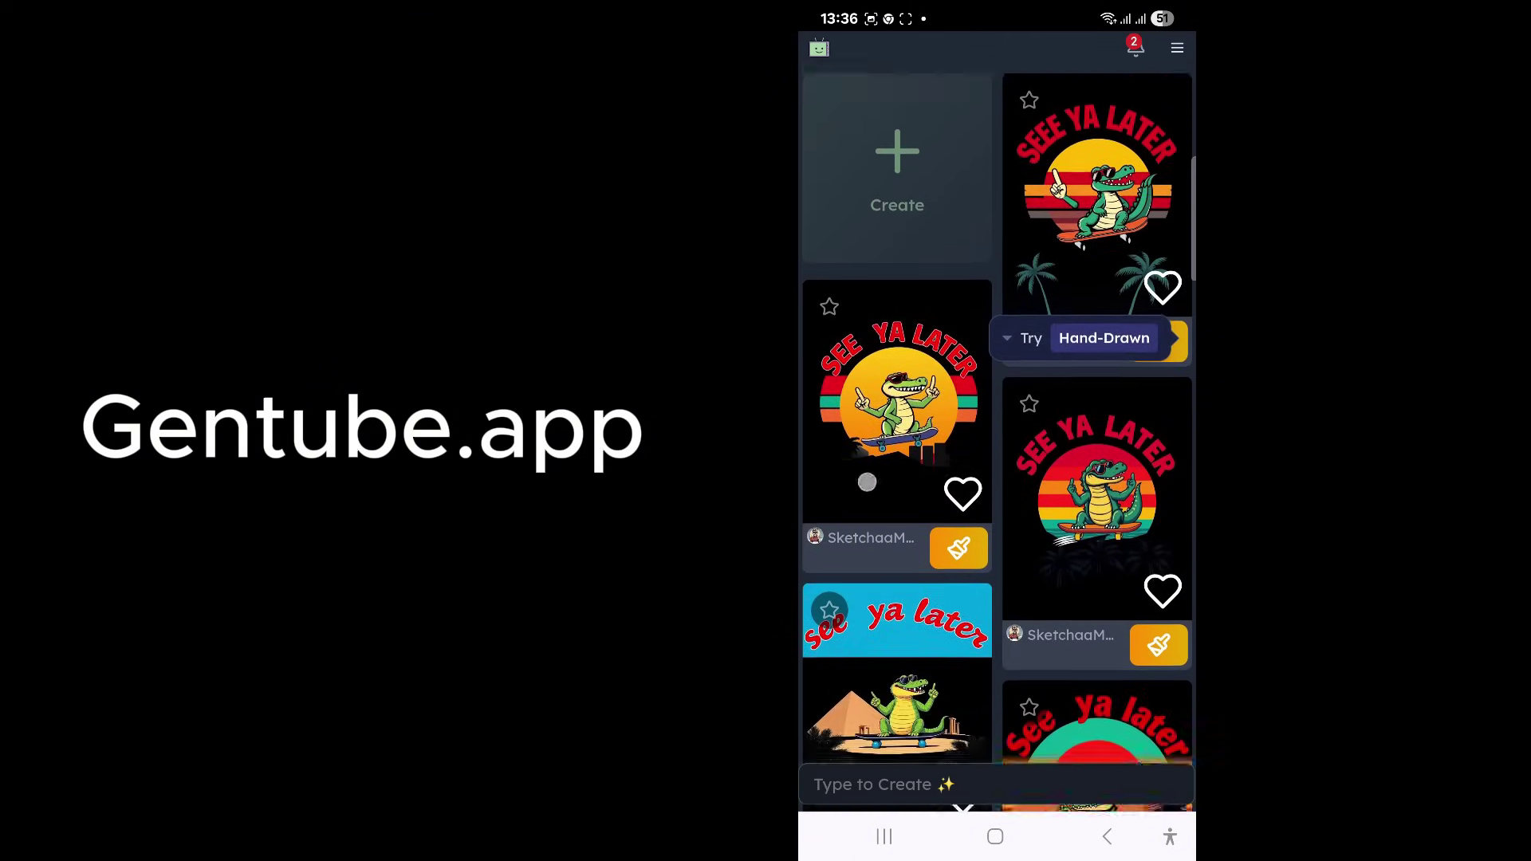
scroll(868, 476, down, 10)
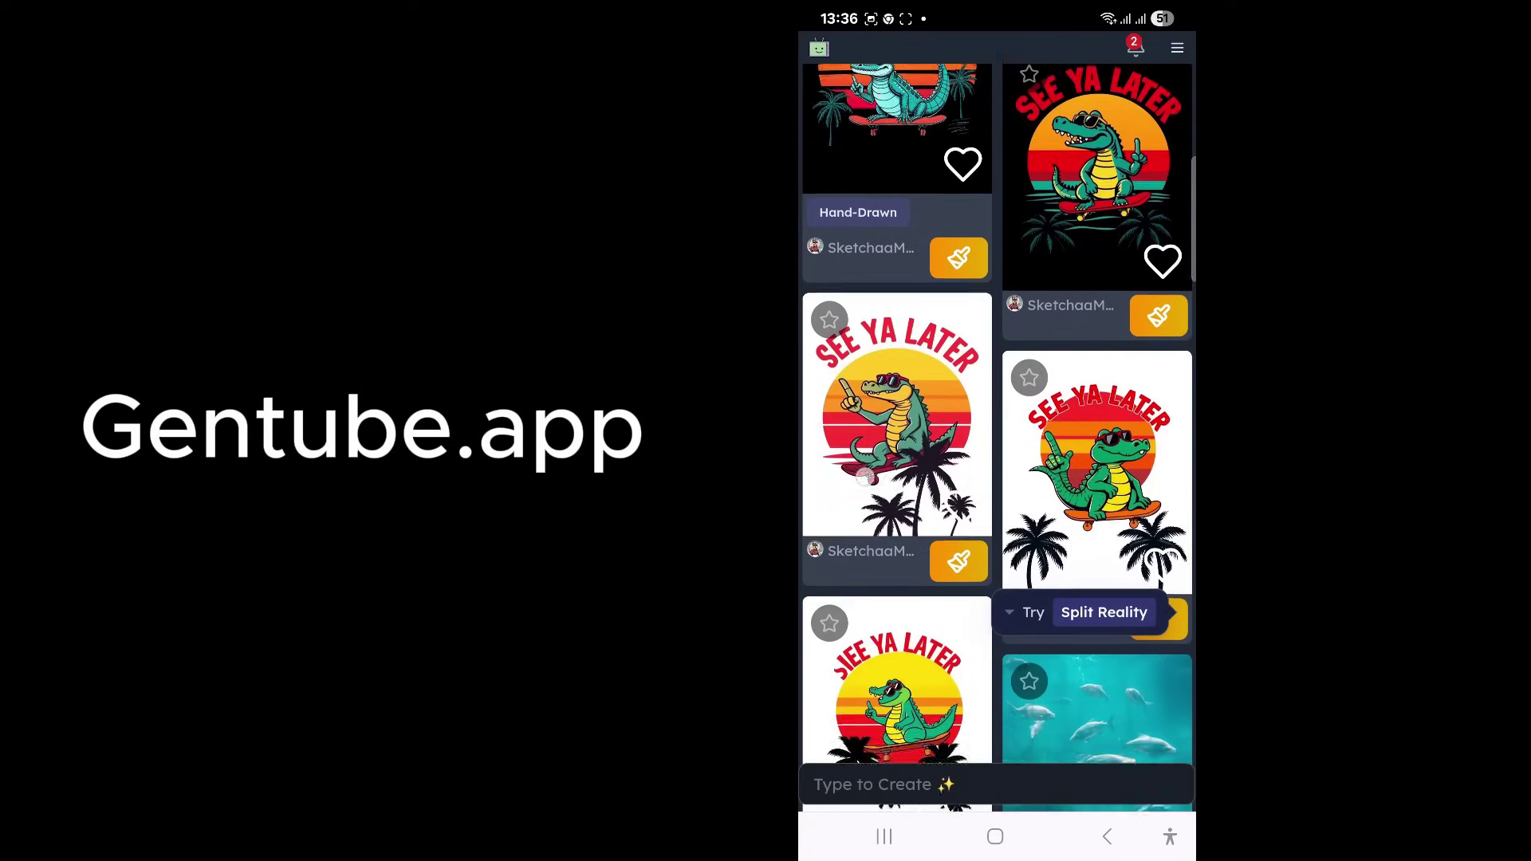
scroll(861, 508, down, 7)
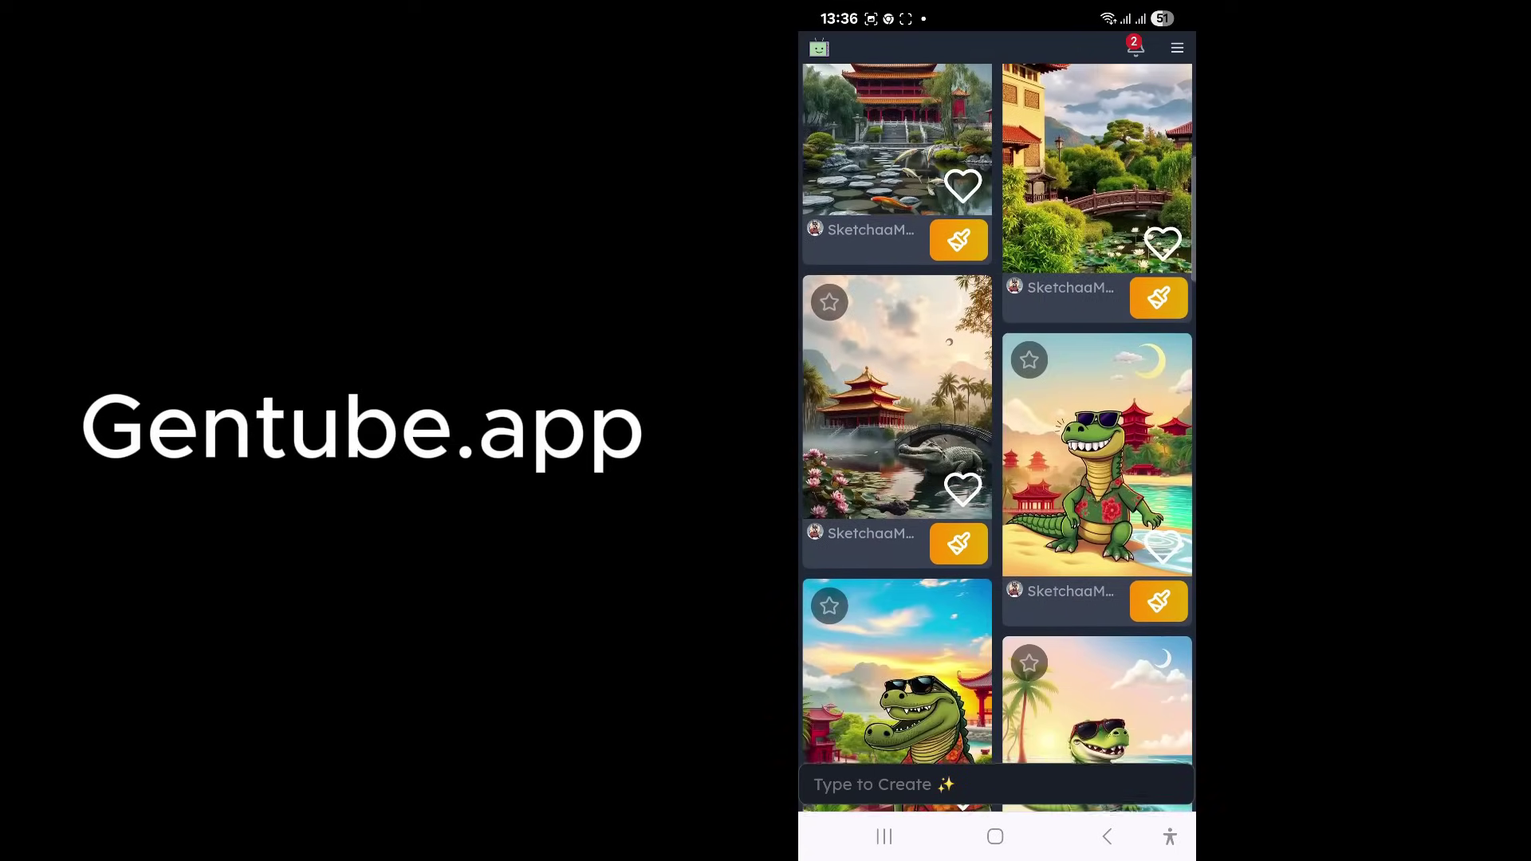
scroll(996, 414, down, 10)
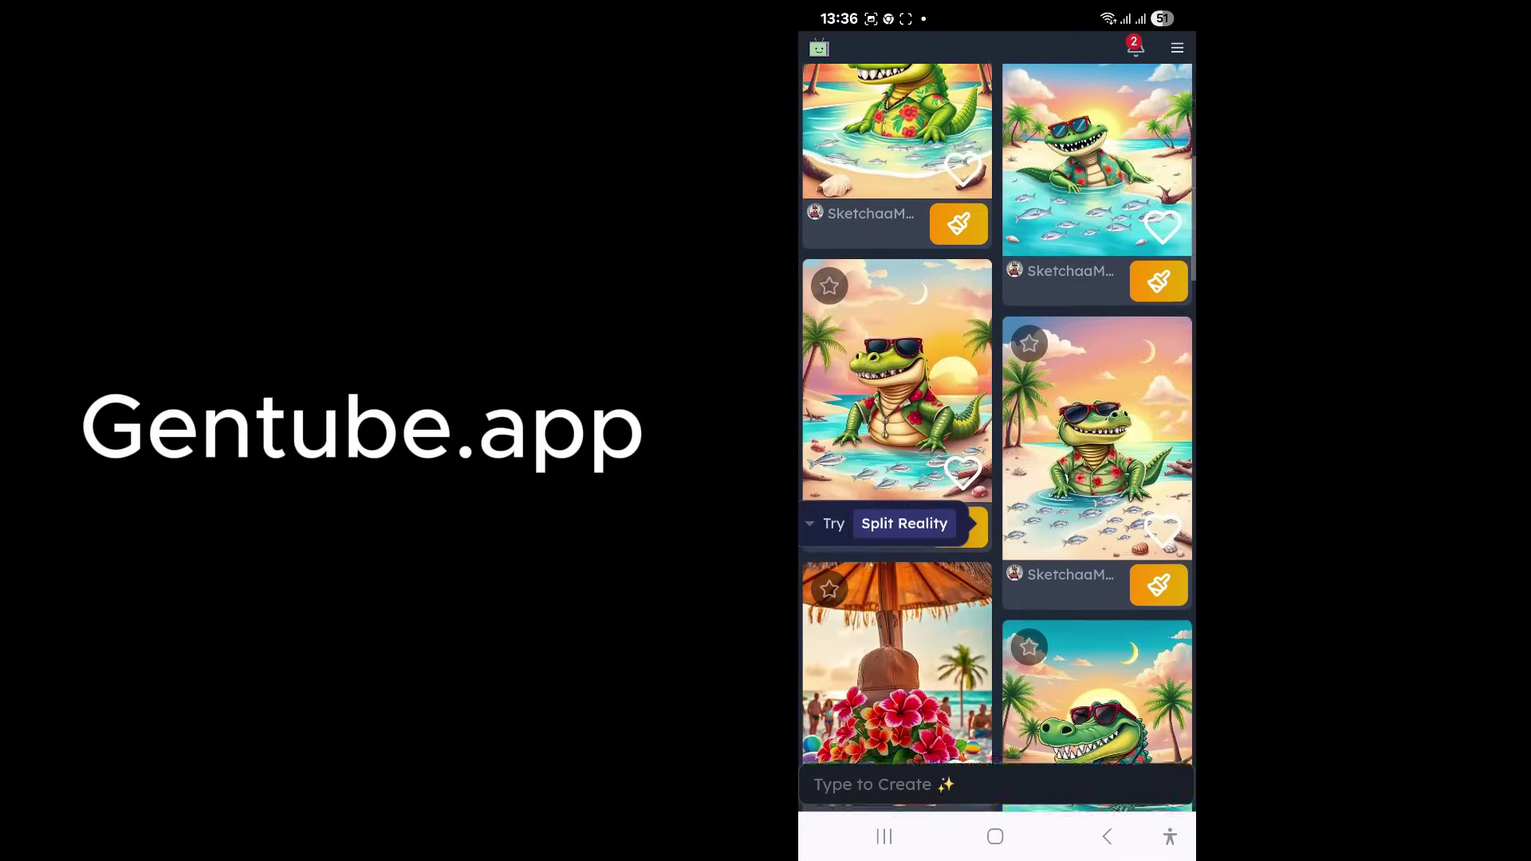
scroll(997, 415, up, 15)
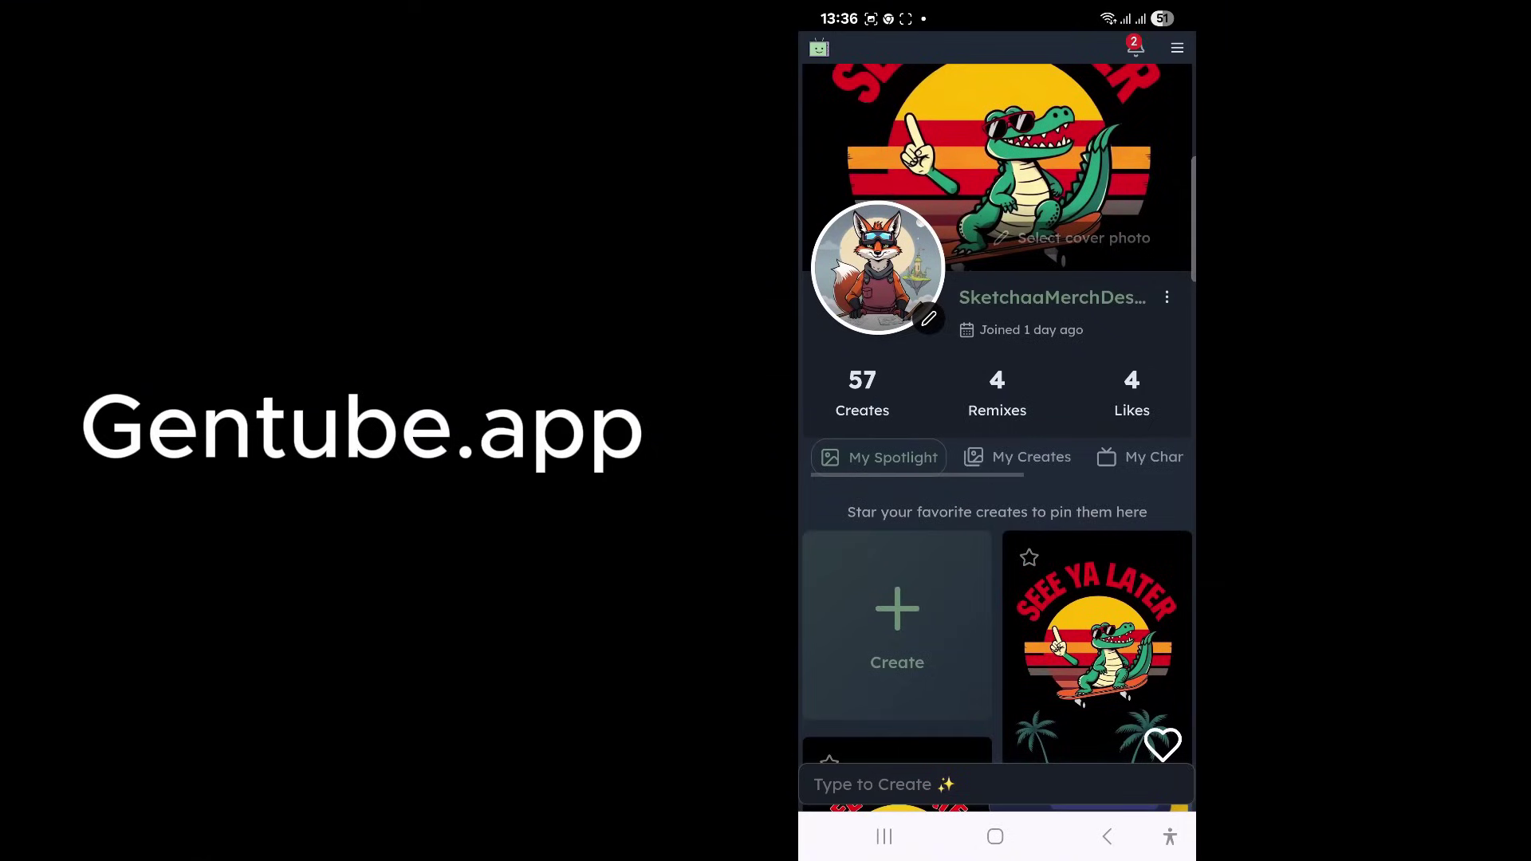
Open the Create page on the phone and show the prompt blocks below the preview
click(1177, 48)
click(997, 784)
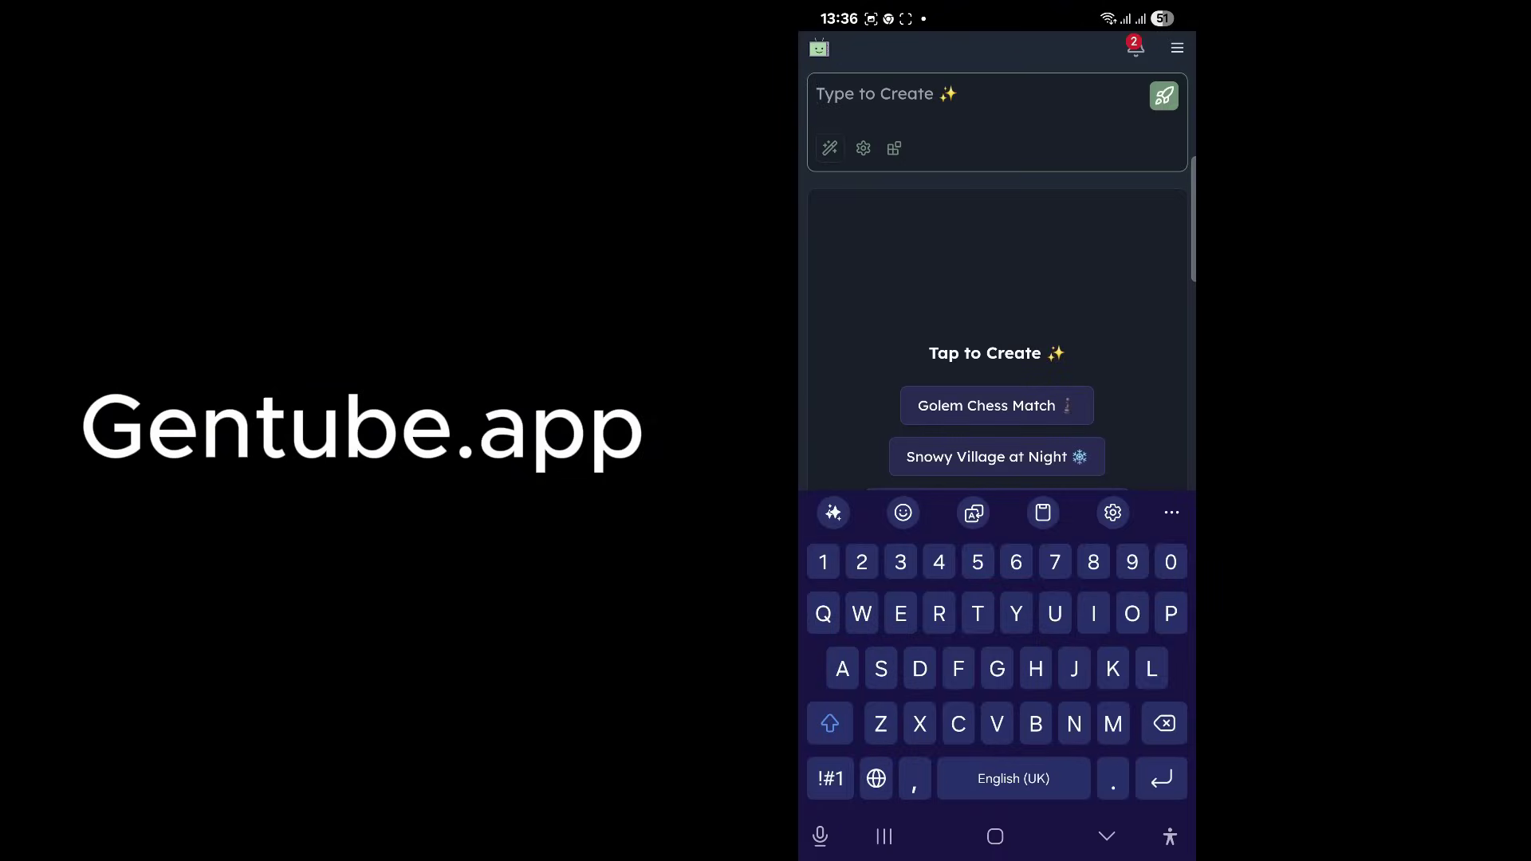
click(1107, 837)
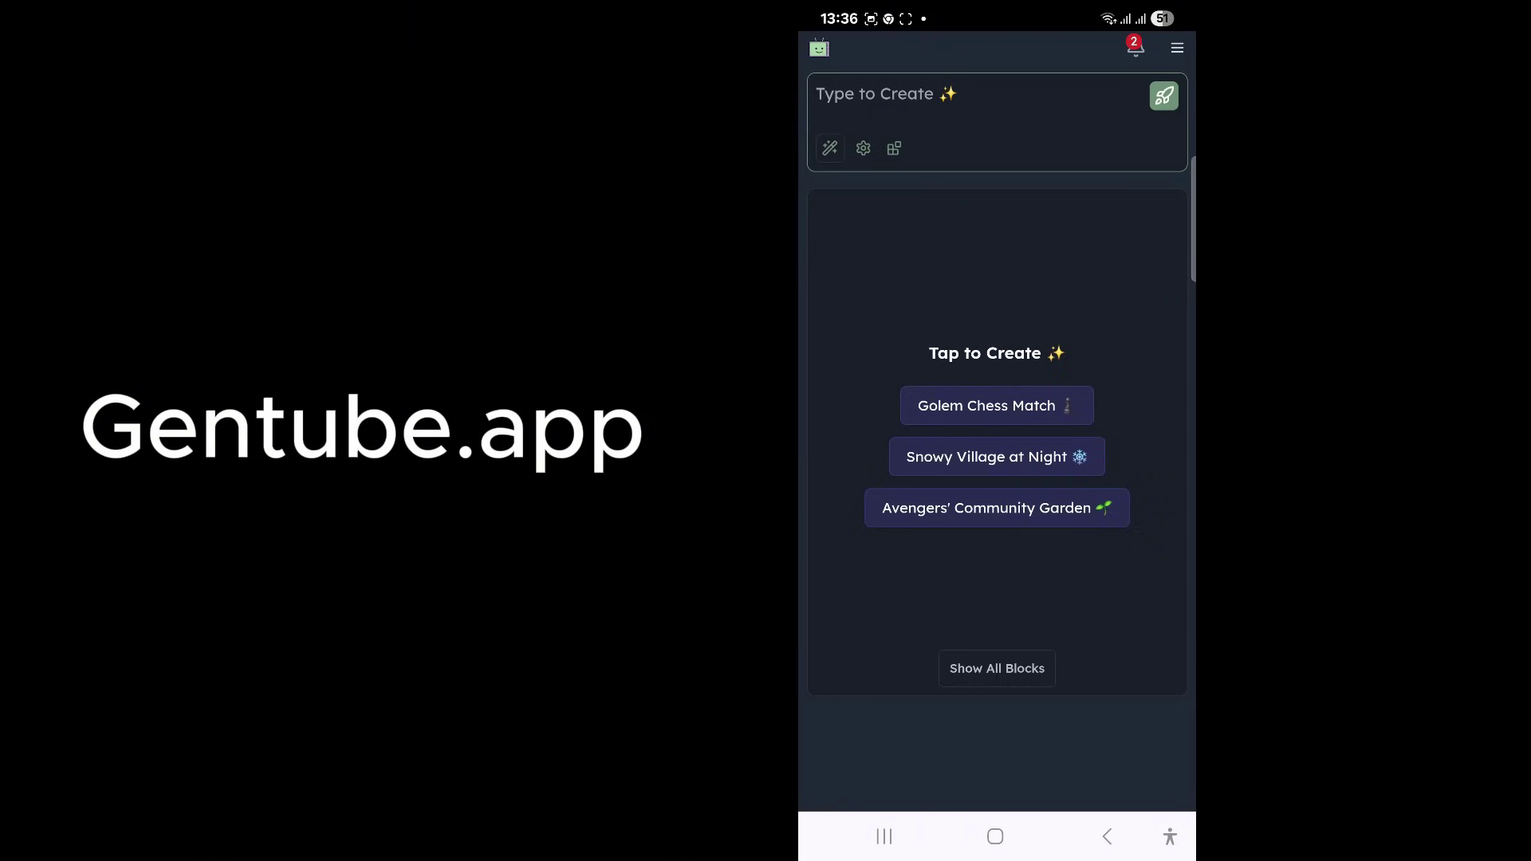
click(893, 148)
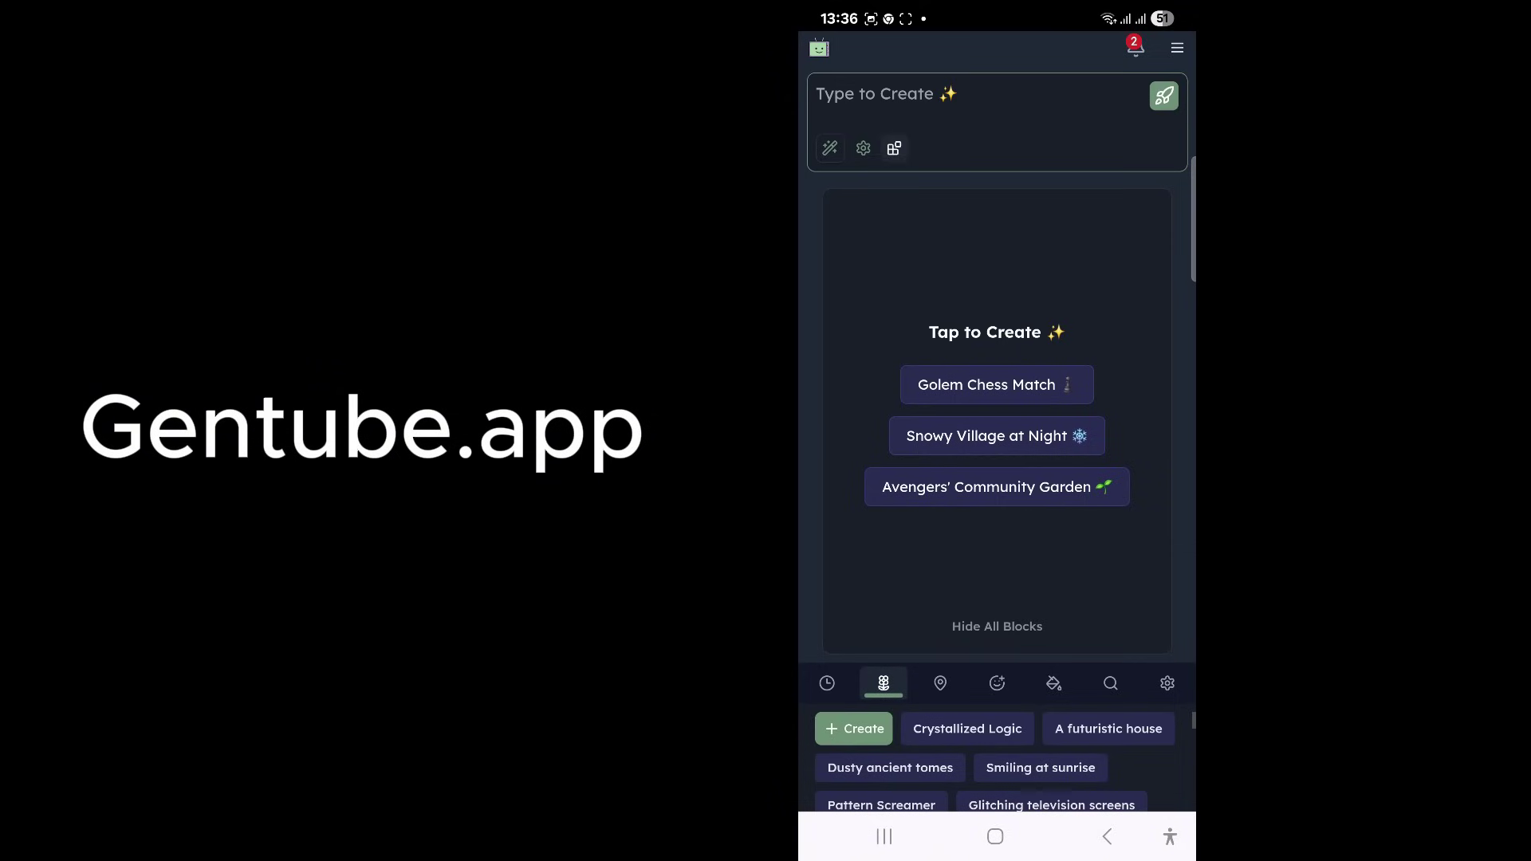
scroll(994, 762, down, 3)
scroll(994, 762, up, 3)
Enter the prompt "A cute baby shark, vector style" to generate the shark image
click(850, 96)
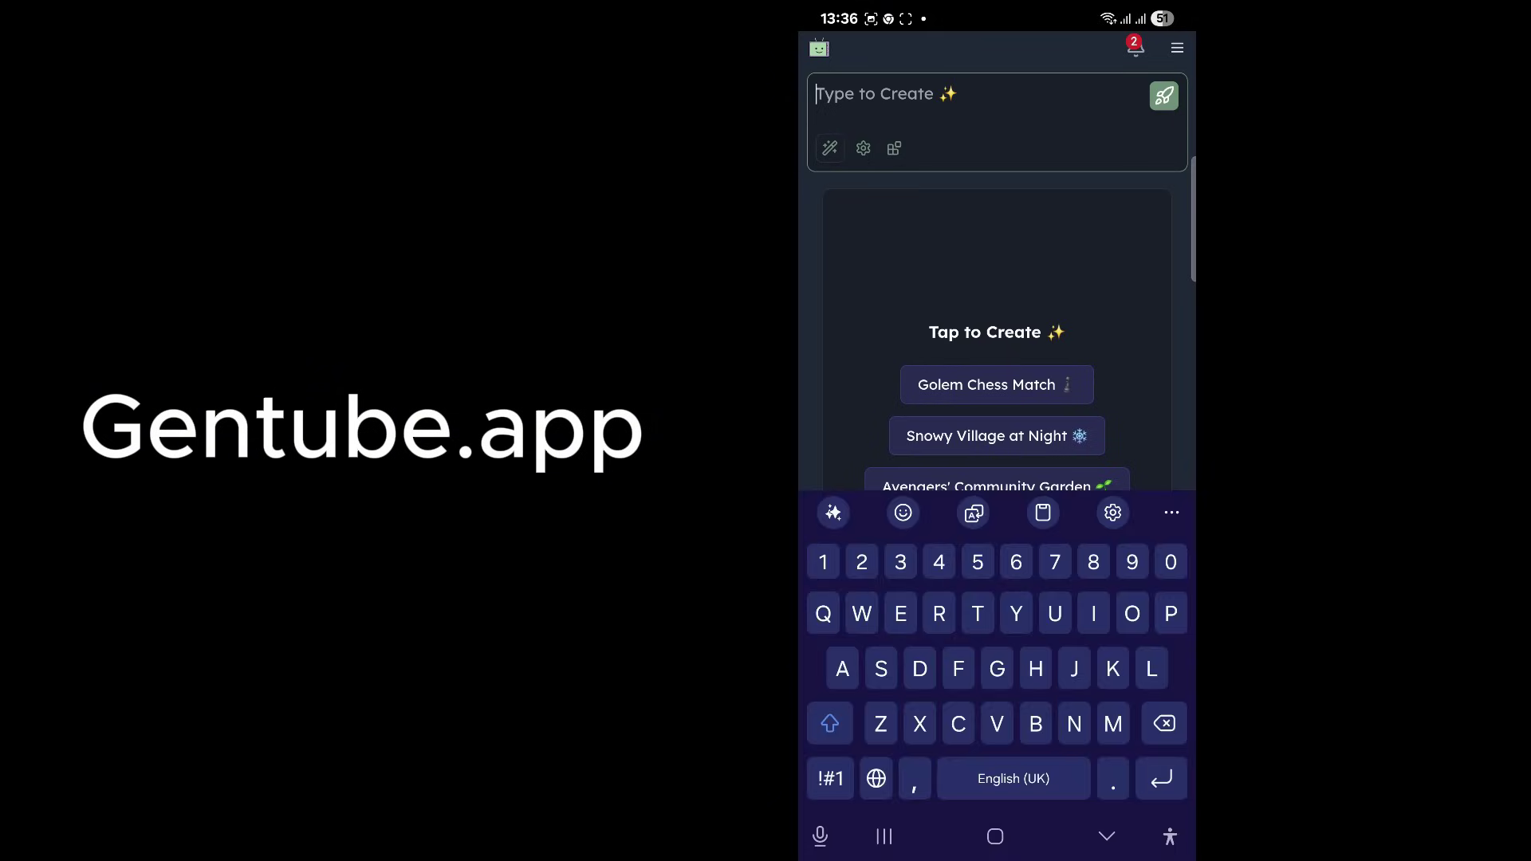
text(A)
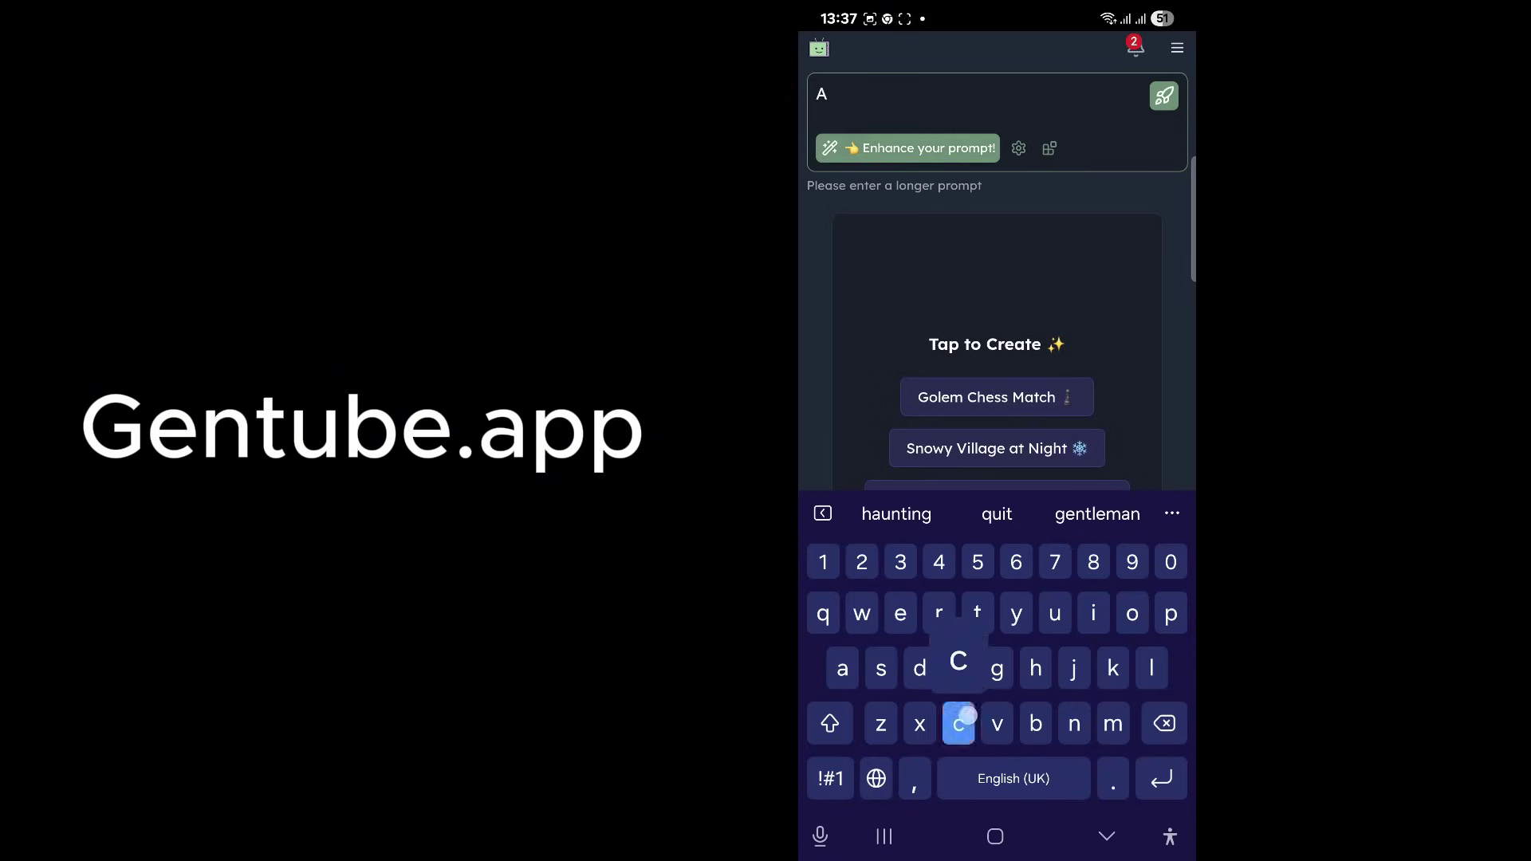
text( cute baby )
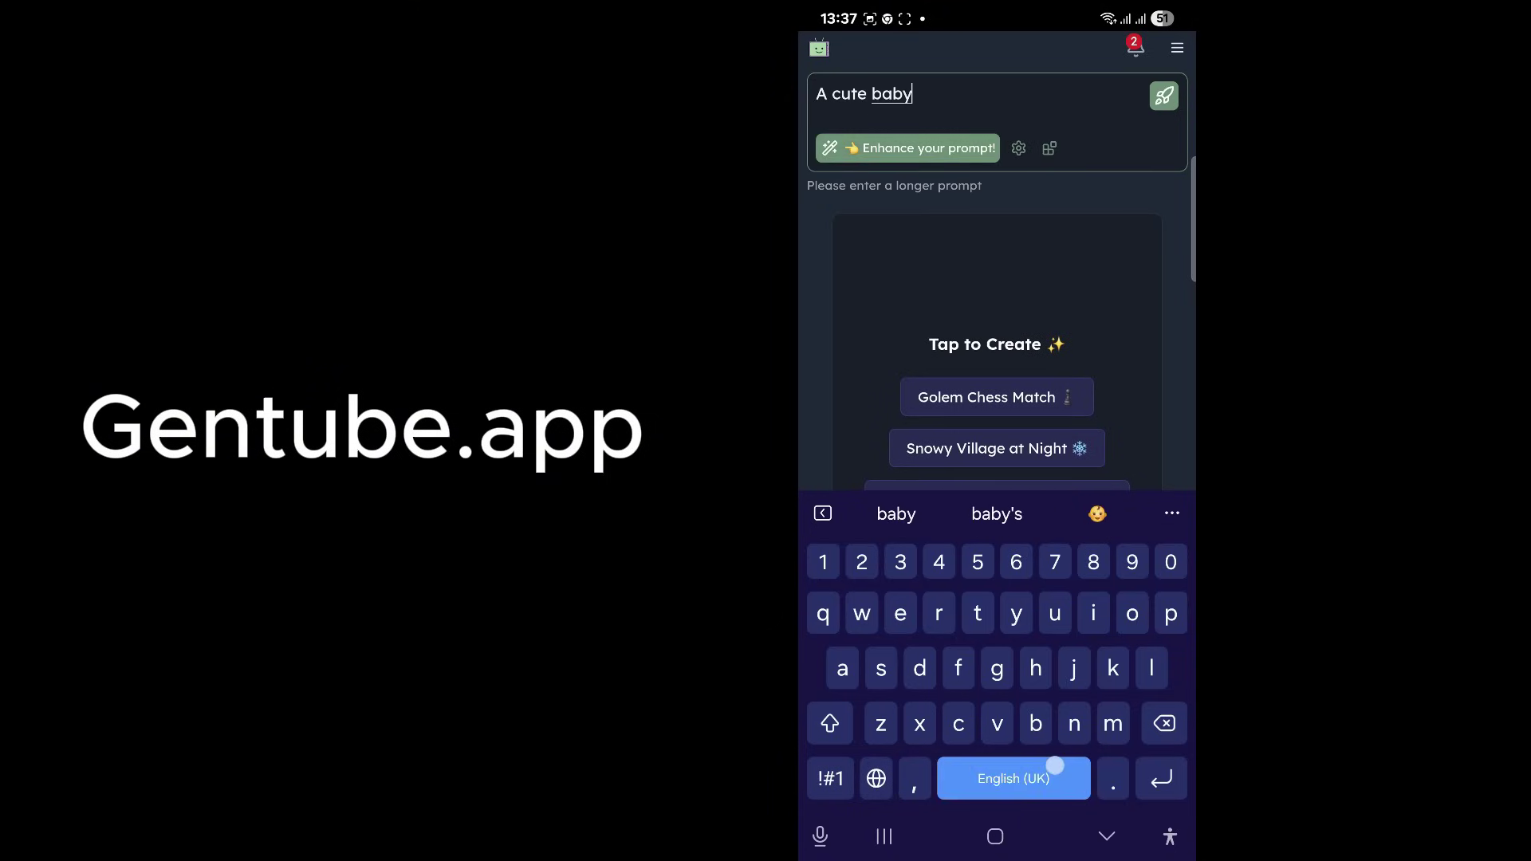
text(shark)
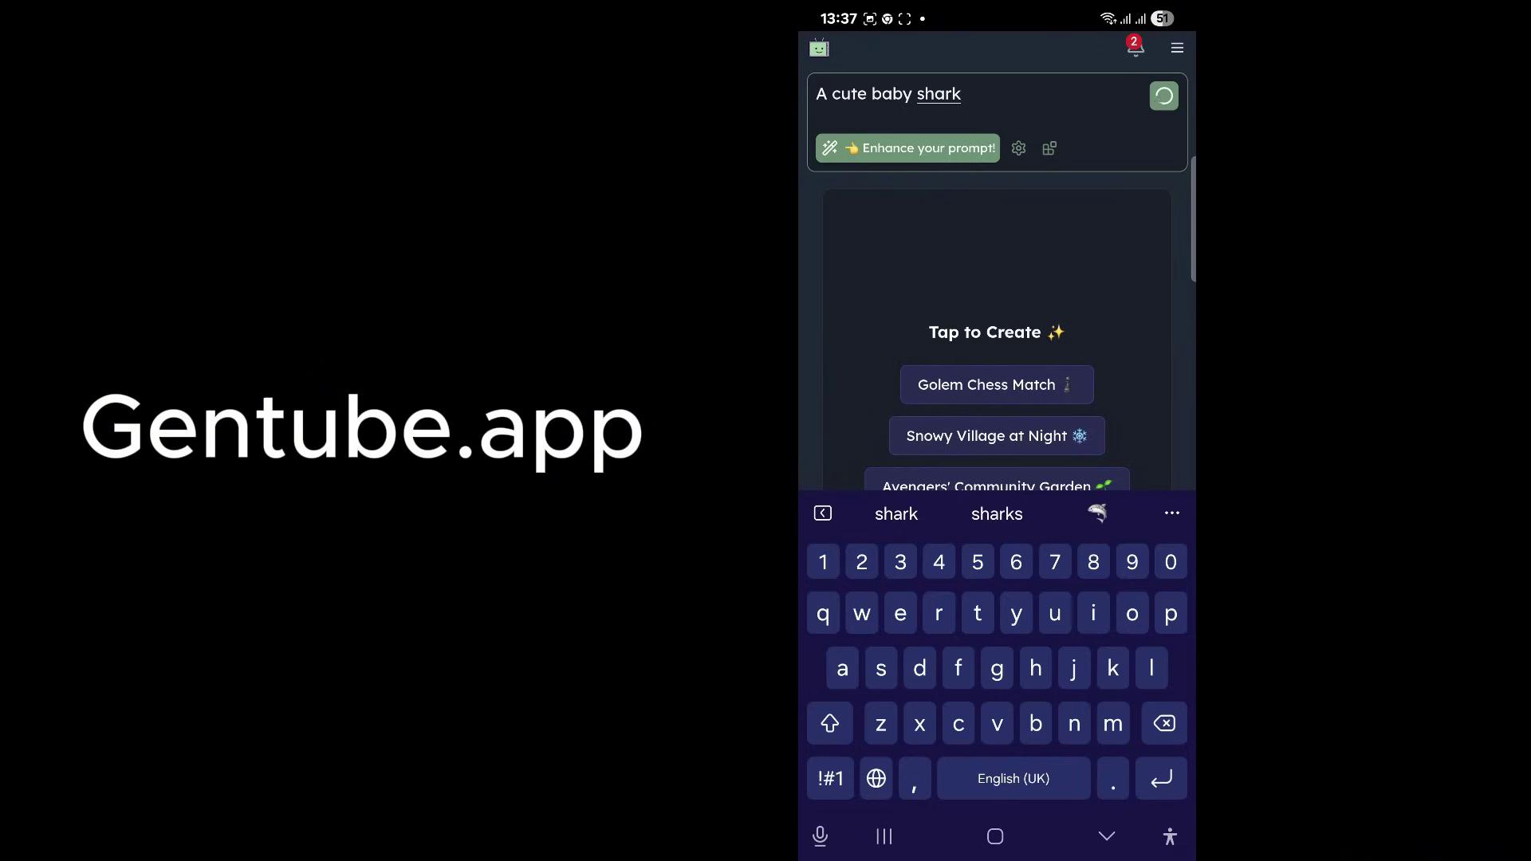
text(, vector )
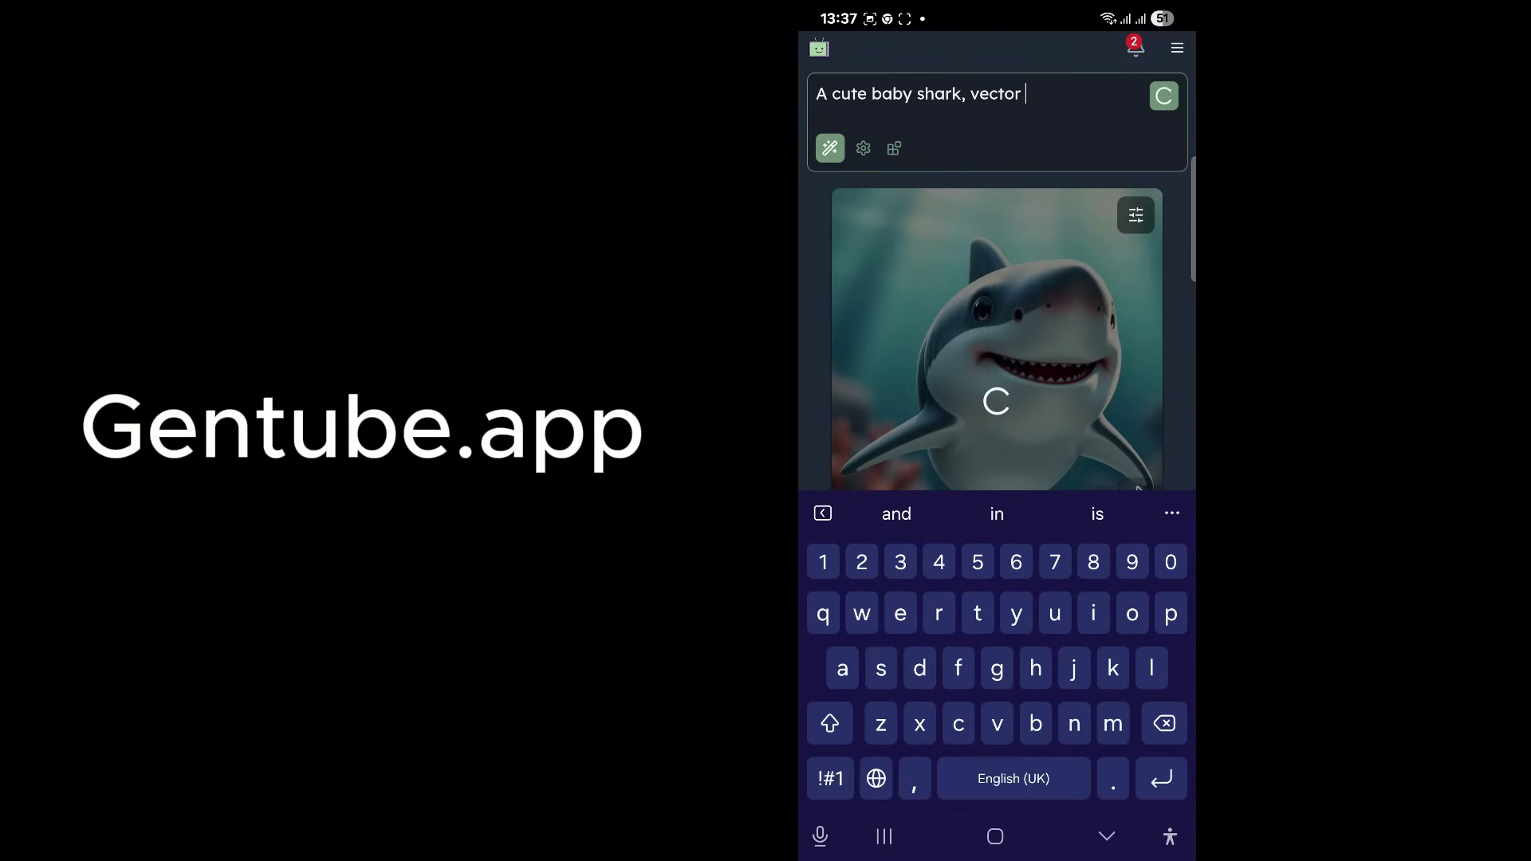
text(style)
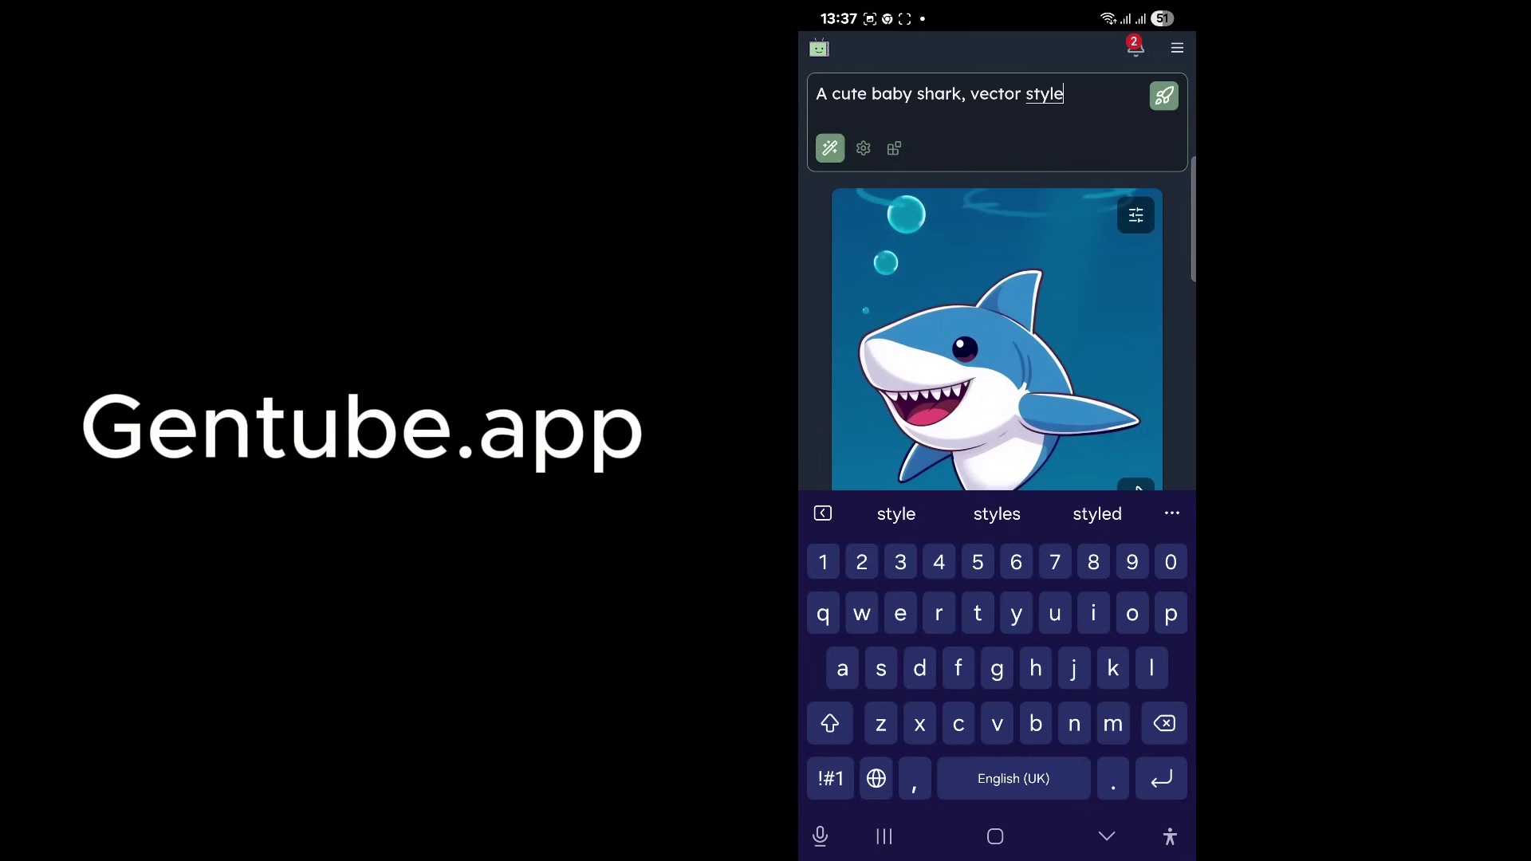
scroll(1001, 261, down, 1)
scroll(1001, 261, up, 1)
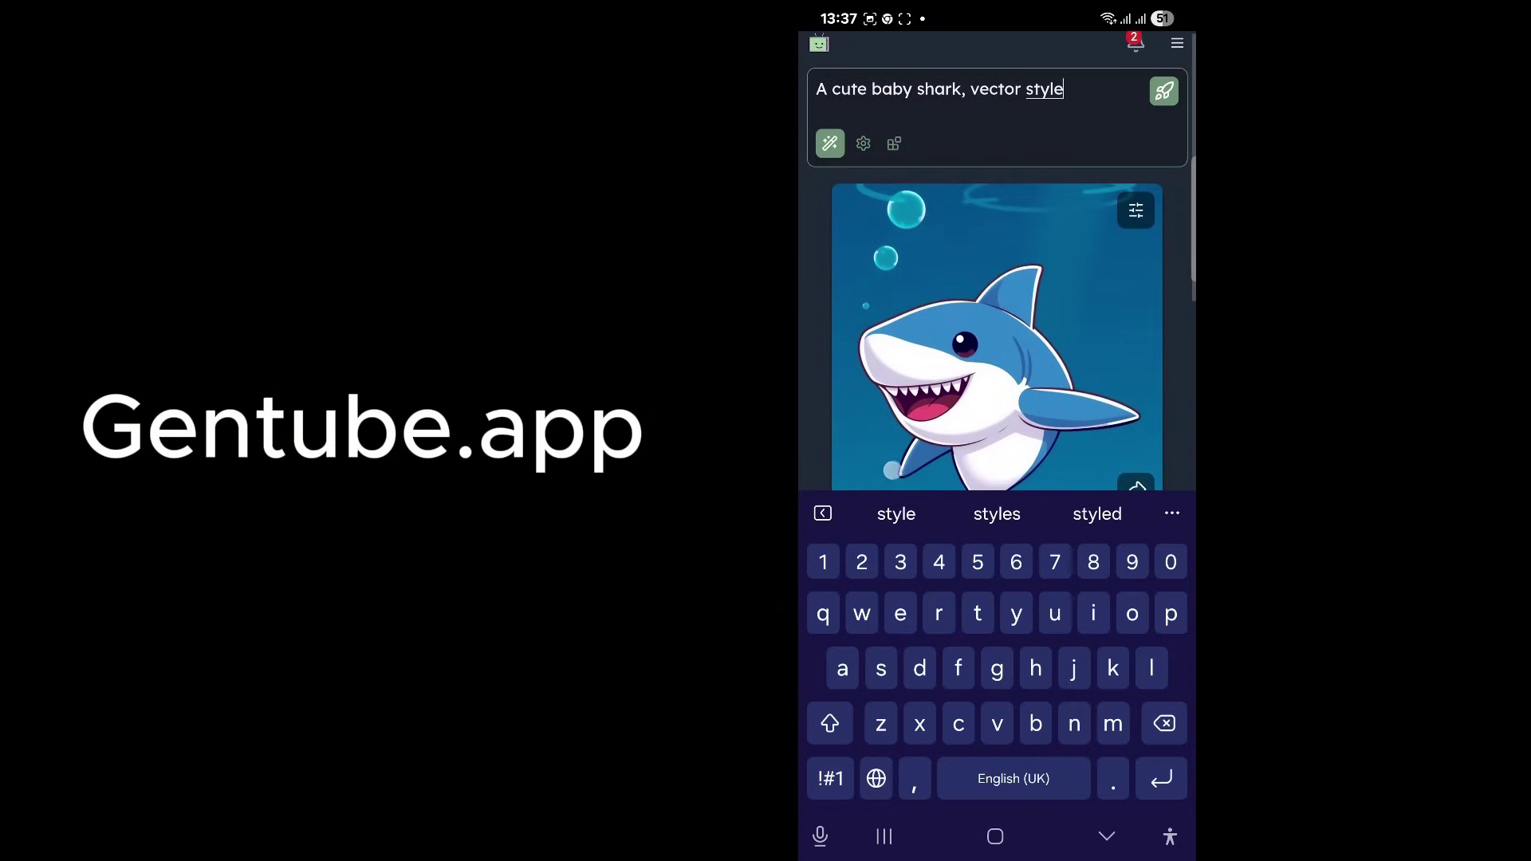
Extend the shark prompt with ", on a black background" and check the regenerated image
text(, on)
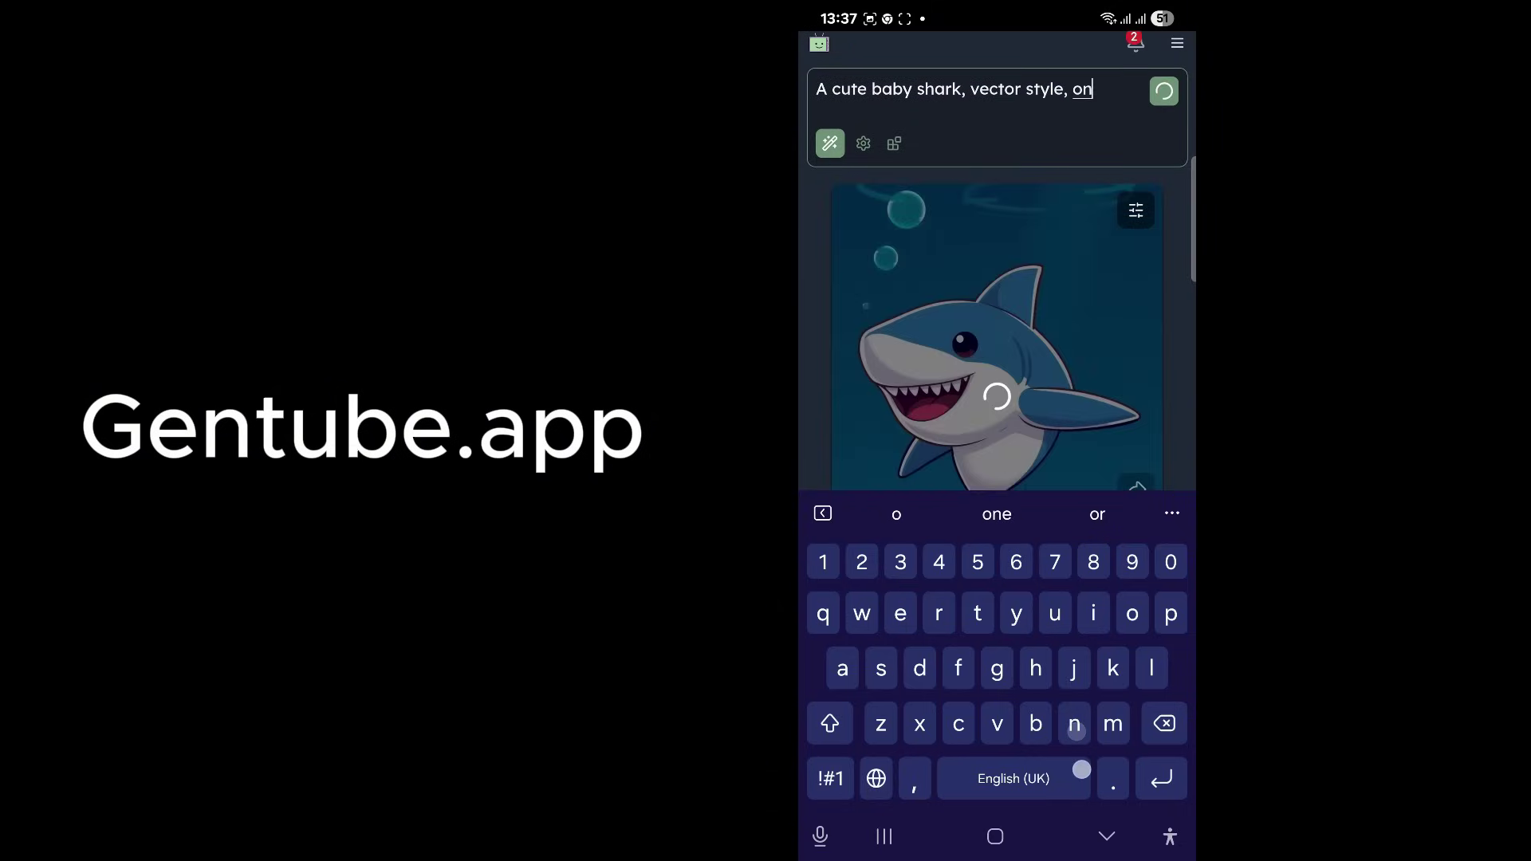
text( a black )
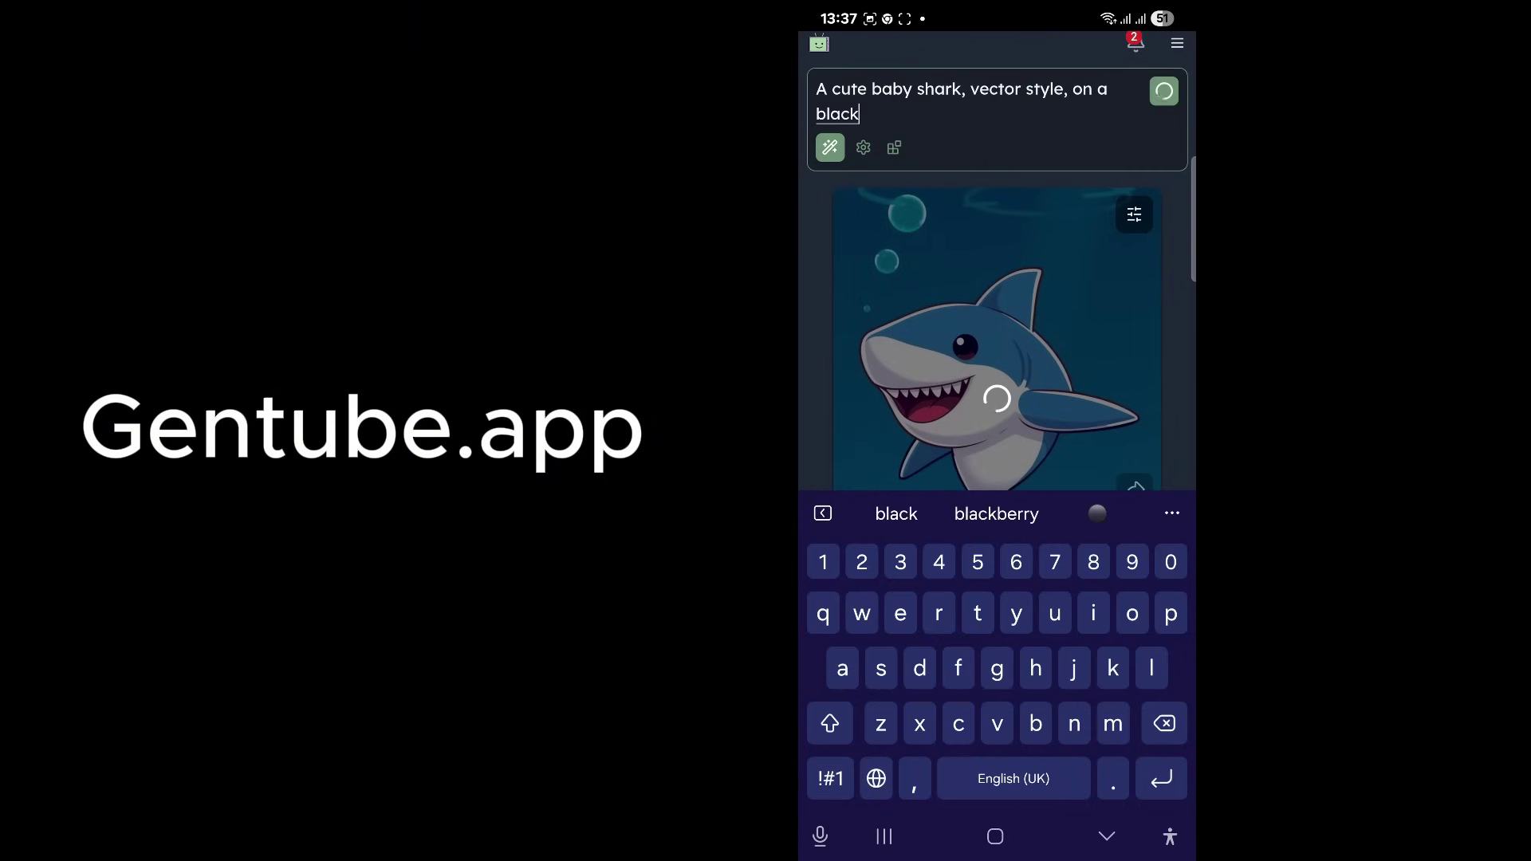
text(ba)
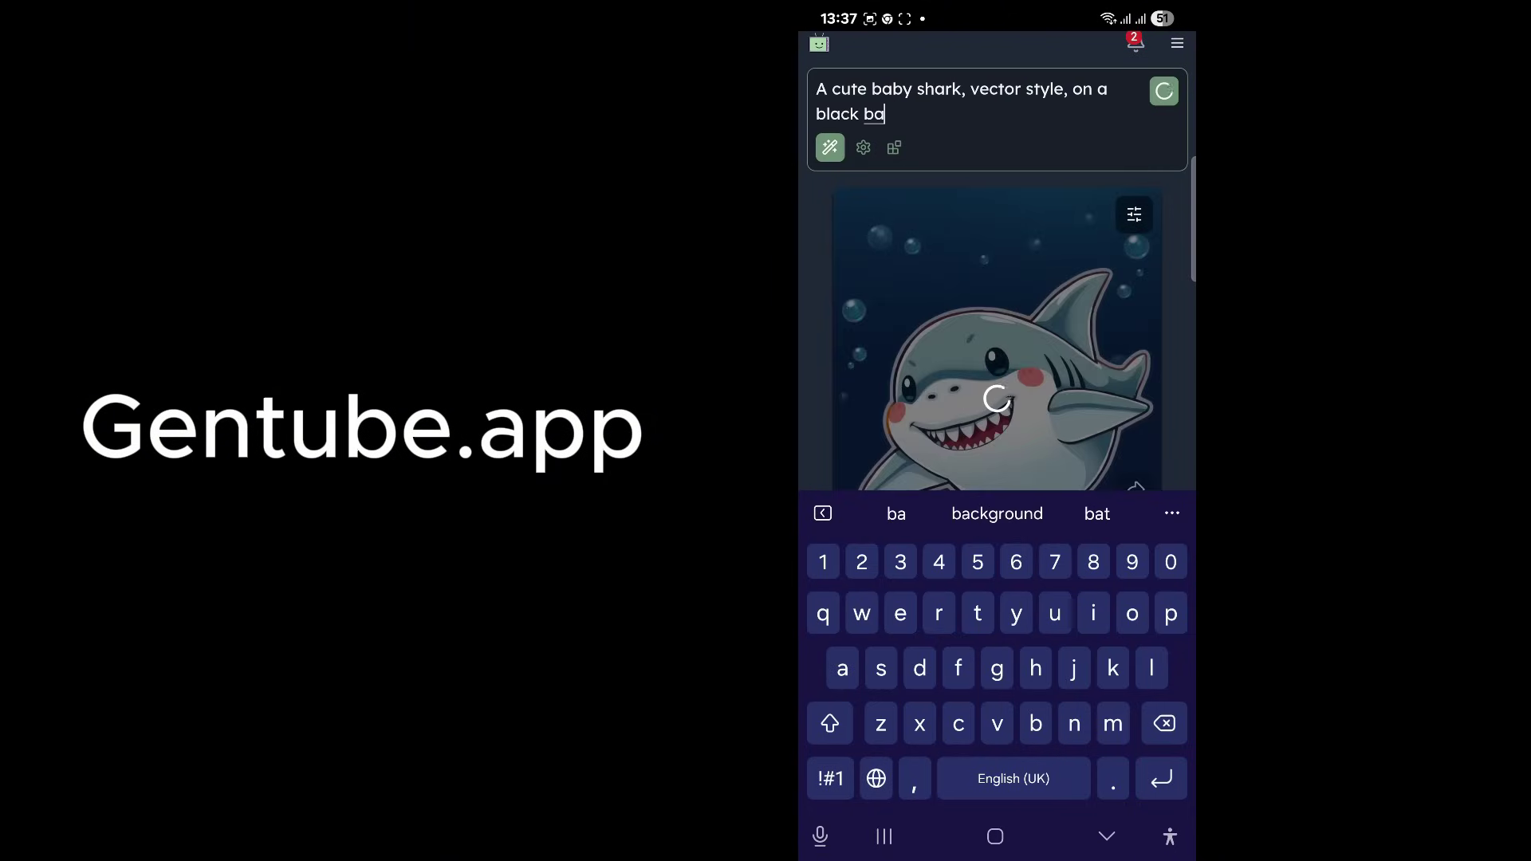
text(ckground)
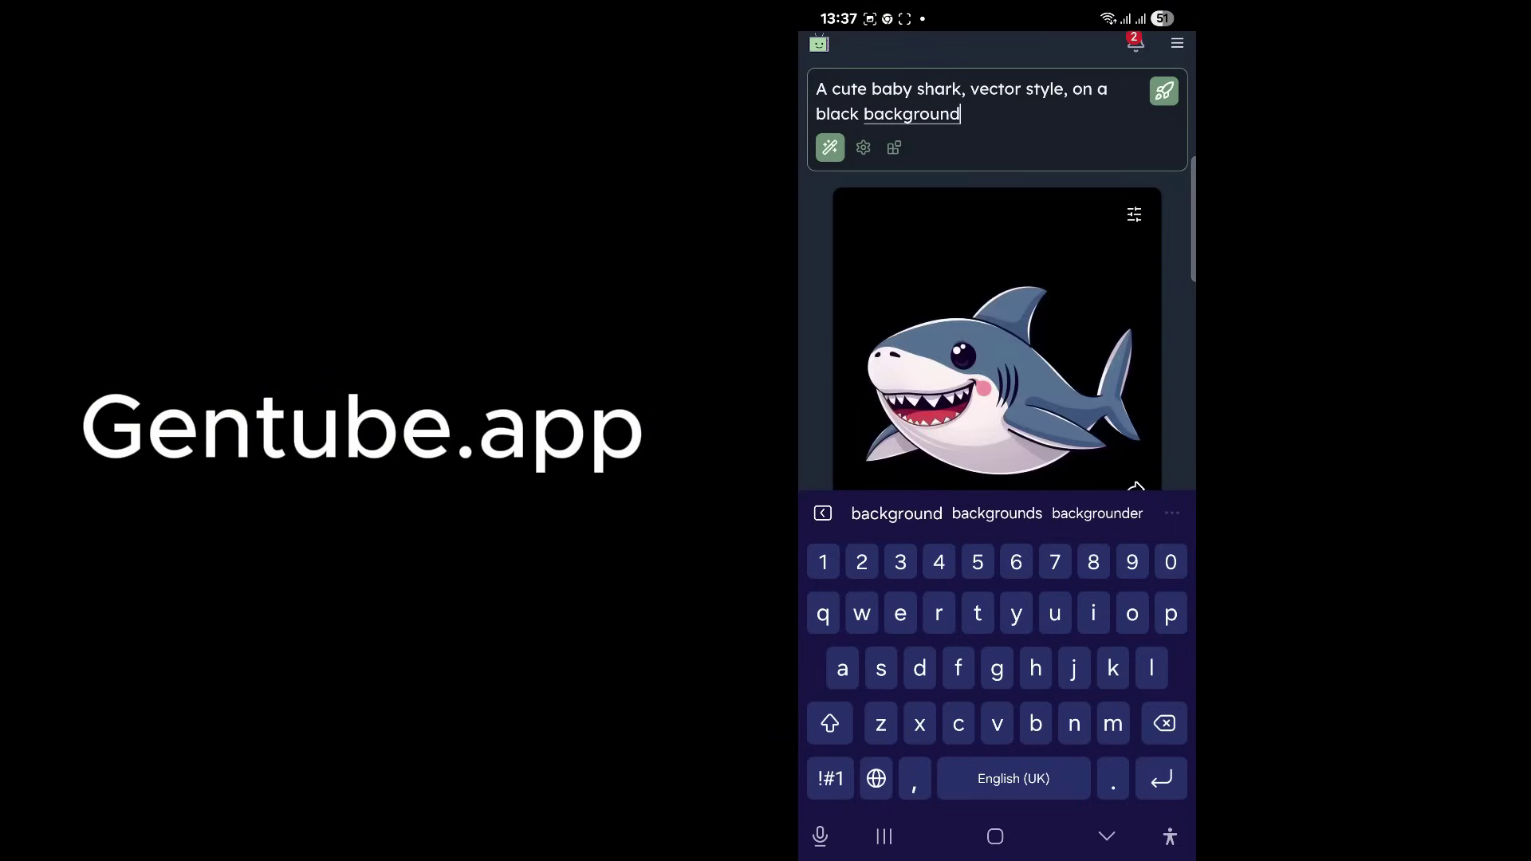
scroll(847, 339, down, 2)
scroll(847, 339, up, 2)
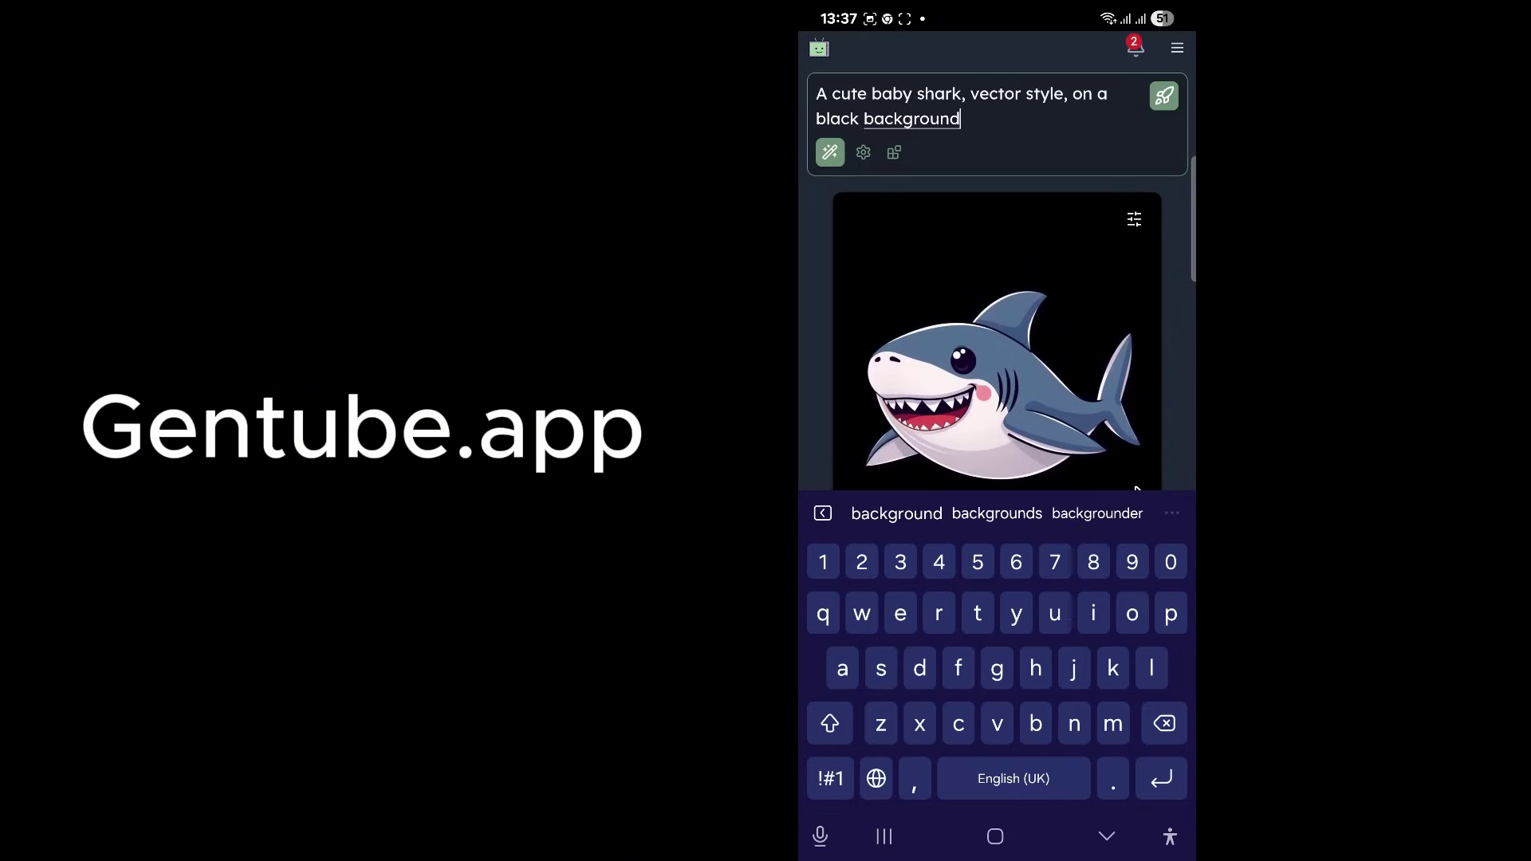
Complete the shark prompt with "perfect for t-shirt design" and generate the image
text(,)
click(1164, 95)
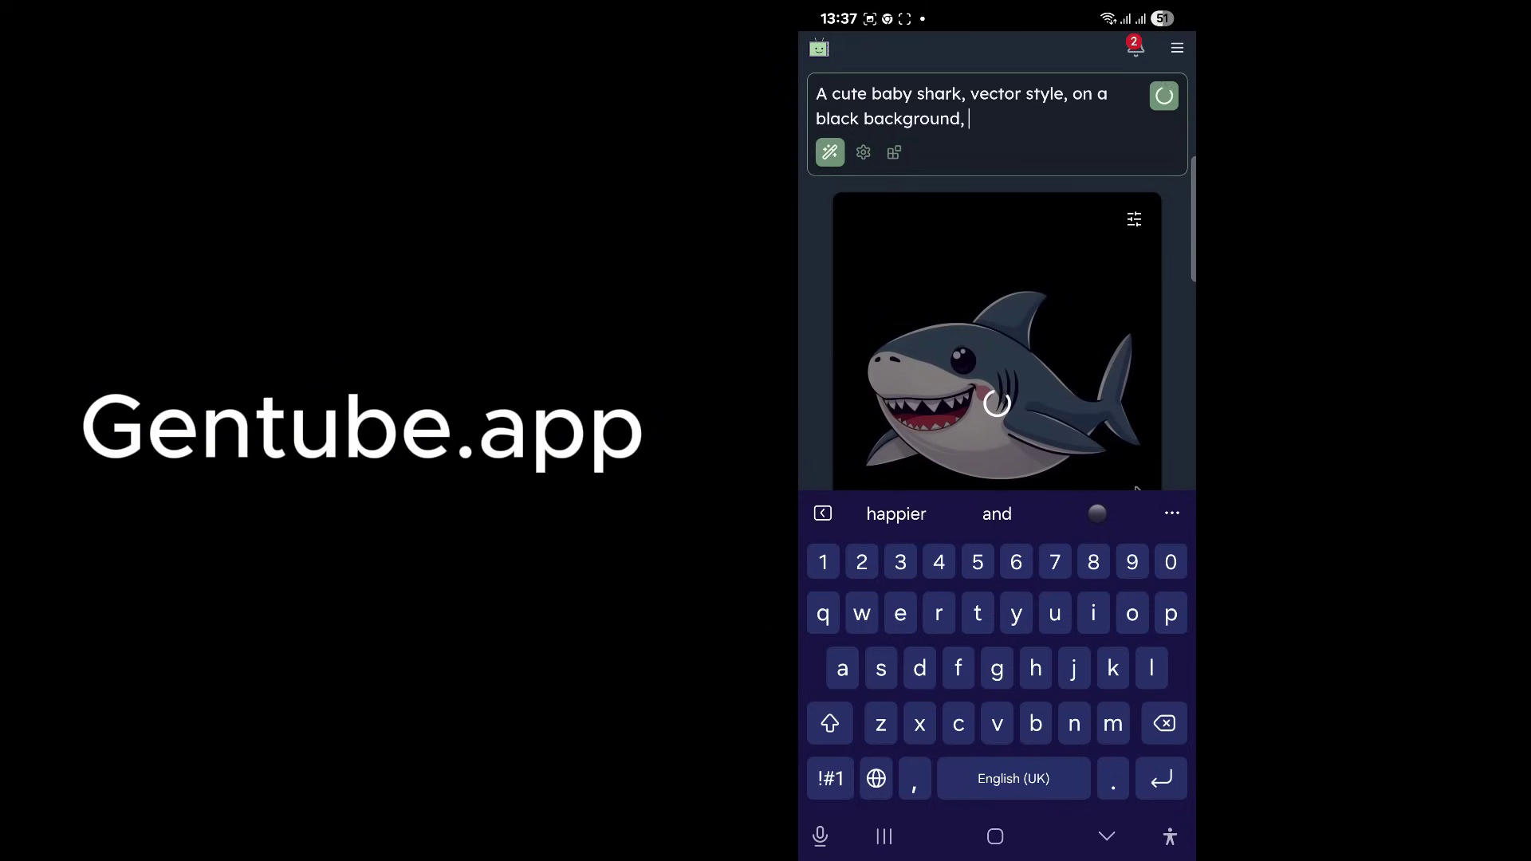
key(BackSpace)
key(BackSpace)
text(perfect for t)
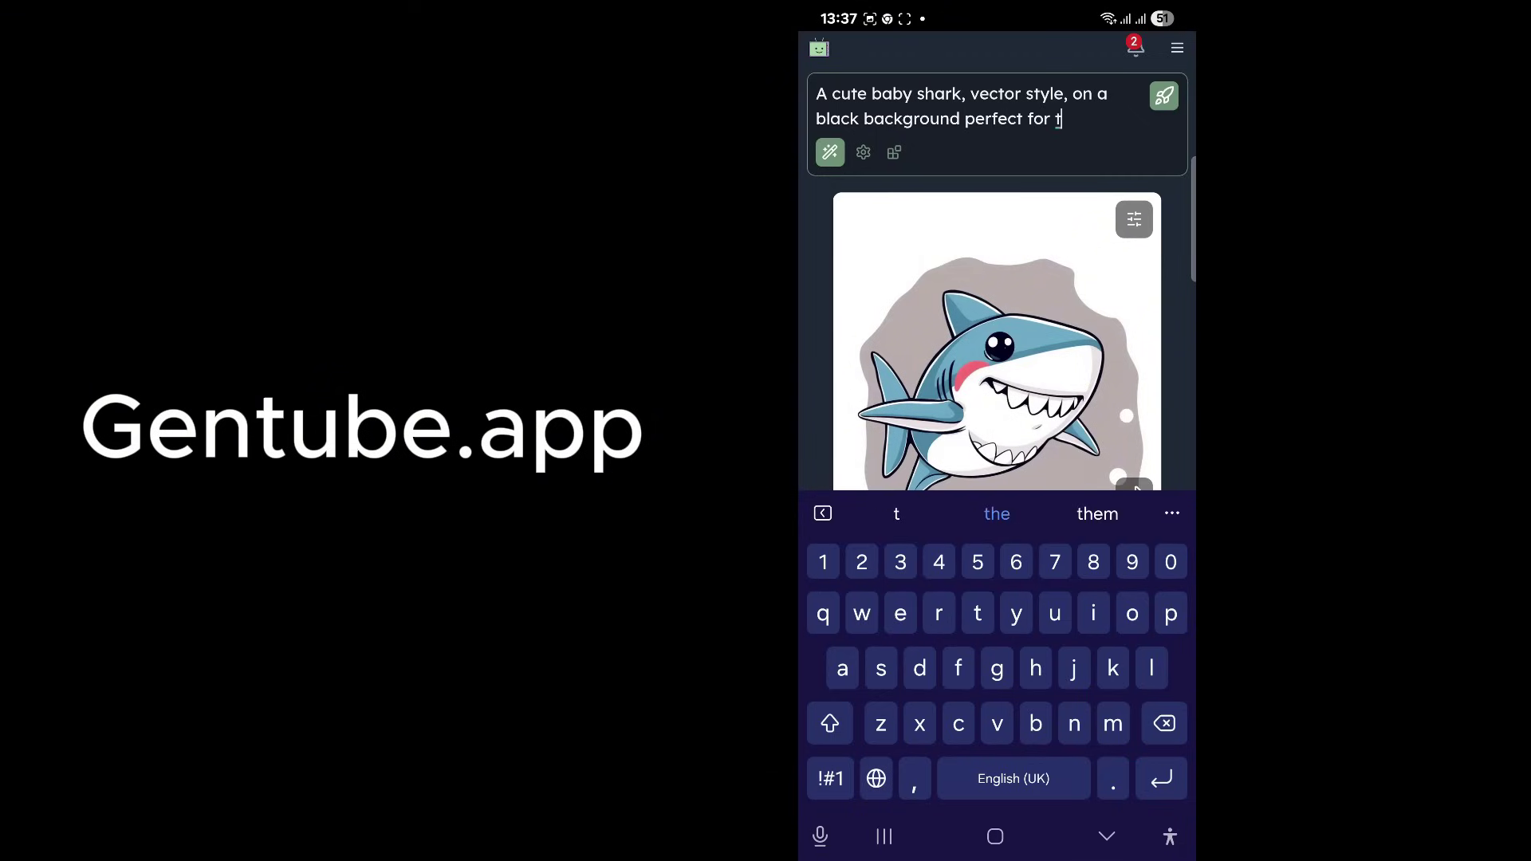
click(830, 778)
text(-)
click(830, 779)
text(sh)
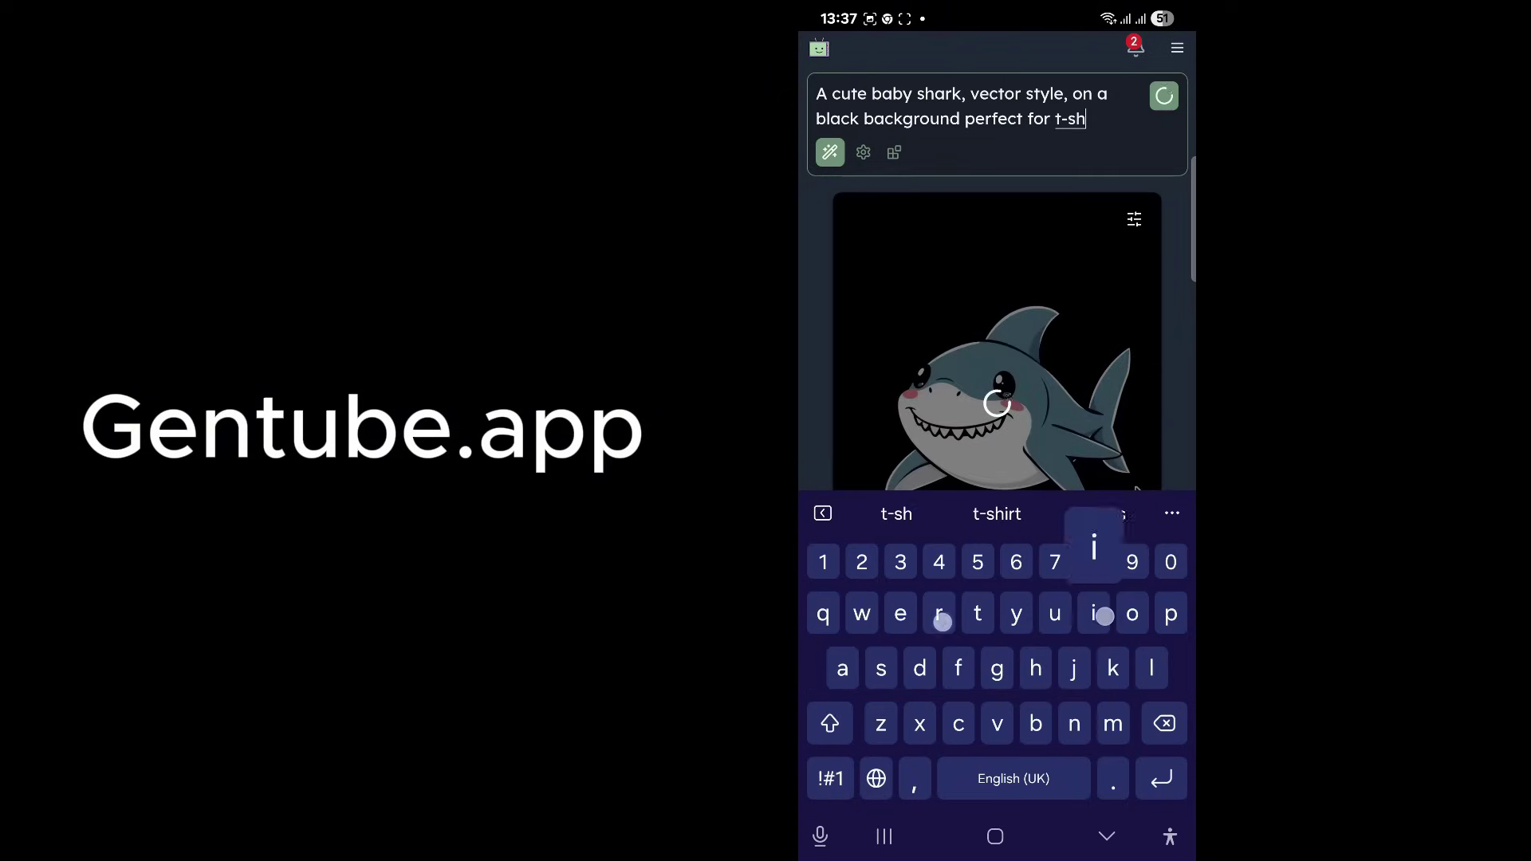
text(irt design)
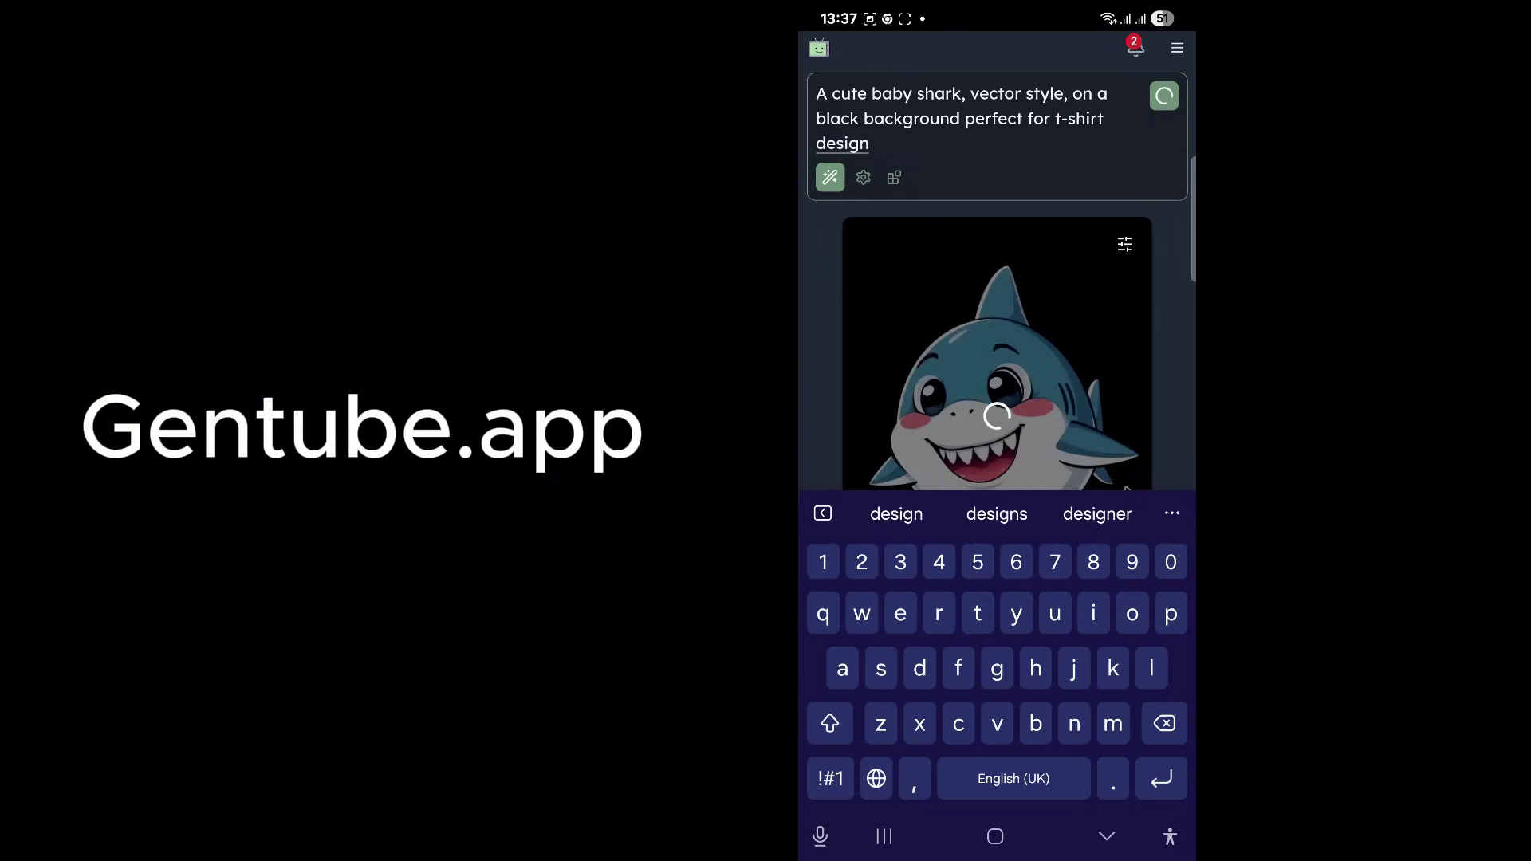
click(1107, 837)
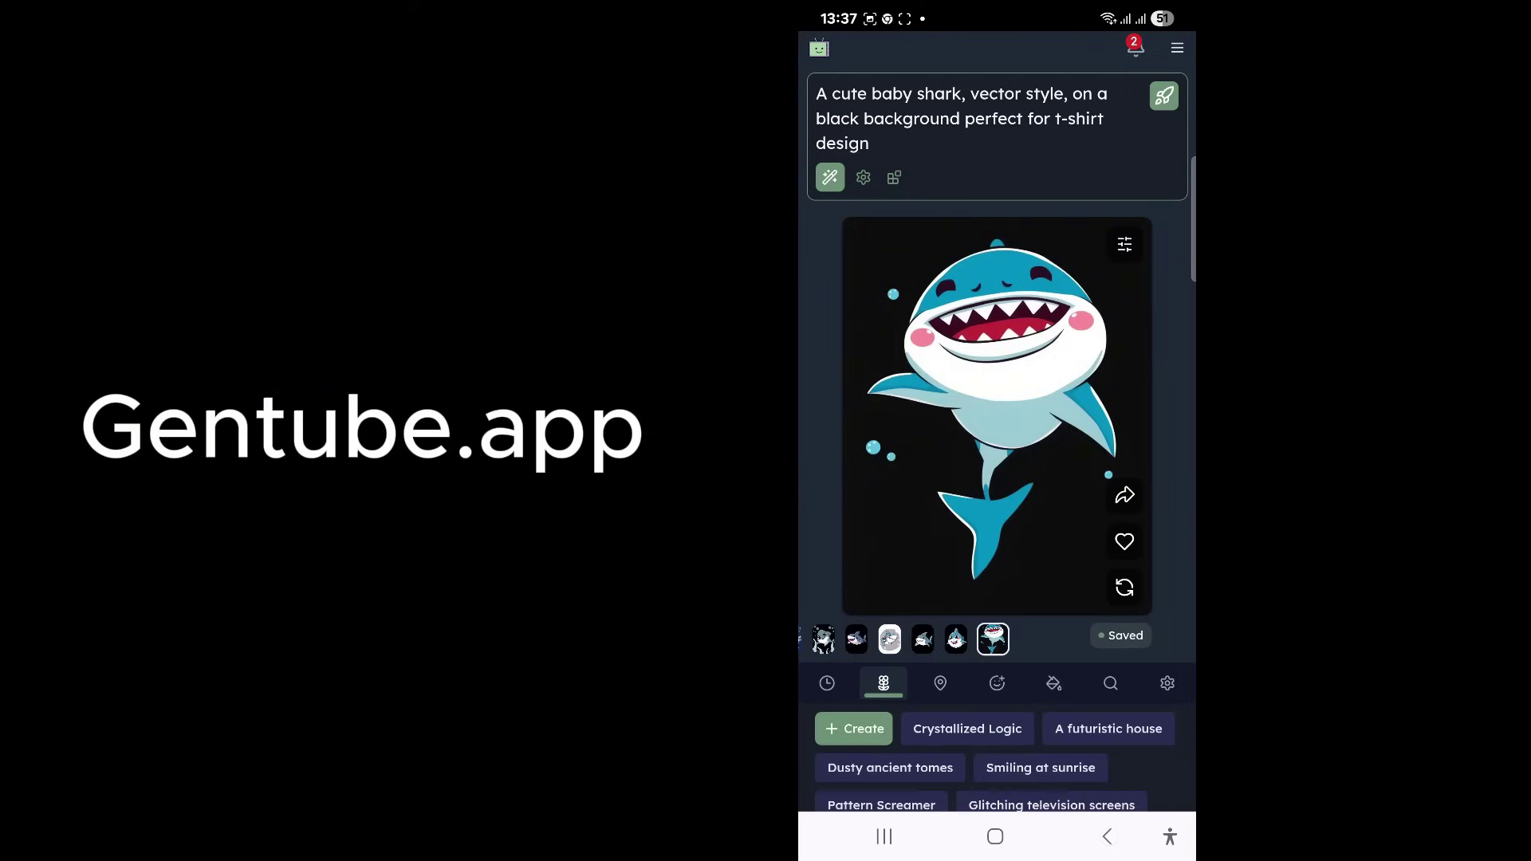